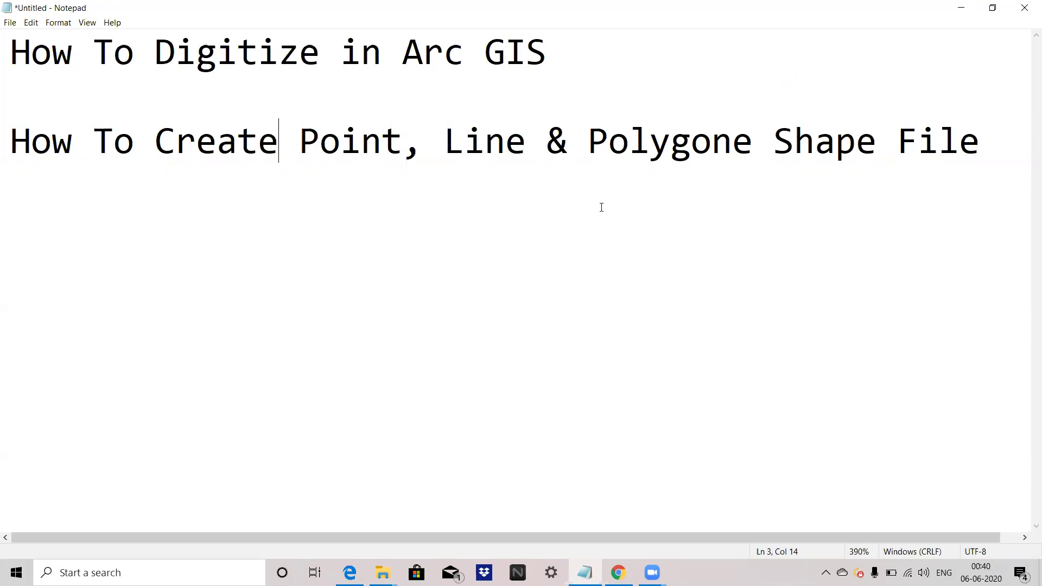
# Step: Launch ArcMap 10.3 and dismiss the Getting Started dialog to work in an empty untitled map
pyautogui.click(128, 568)
pyautogui.write('arc')
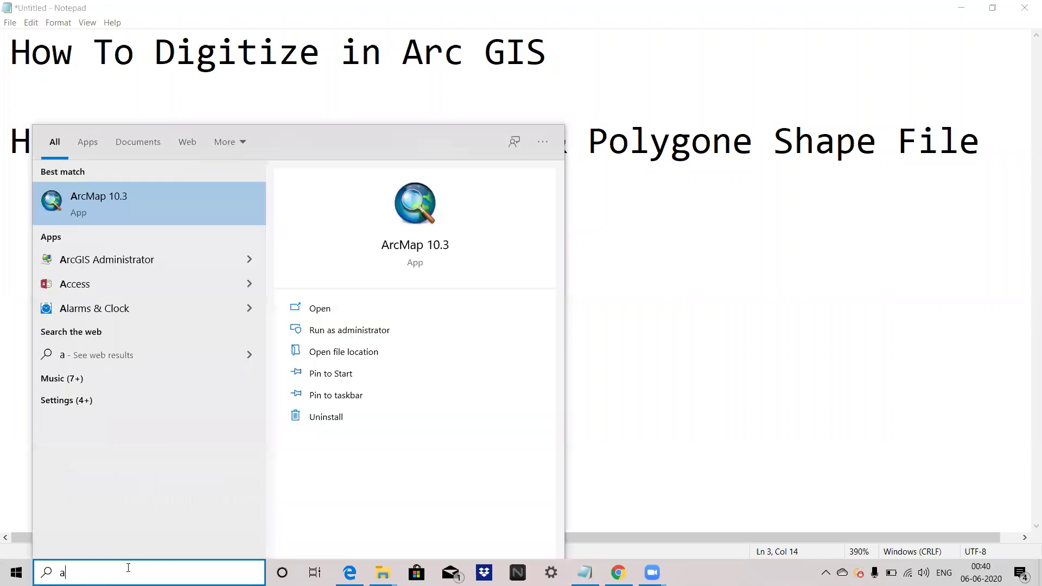
pyautogui.click(181, 201)
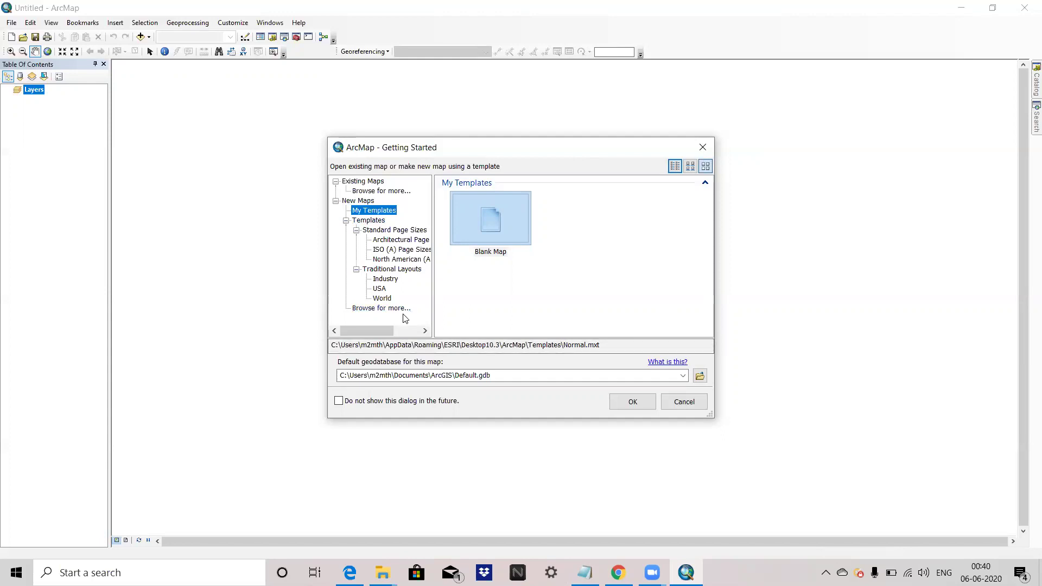
pyautogui.click(680, 403)
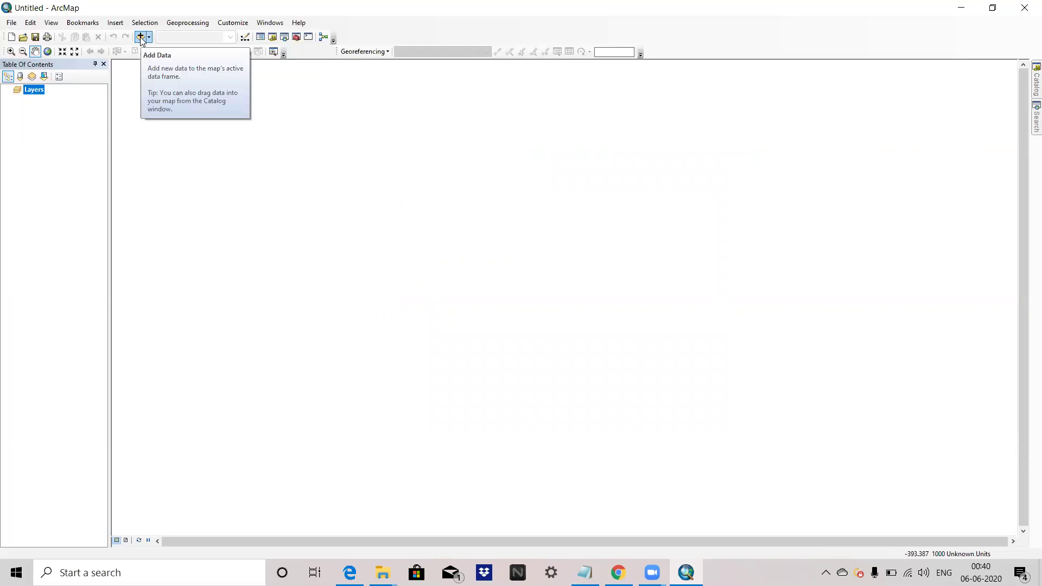
# Step: Add the georeferenced raster rect47M91.tif from the D:\Toposheet folder connection to the map
pyautogui.click(1033, 87)
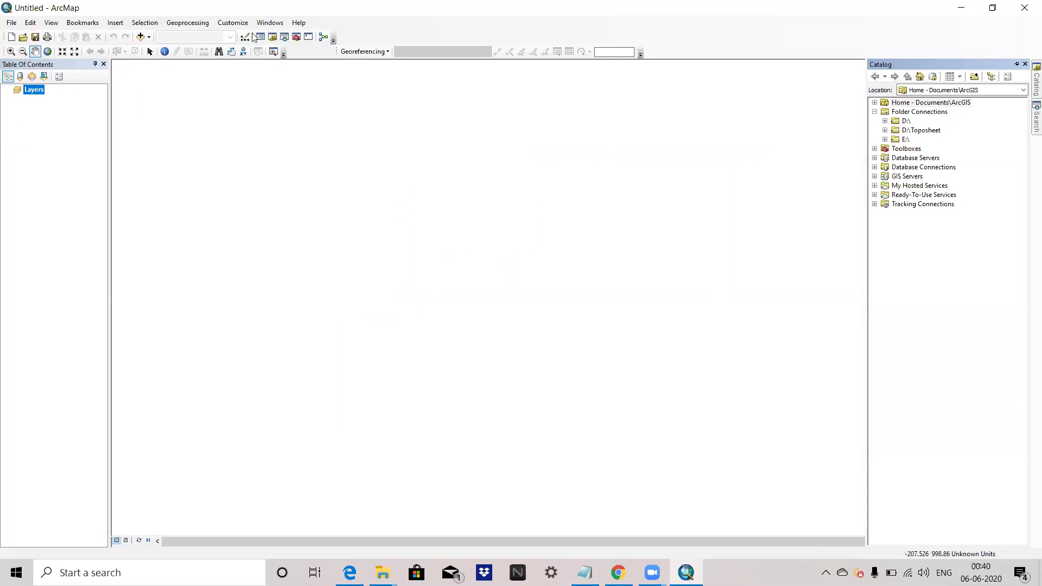
pyautogui.click(885, 131)
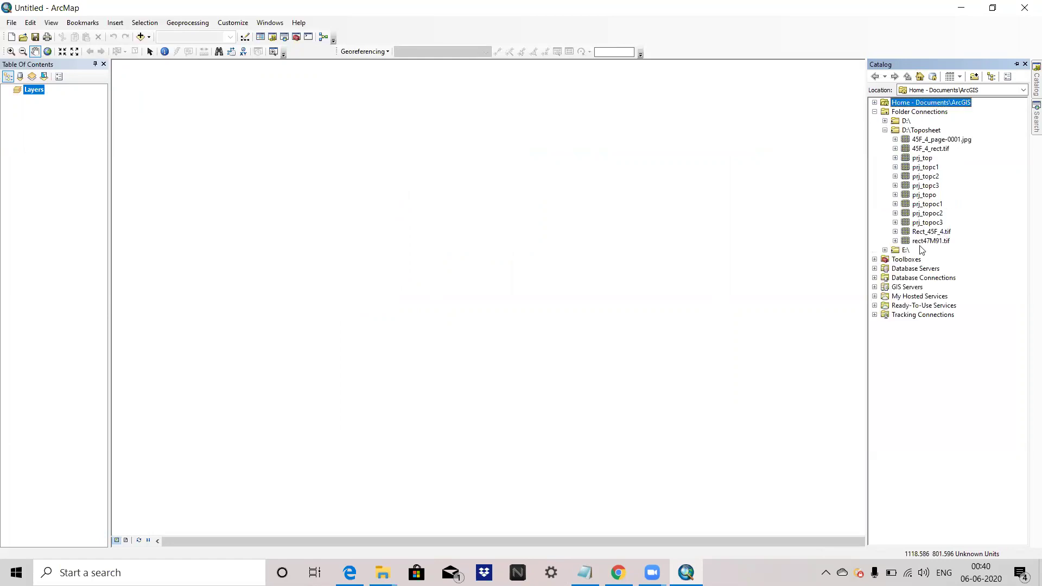
pyautogui.moveTo(924, 243); pyautogui.dragTo(386, 240)
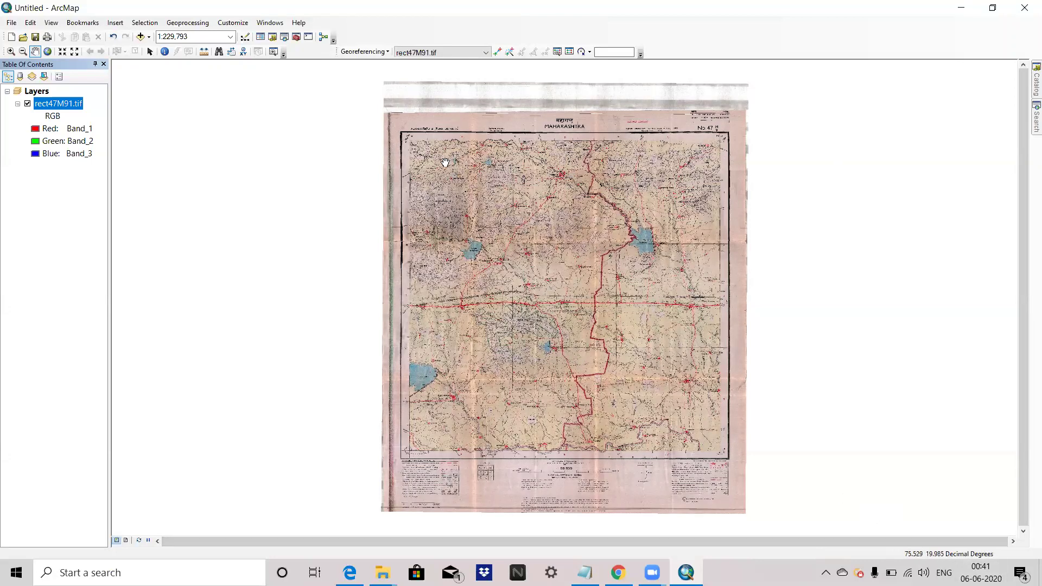
# Step: Examine the northwest corner of the toposheet, including its coordinate labels and the features around it
pyautogui.scroll(-2, 445, 165)
pyautogui.scroll(-3, 445, 165)
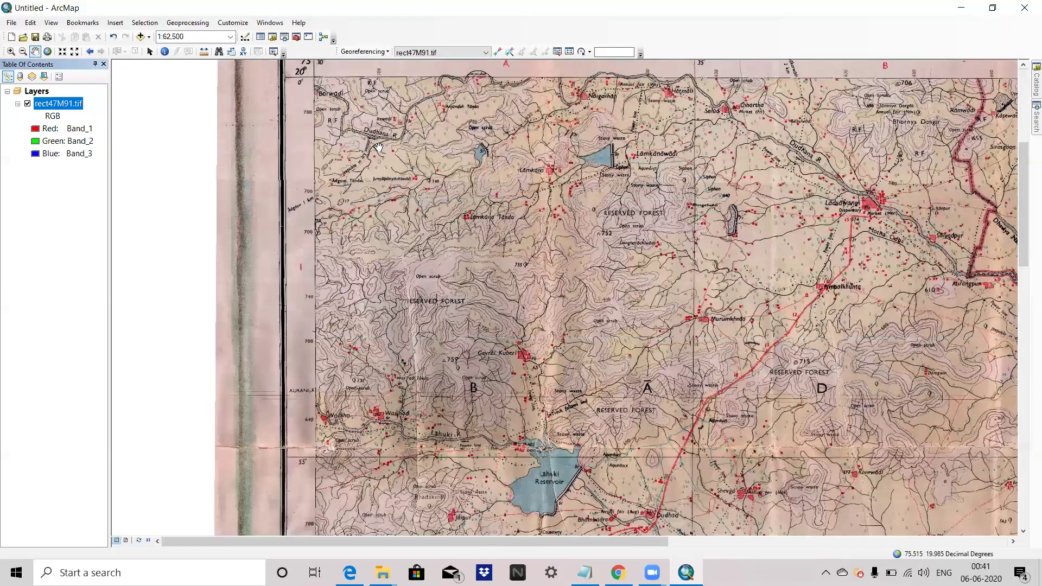
pyautogui.moveTo(379, 147); pyautogui.dragTo(378, 279)
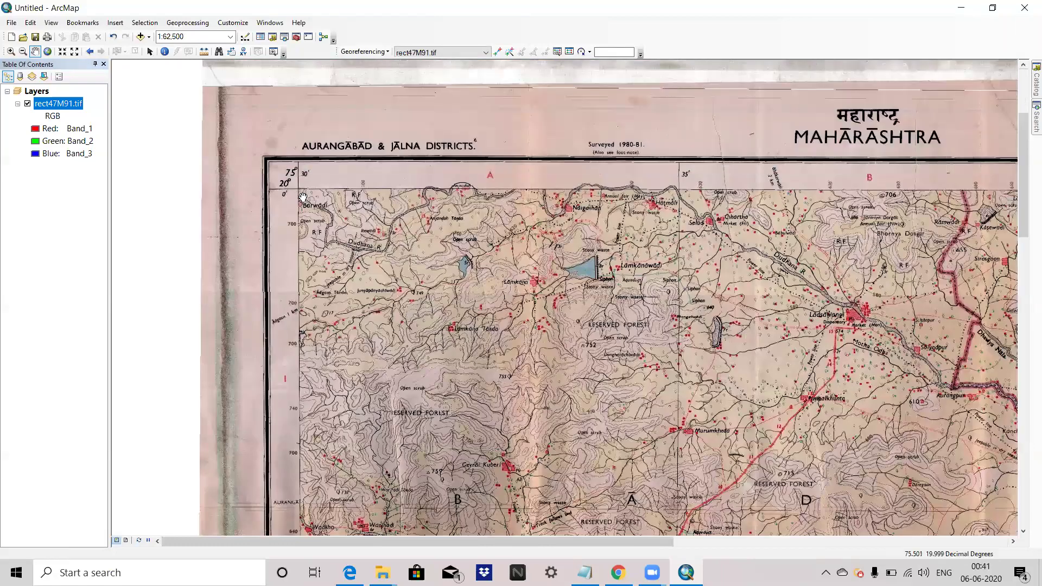
pyautogui.scroll(-1, 303, 197)
pyautogui.scroll(-1, 303, 197)
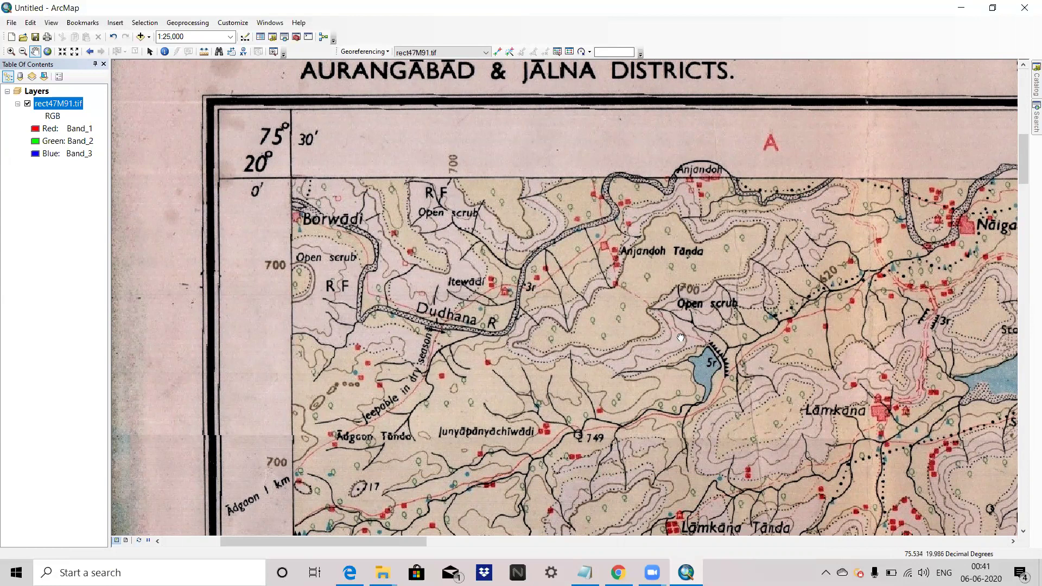
pyautogui.moveTo(679, 336); pyautogui.dragTo(492, 263)
pyautogui.scroll(3, 597, 297)
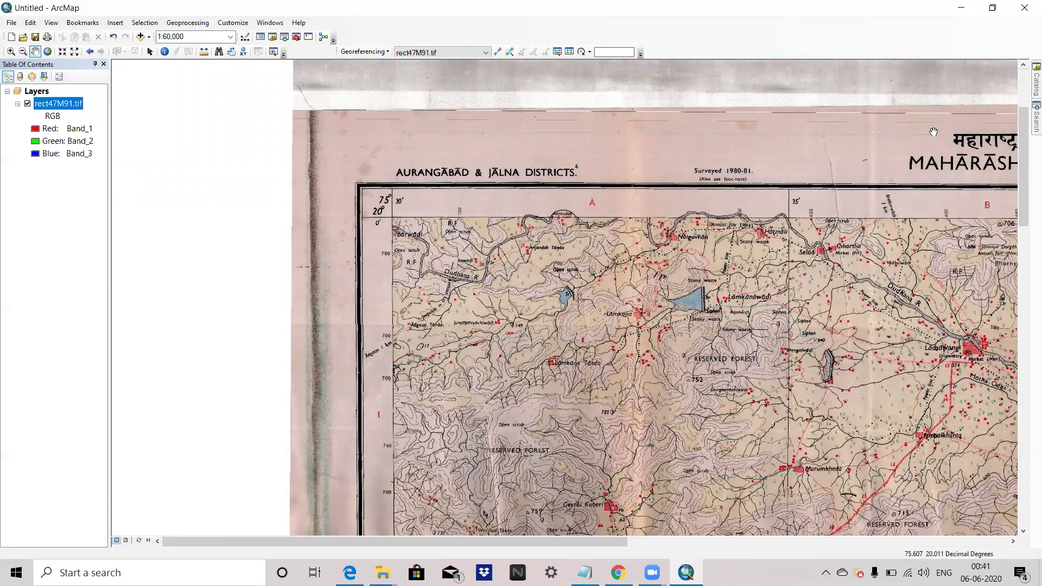
# Step: Start a new shapefile in the D:\Toposheet folder of the catalog
pyautogui.moveTo(1027, 90)
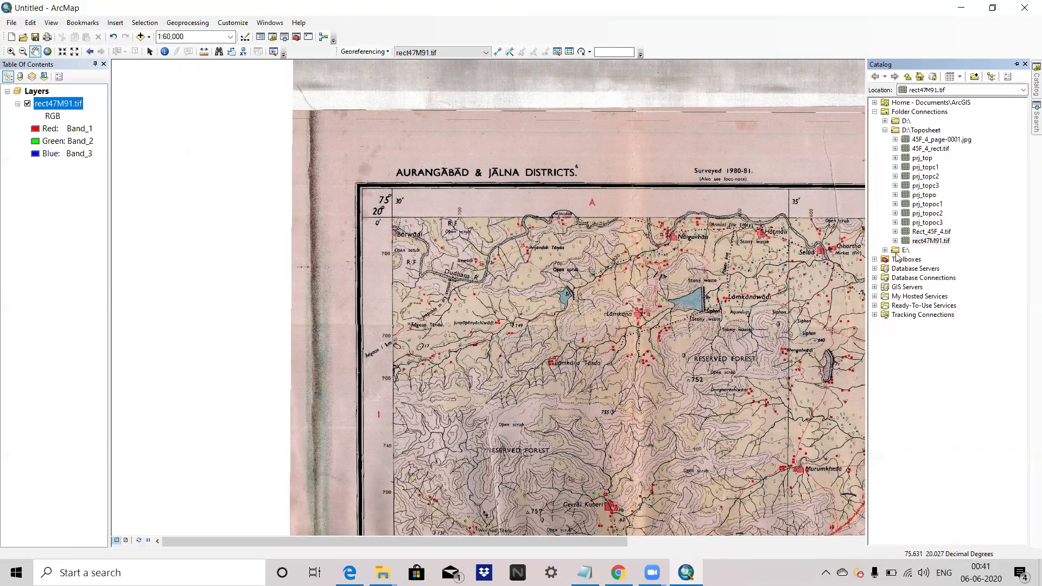
pyautogui.click(924, 131)
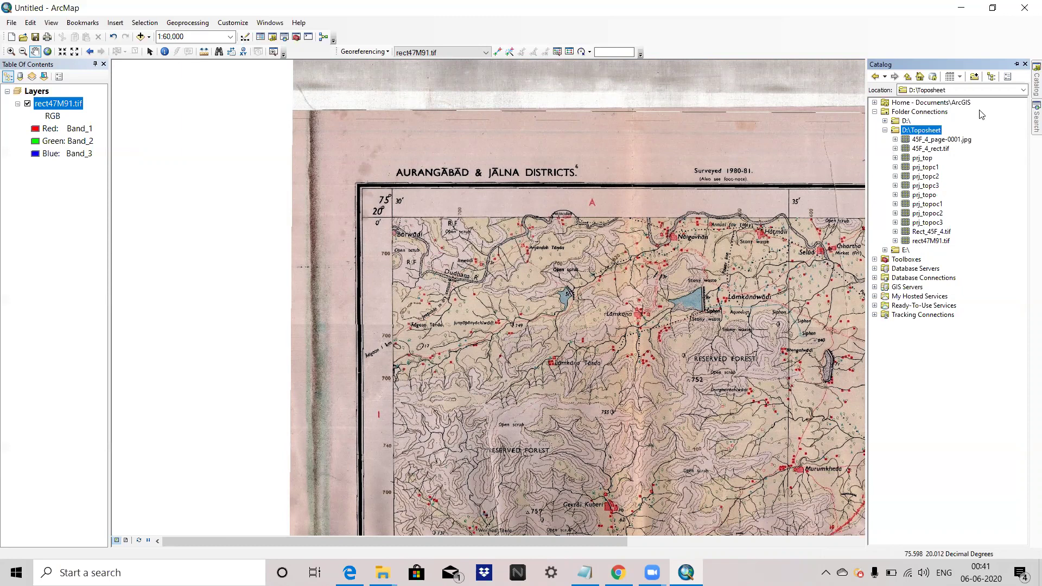
pyautogui.rightClick(937, 132)
pyautogui.moveTo(970, 197)
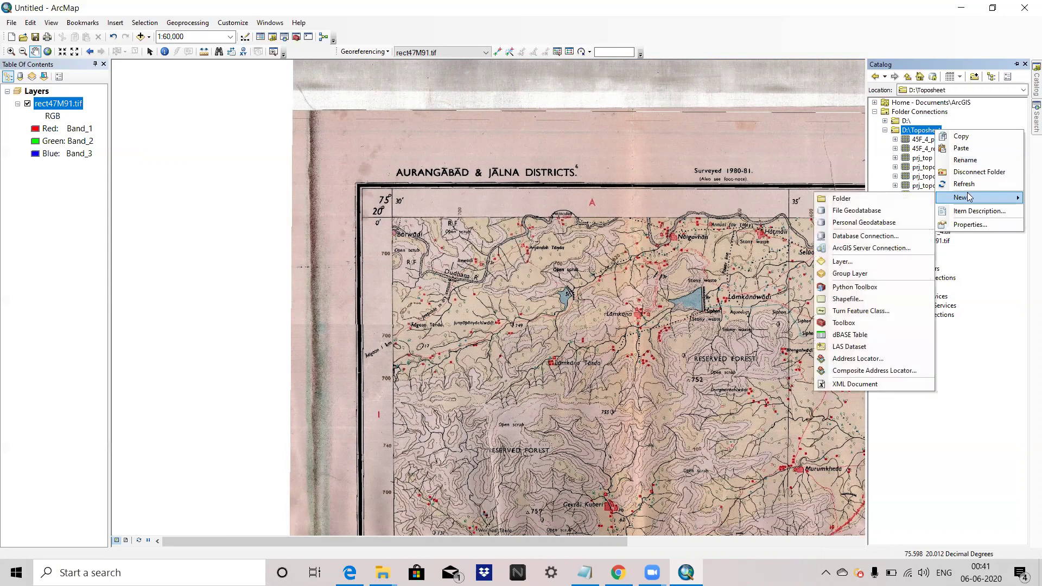
pyautogui.click(857, 302)
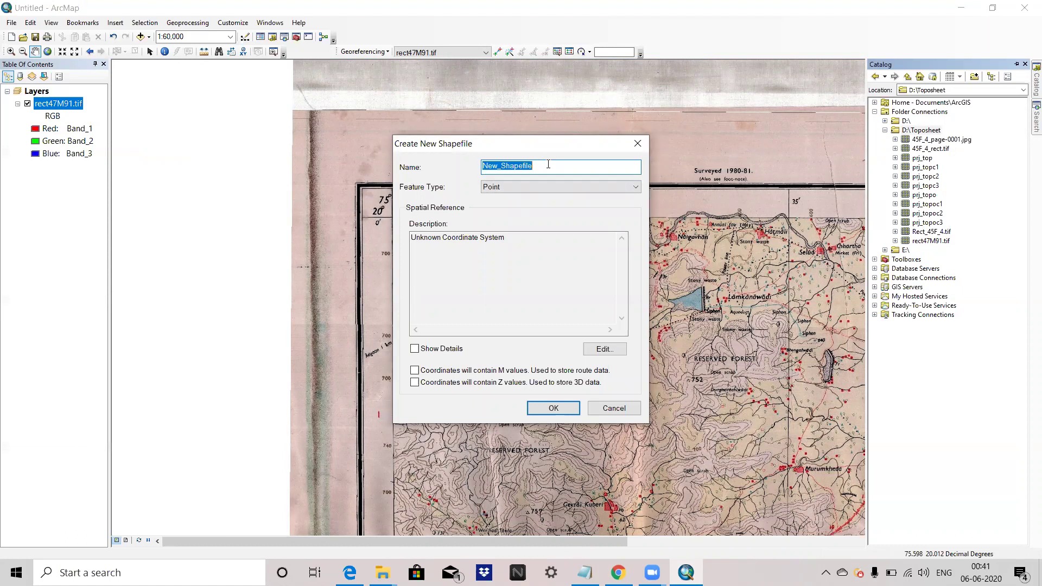
# Step: Name the new shapefile sattlement and choose Point as its feature type
pyautogui.press('BackSpace')
pyautogui.press('BackSpace')
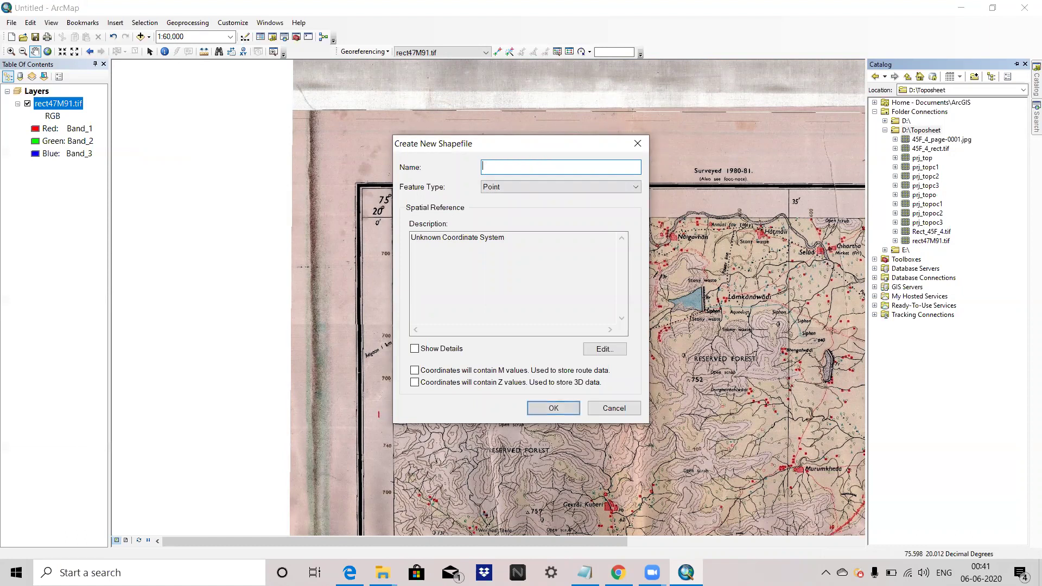
pyautogui.click(577, 192)
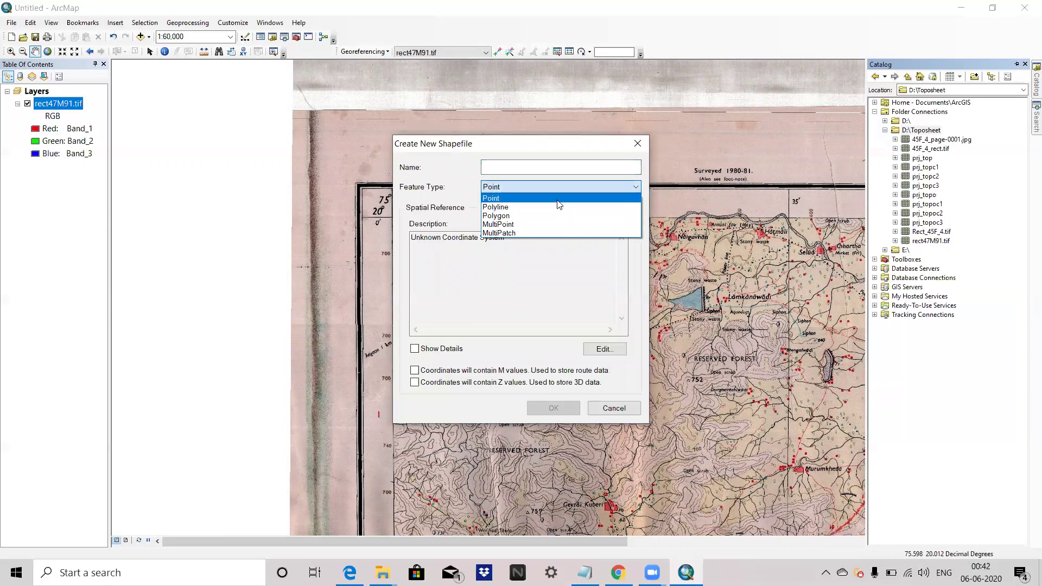
pyautogui.click(529, 172)
pyautogui.click(527, 164)
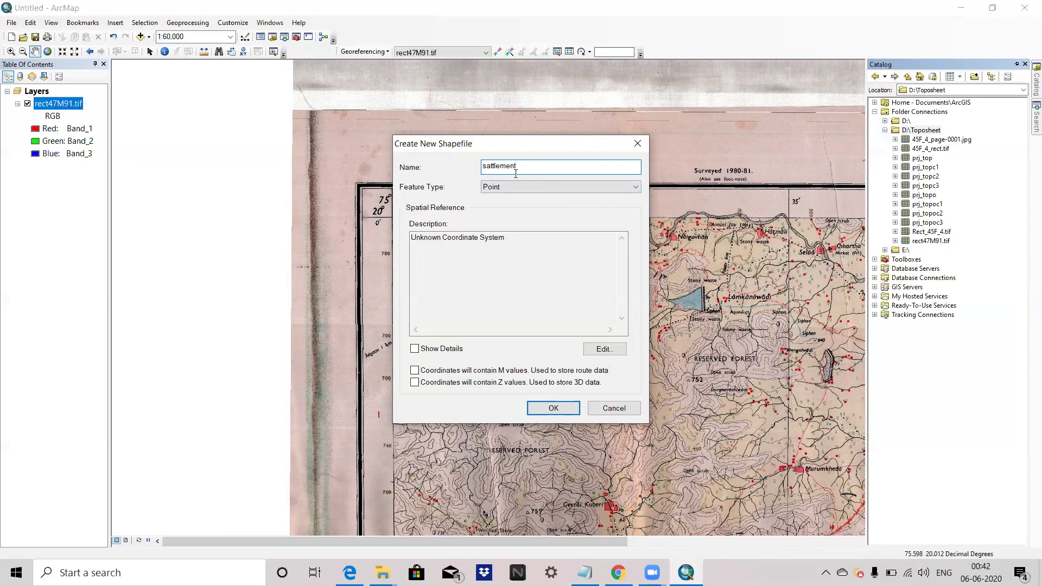
pyautogui.click(510, 187)
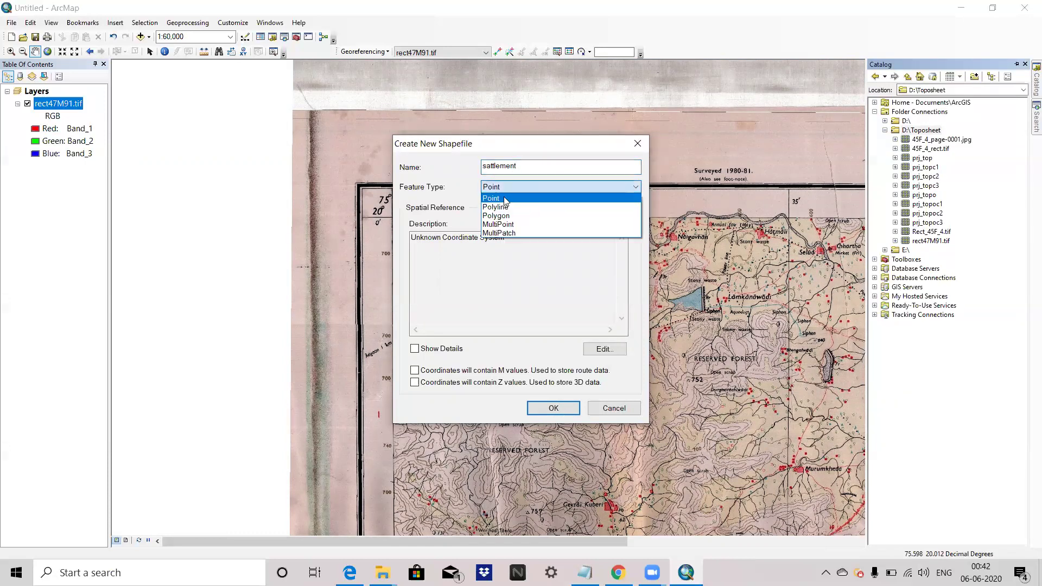
pyautogui.click(506, 199)
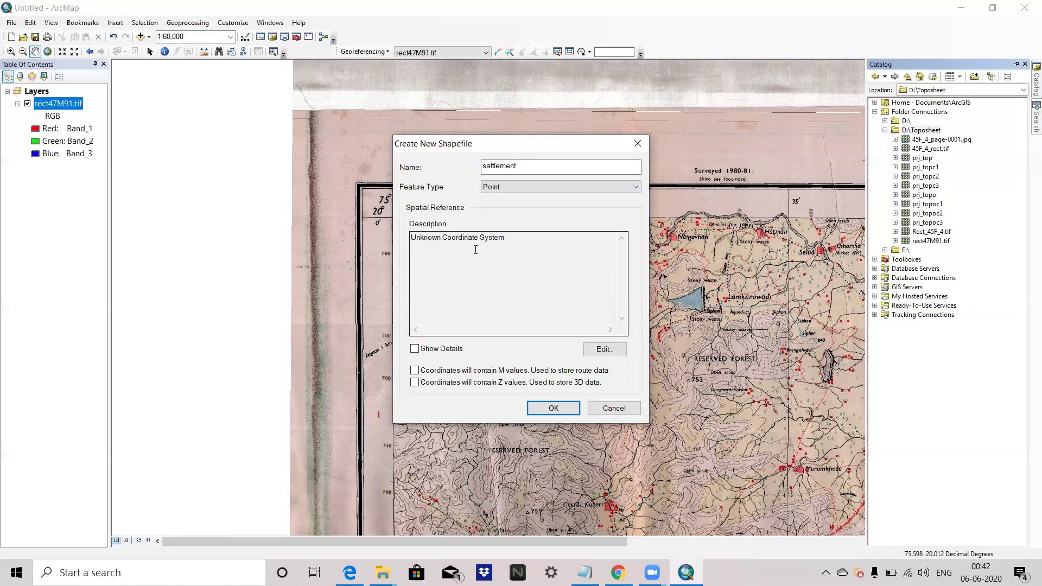
# Step: Open the new shapefile's spatial reference settings and arrange both dialogs so that neither covers the other
pyautogui.click(602, 350)
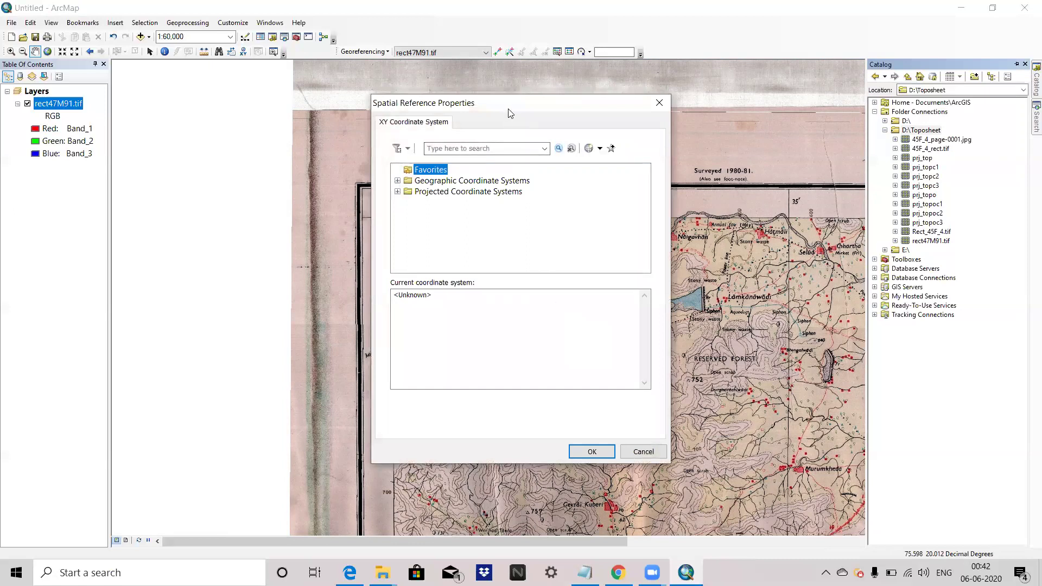
pyautogui.moveTo(510, 113); pyautogui.dragTo(709, 266)
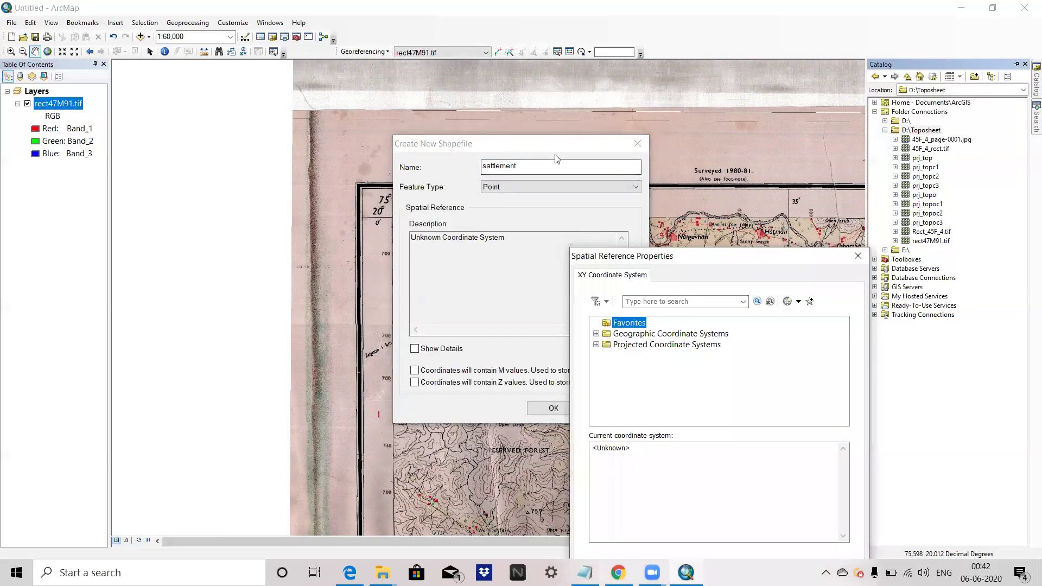
pyautogui.moveTo(556, 145); pyautogui.dragTo(963, 26)
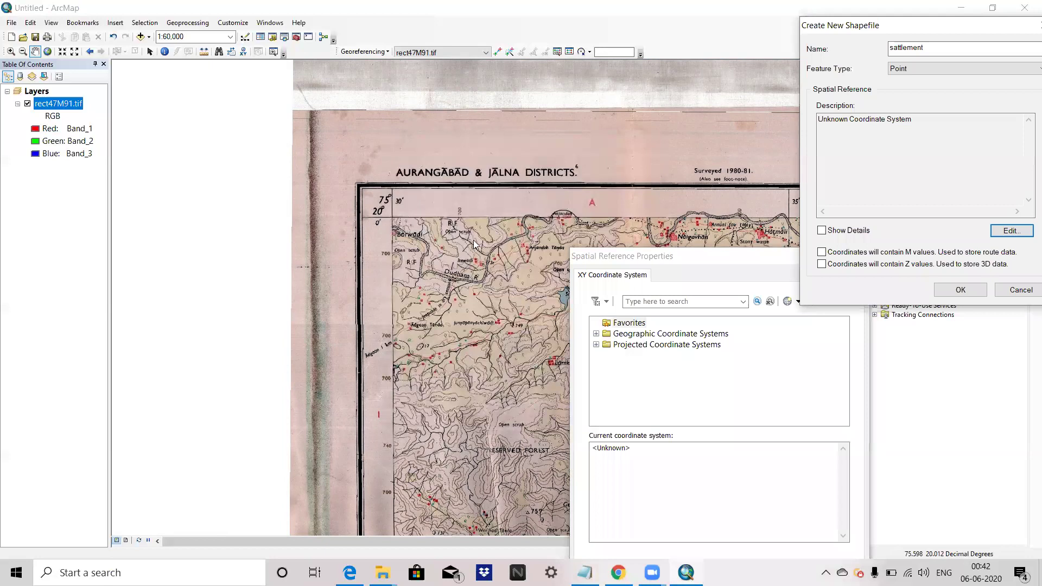
pyautogui.click(636, 258)
pyautogui.moveTo(624, 256); pyautogui.dragTo(520, 161)
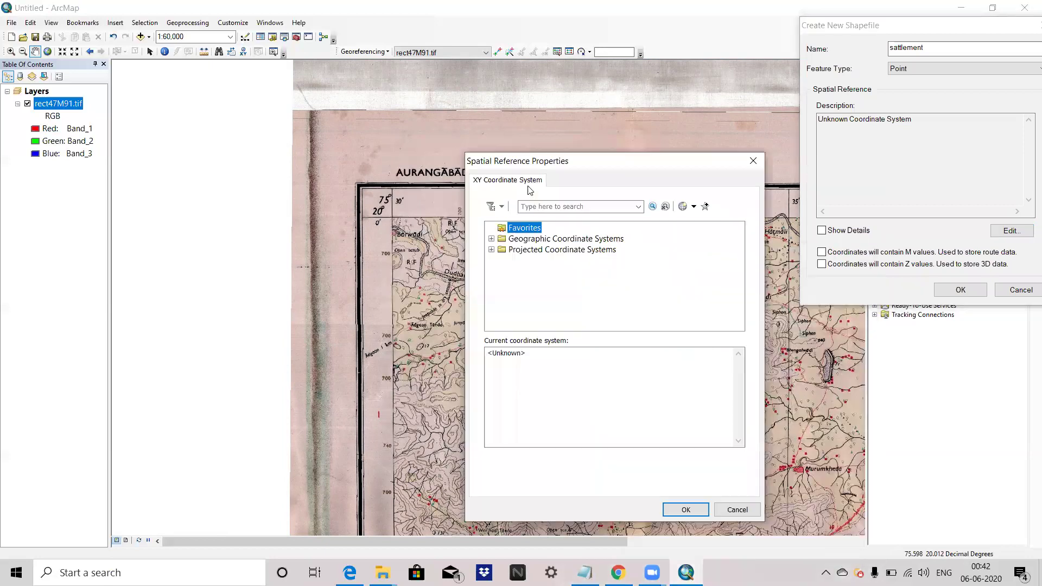
# Step: Assign the projected coordinate system WGS 1984 UTM Zone 43N and create the sattlement point shapefile
pyautogui.doubleClick(534, 250)
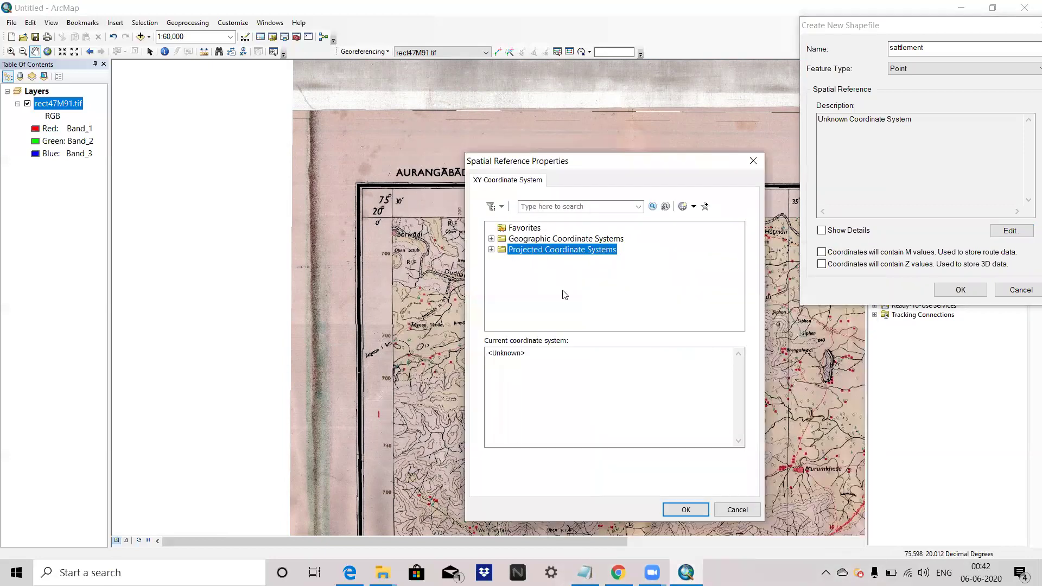
pyautogui.scroll(-1, 553, 317)
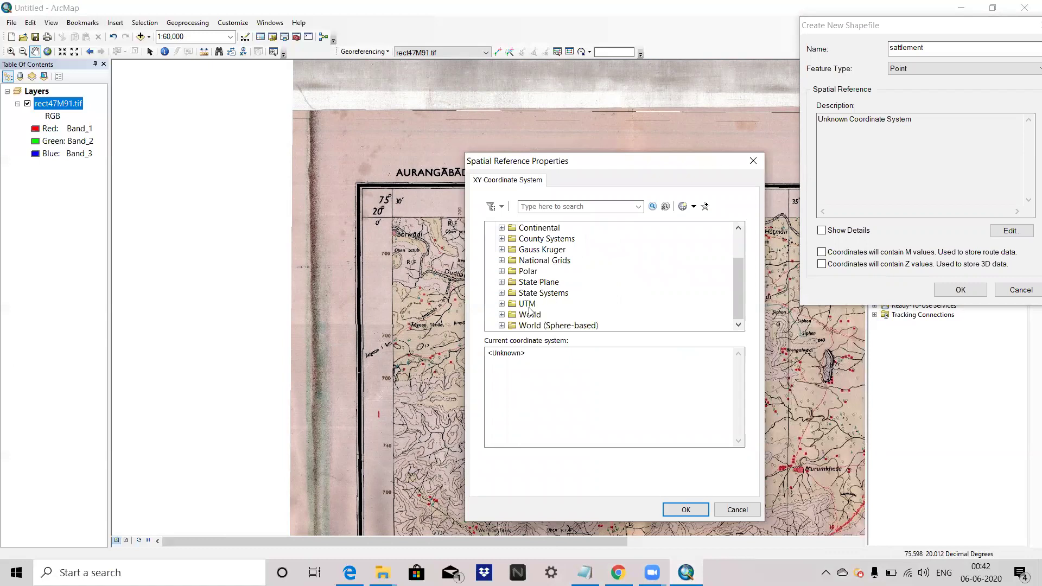
pyautogui.click(529, 305)
pyautogui.doubleClick(529, 305)
pyautogui.scroll(-3, 530, 308)
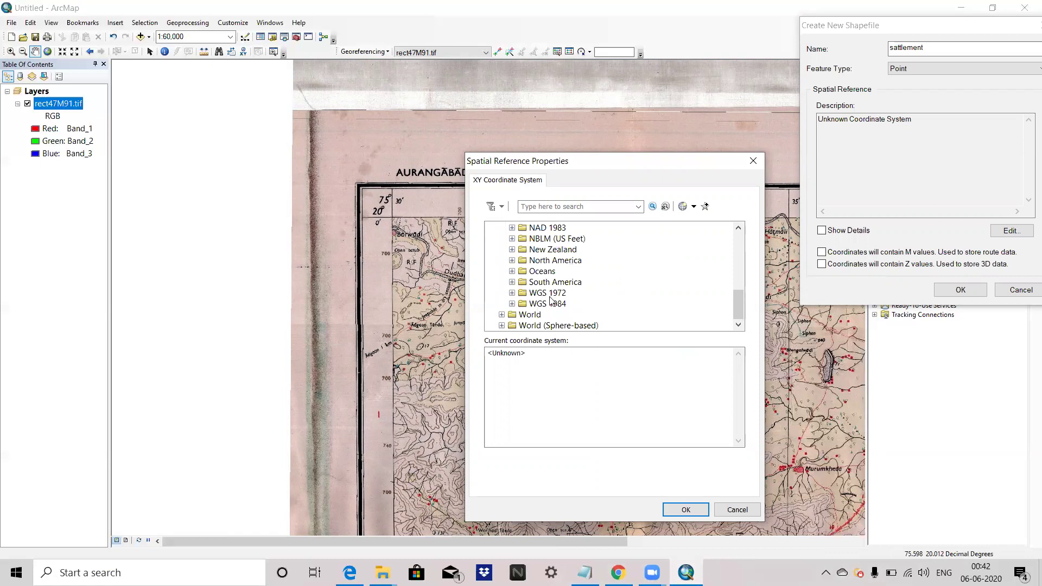
pyautogui.doubleClick(553, 305)
pyautogui.scroll(-1, 554, 309)
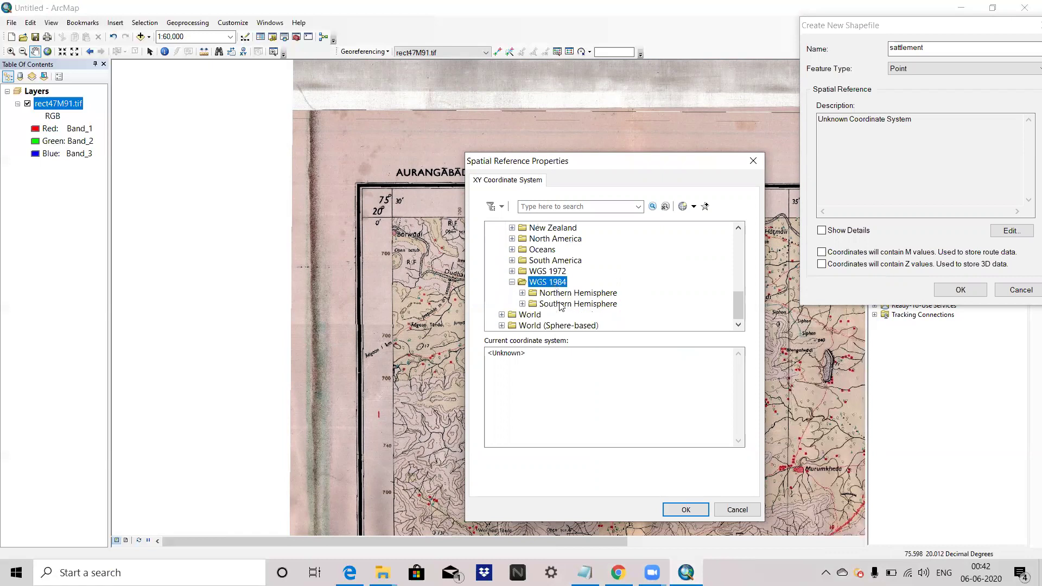
pyautogui.doubleClick(567, 296)
pyautogui.scroll(-20, 567, 297)
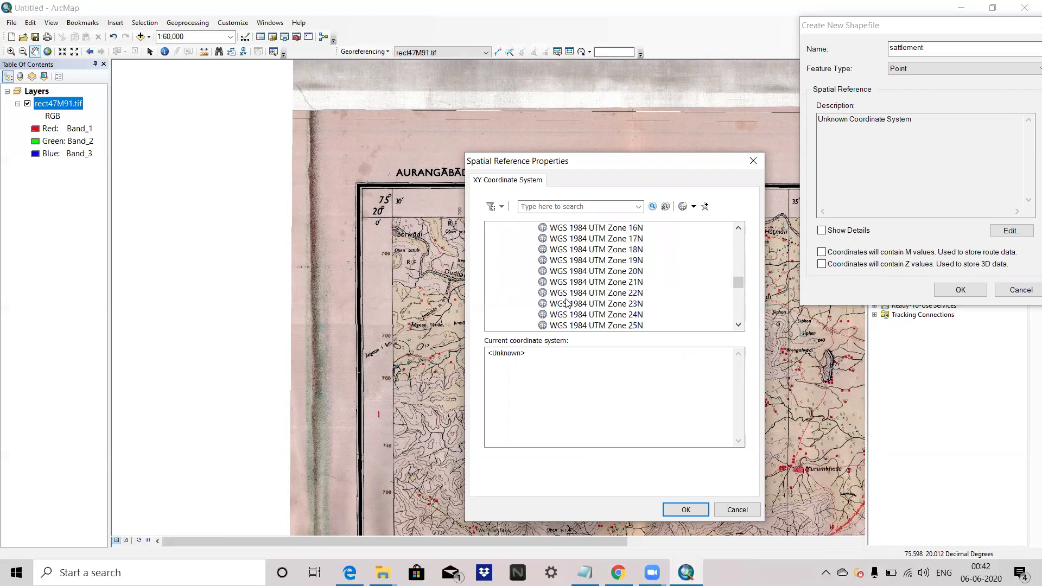
pyautogui.scroll(-2, 573, 314)
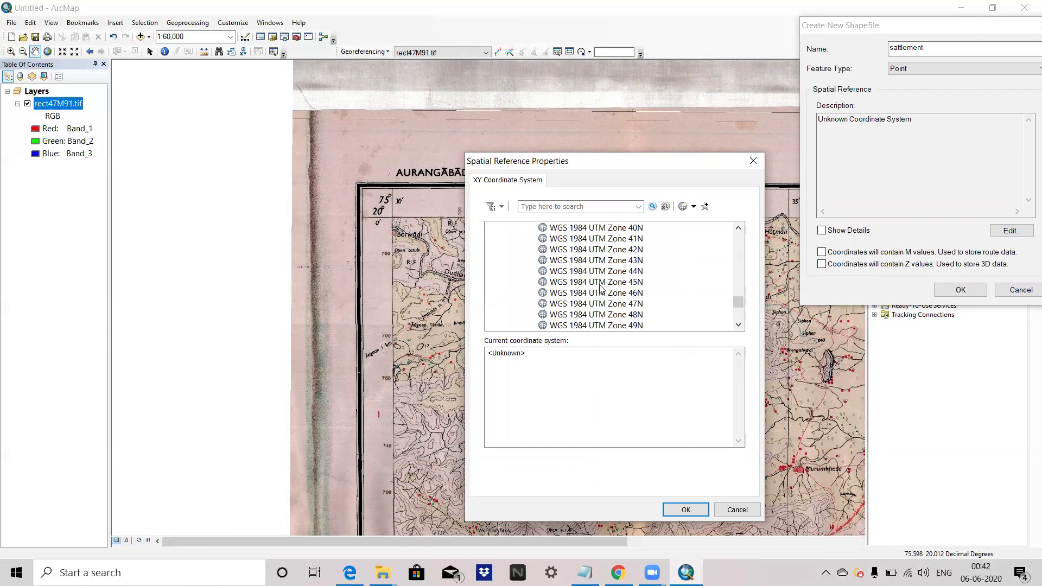
pyautogui.click(611, 263)
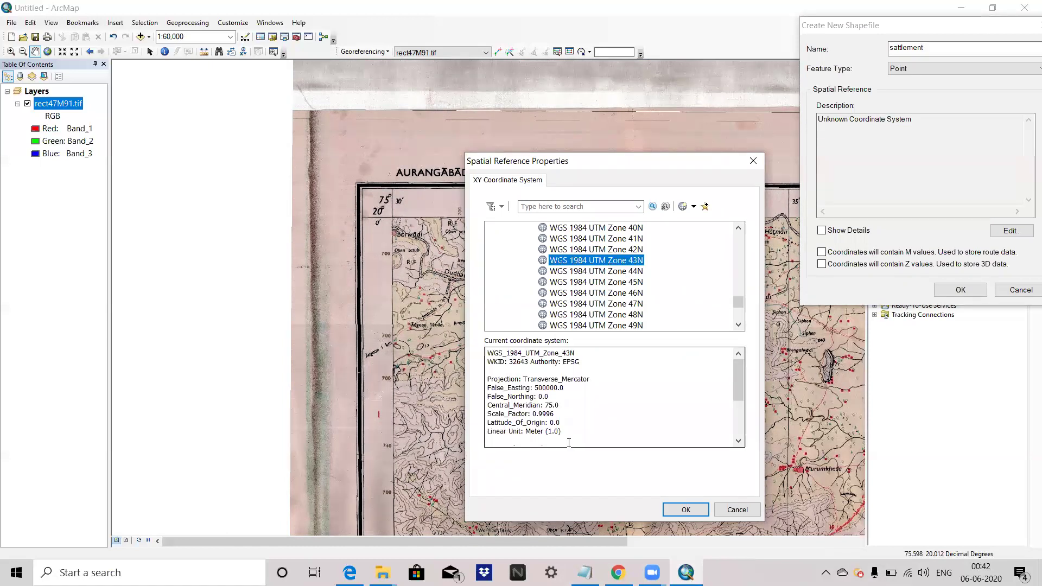
pyautogui.click(684, 511)
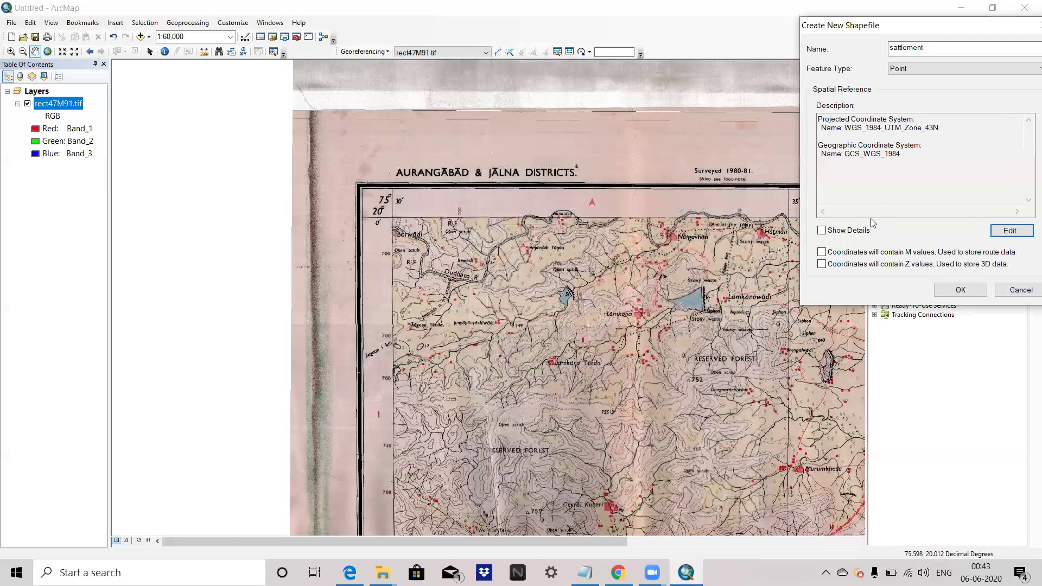
pyautogui.moveTo(849, 36); pyautogui.dragTo(400, 143)
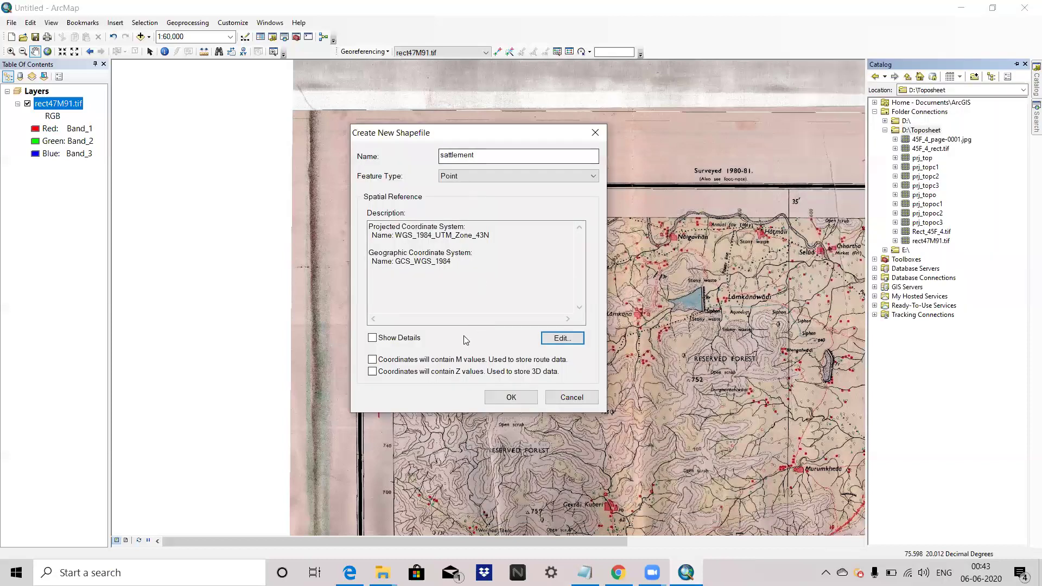
pyautogui.click(512, 397)
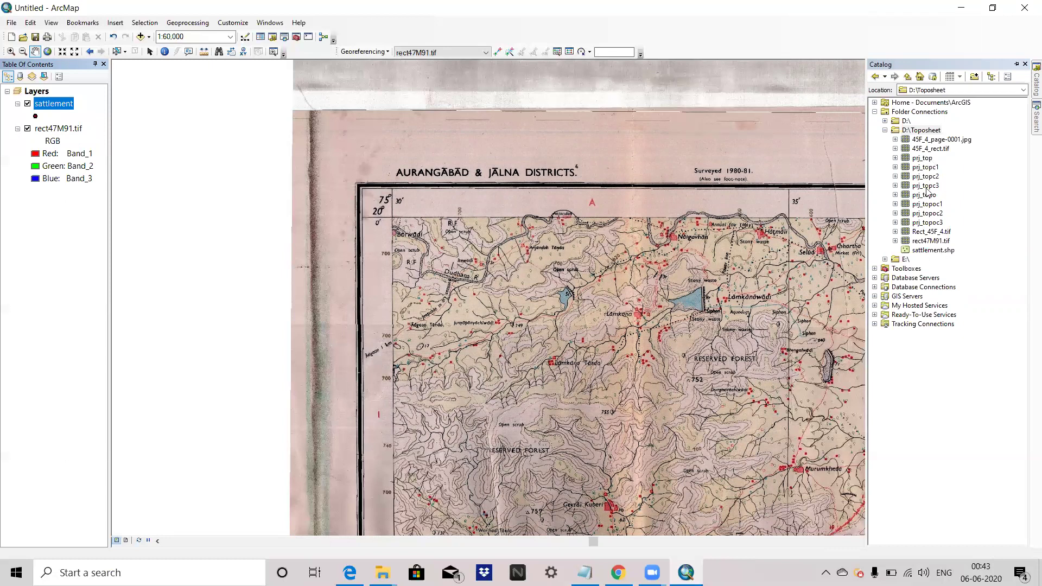
# Step: Start a second shapefile in the D:\Toposheet folder, named River, with Polyline as its feature type
pyautogui.click(918, 132)
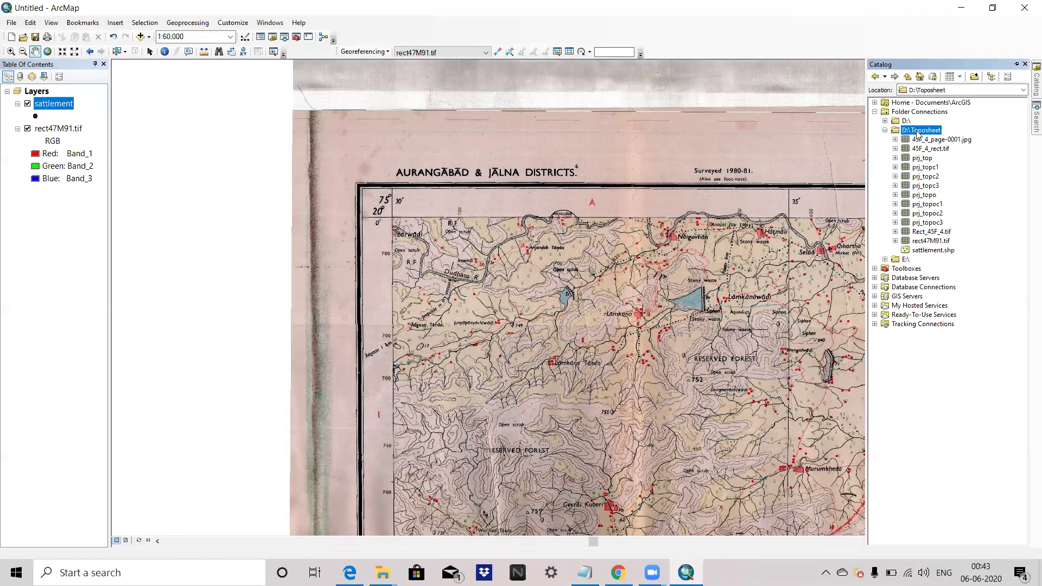
pyautogui.rightClick(917, 131)
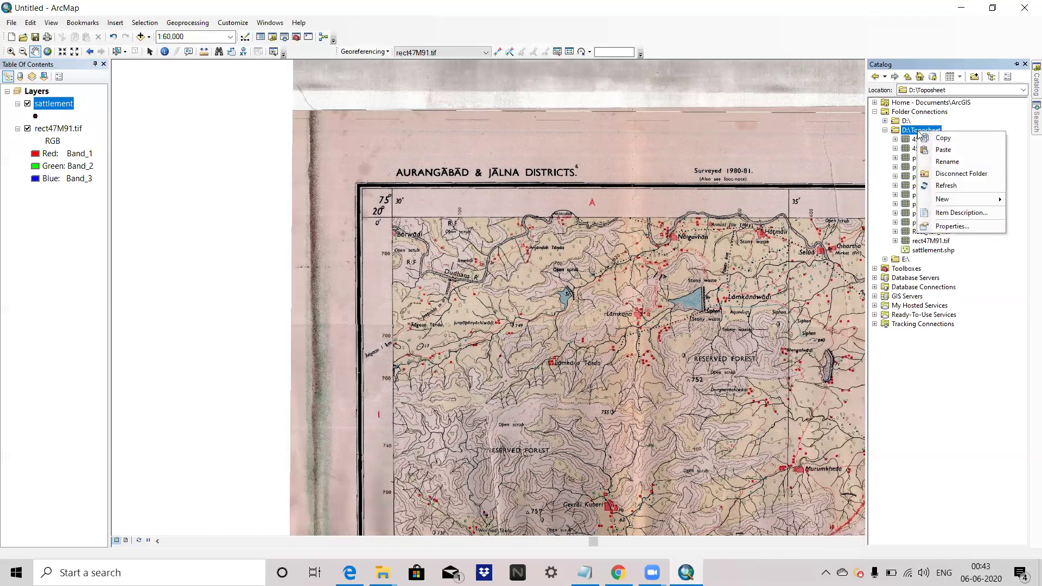
pyautogui.moveTo(949, 199)
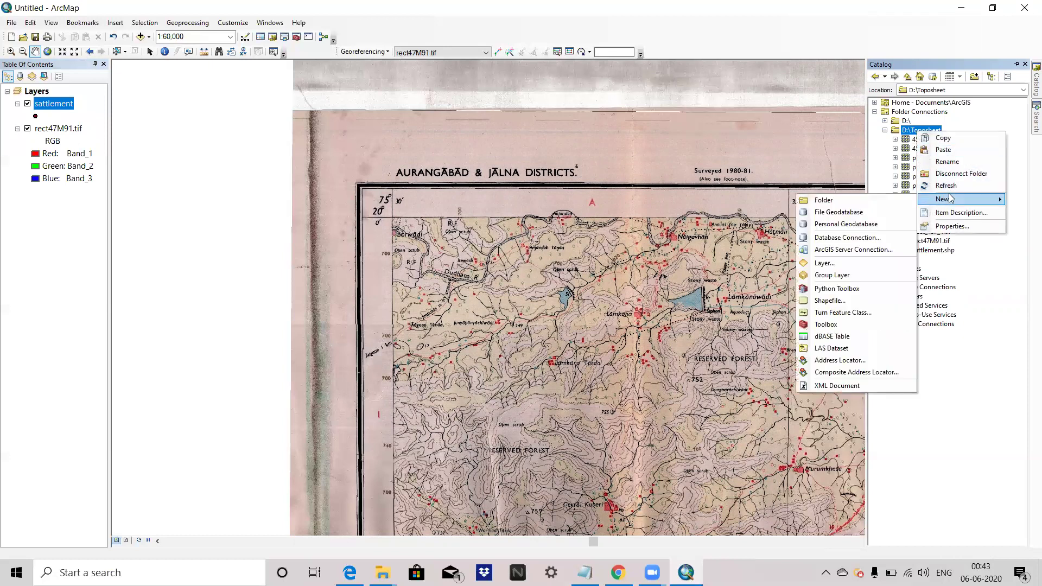
pyautogui.click(881, 302)
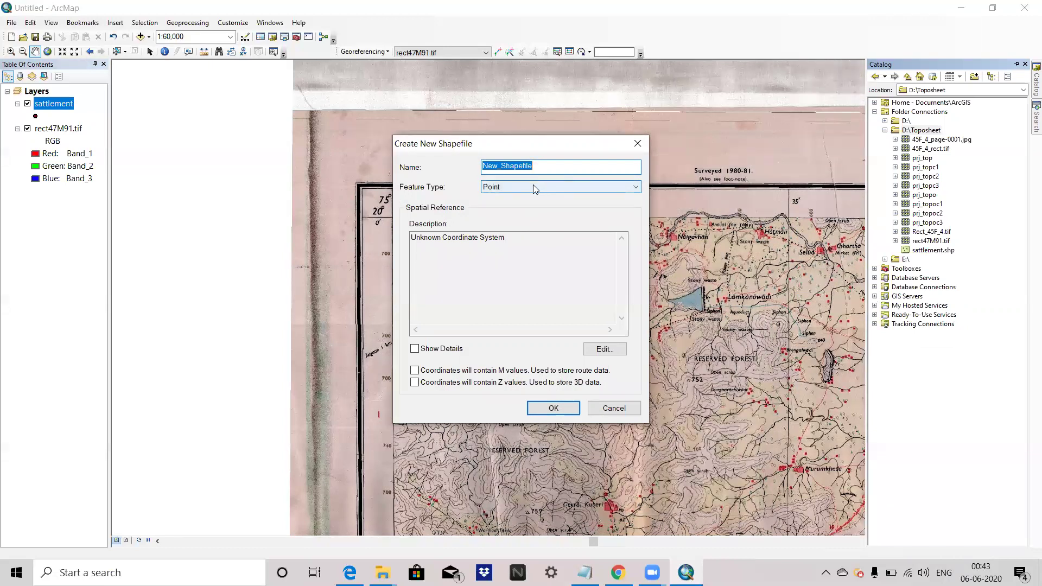
pyautogui.write('r')
pyautogui.press('BackSpace')
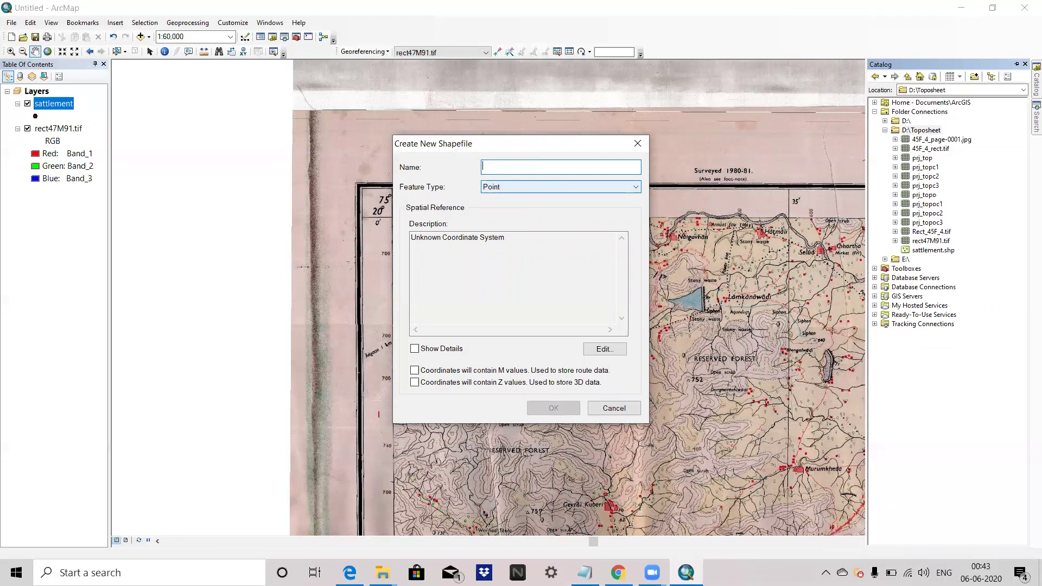
pyautogui.write('River')
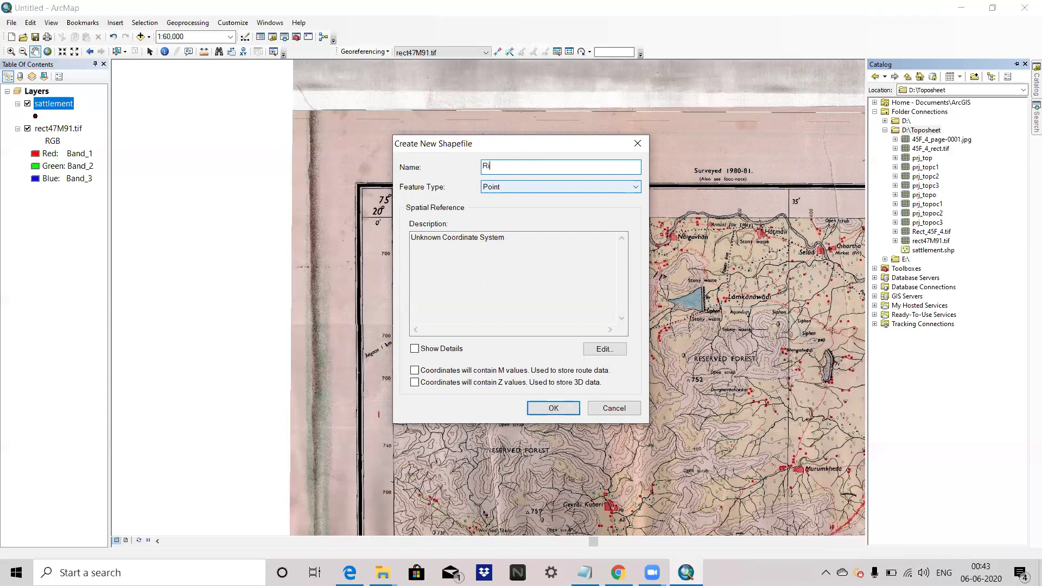
pyautogui.click(542, 190)
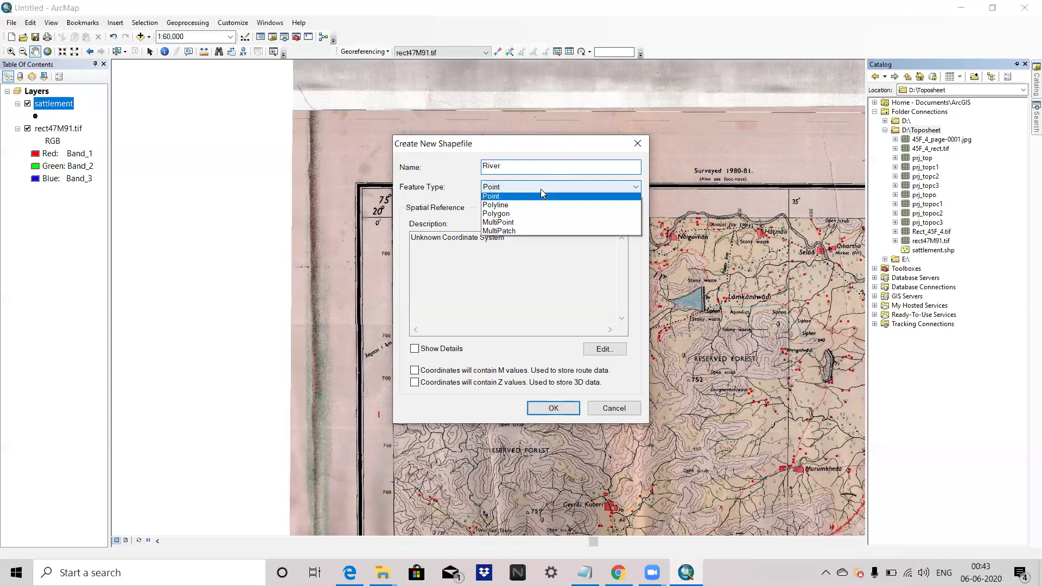
pyautogui.click(507, 212)
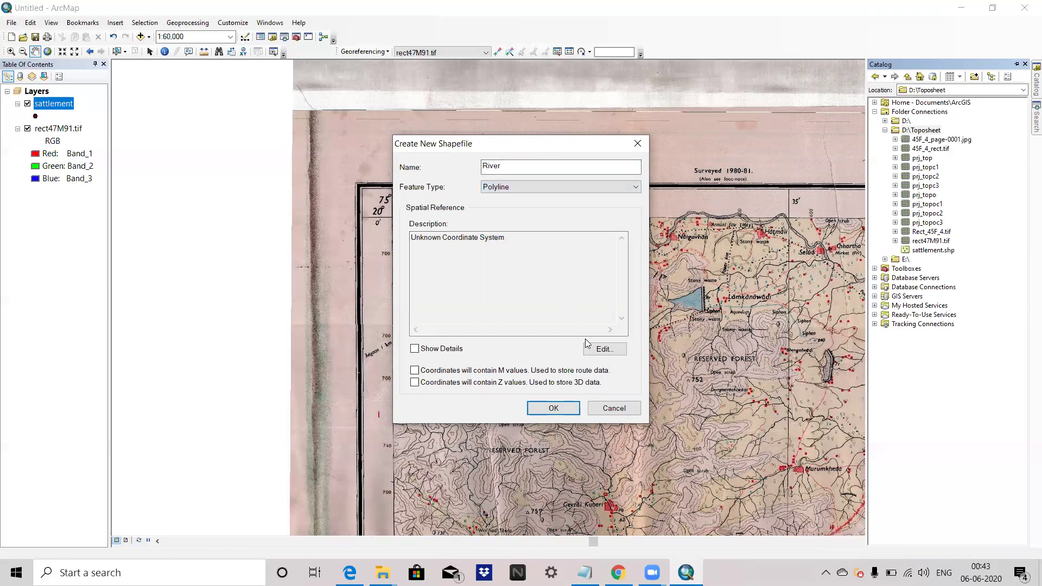
# Step: Assign the projected coordinate system WGS 1984 UTM Zone 43N to the River shapefile and create it
pyautogui.click(602, 349)
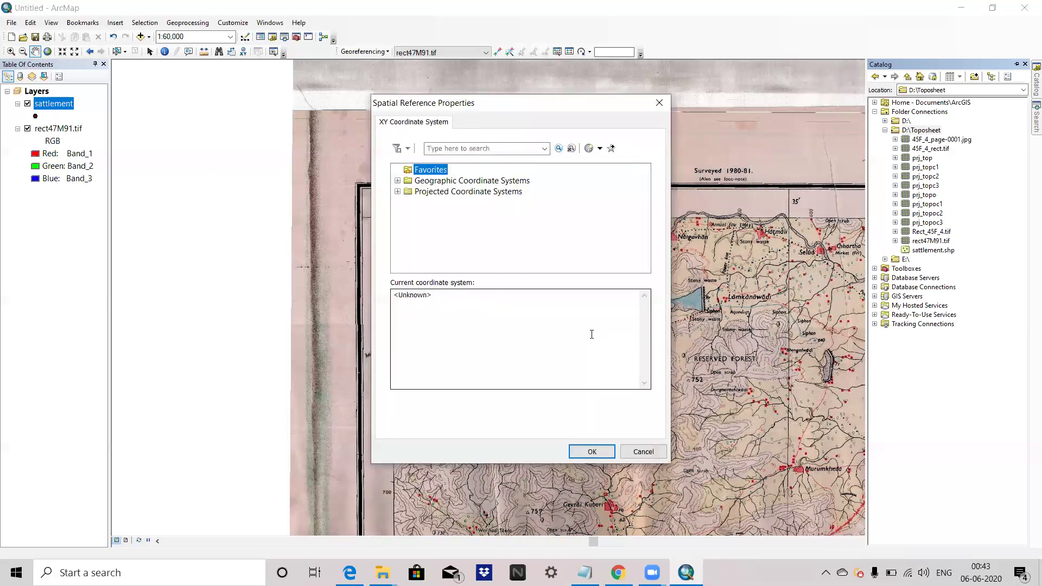
pyautogui.doubleClick(465, 191)
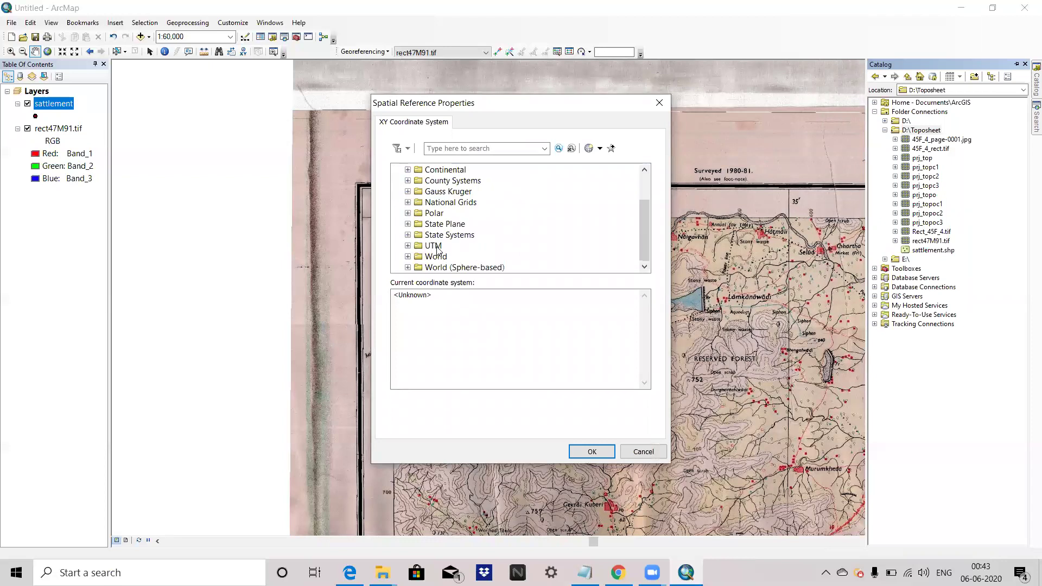
pyautogui.doubleClick(437, 245)
pyautogui.scroll(-3, 440, 247)
pyautogui.doubleClick(452, 241)
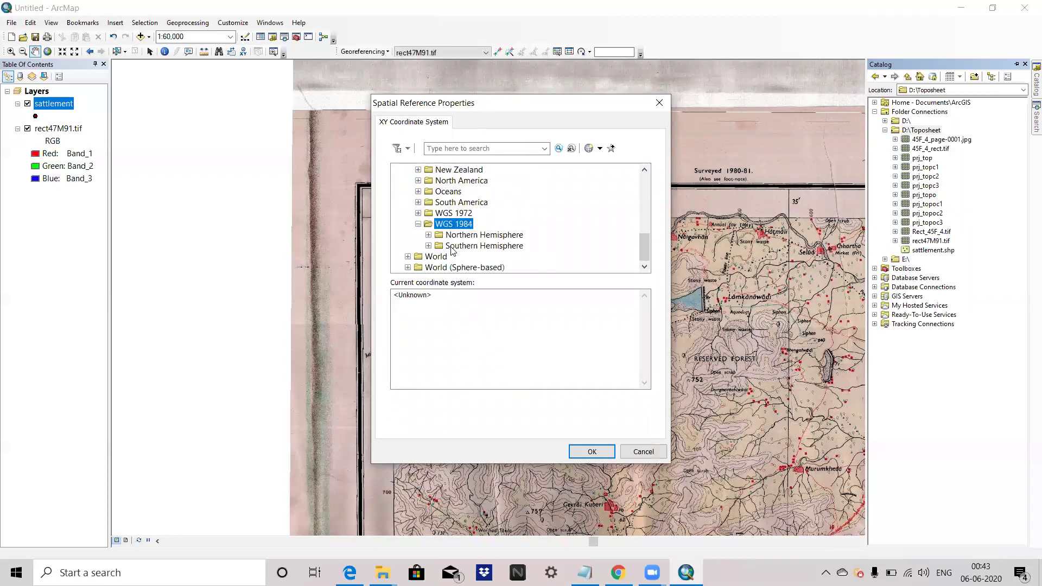
pyautogui.doubleClick(470, 240)
pyautogui.scroll(-8, 483, 249)
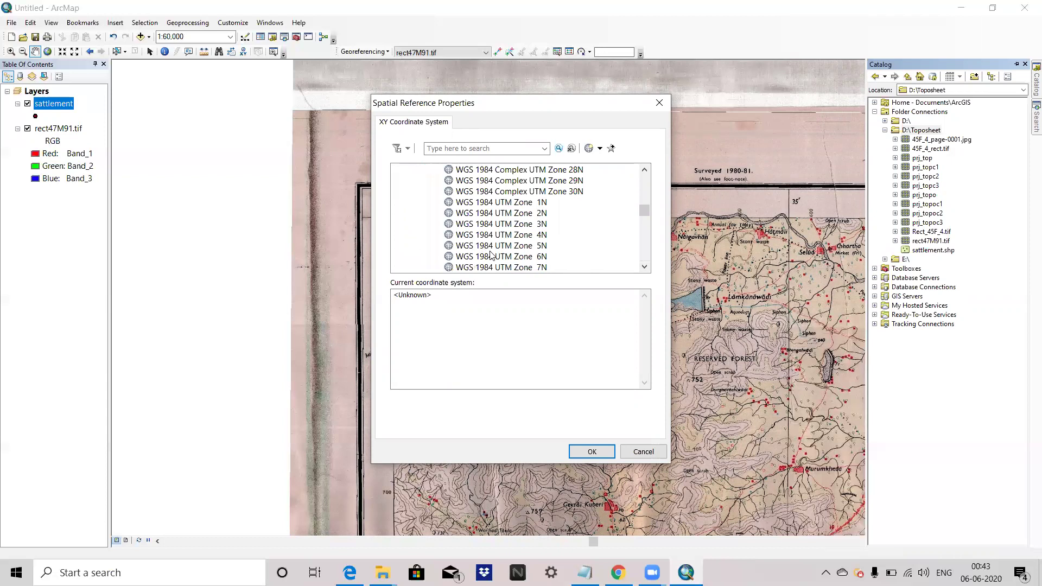
pyautogui.scroll(-6, 491, 255)
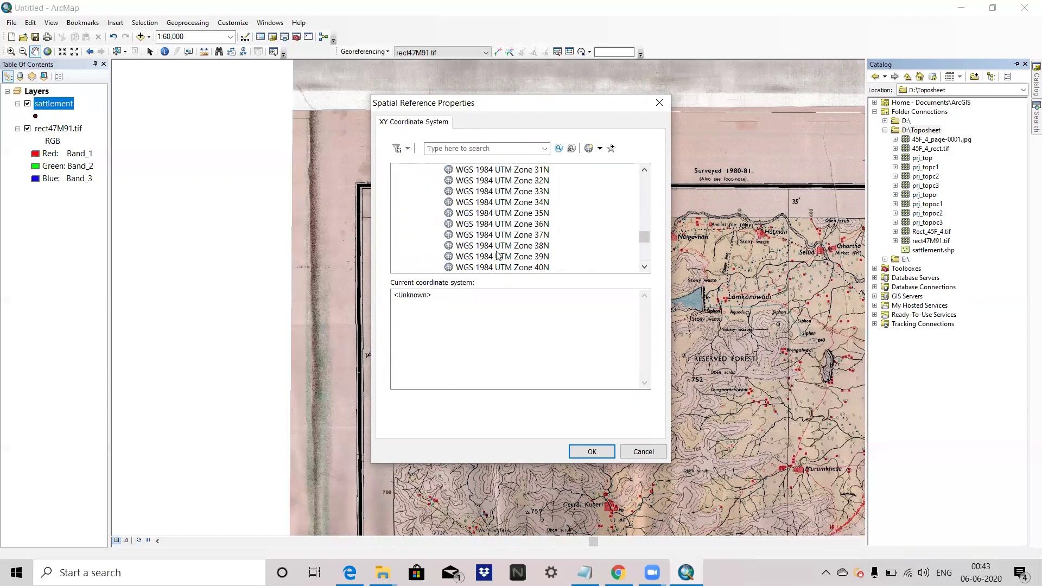
pyautogui.scroll(-3, 502, 260)
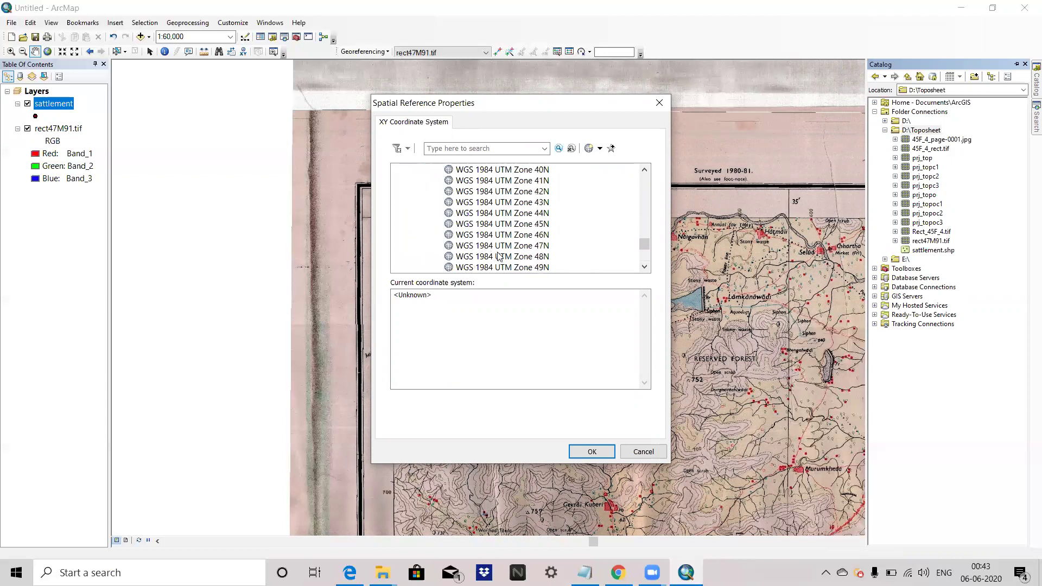
pyautogui.click(513, 202)
pyautogui.click(591, 452)
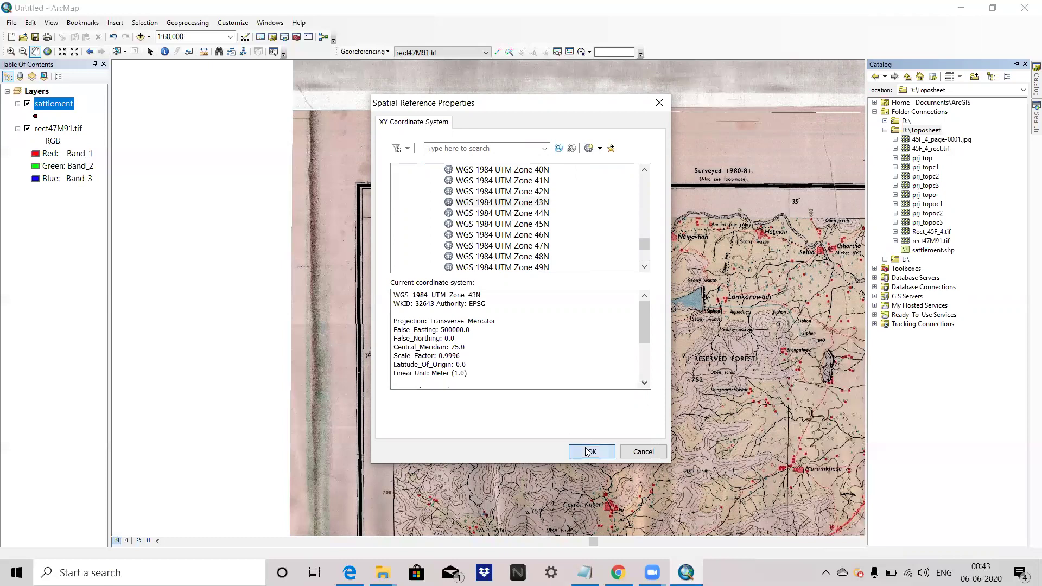
pyautogui.click(558, 410)
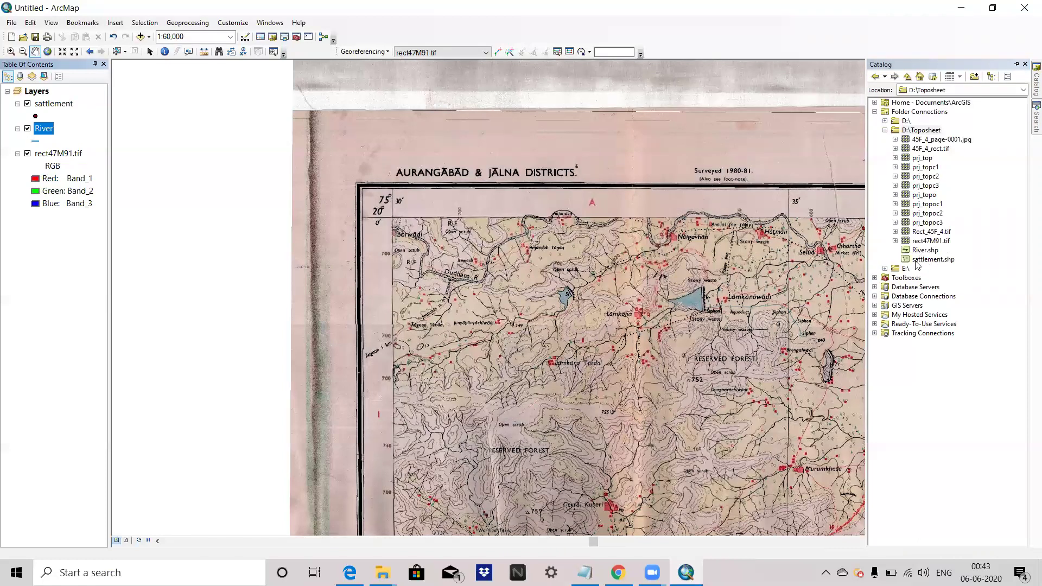
# Step: Start a third shapefile in the D:\Toposheet folder, with Polygon as its feature type and Lake as its name
pyautogui.rightClick(918, 133)
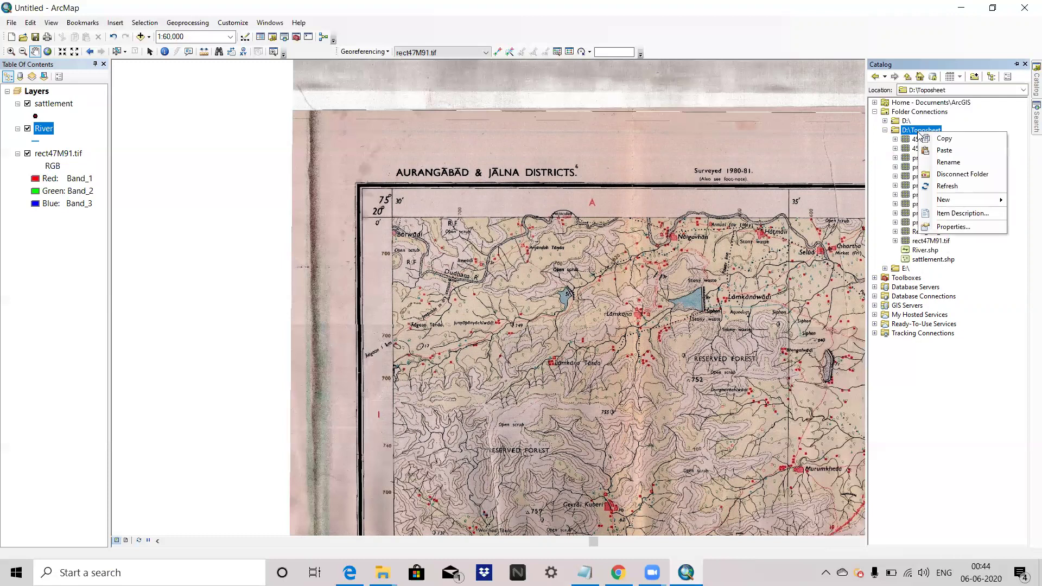
pyautogui.moveTo(933, 201)
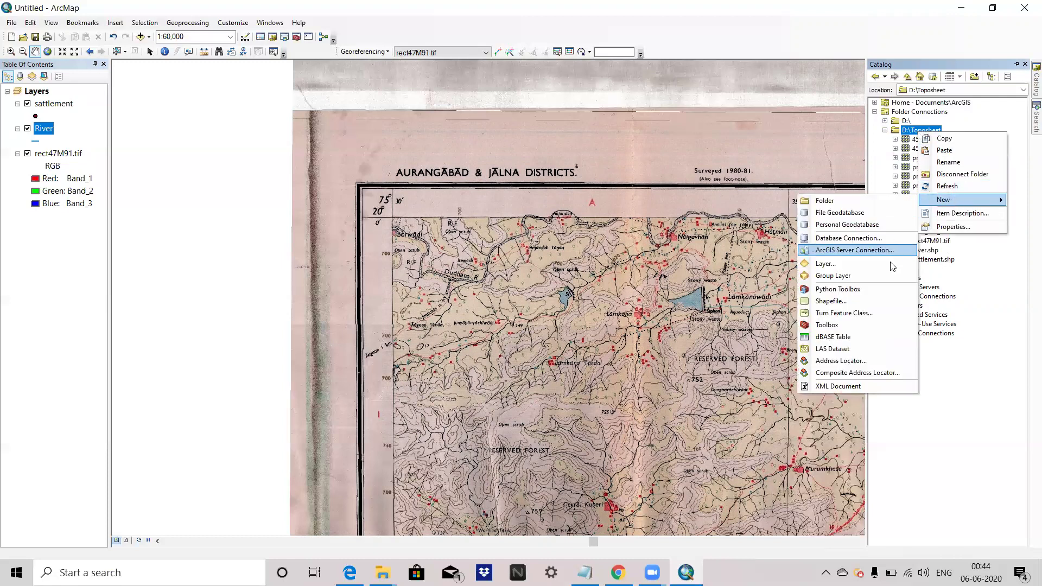
pyautogui.click(865, 301)
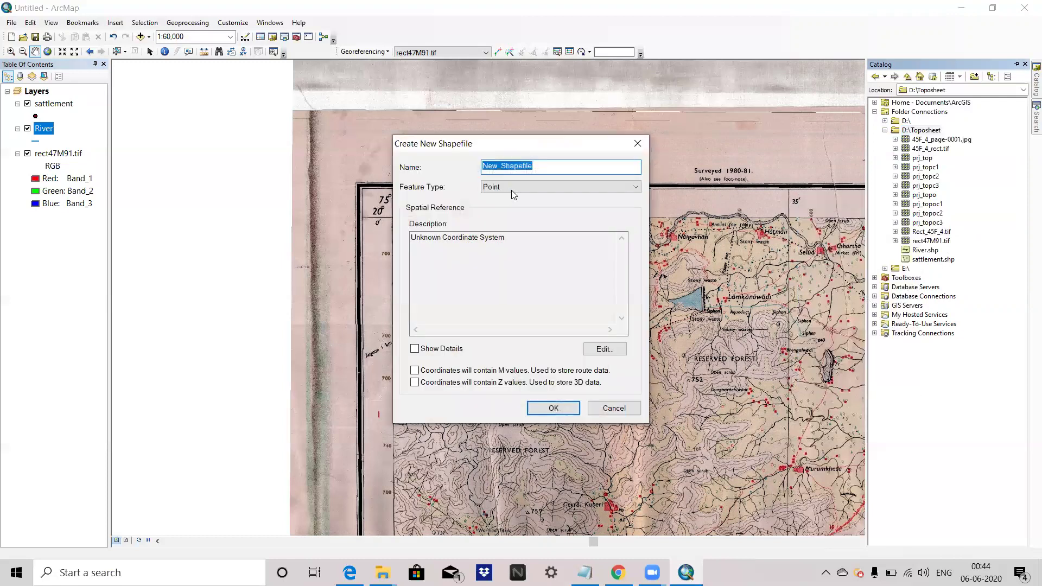
pyautogui.click(526, 187)
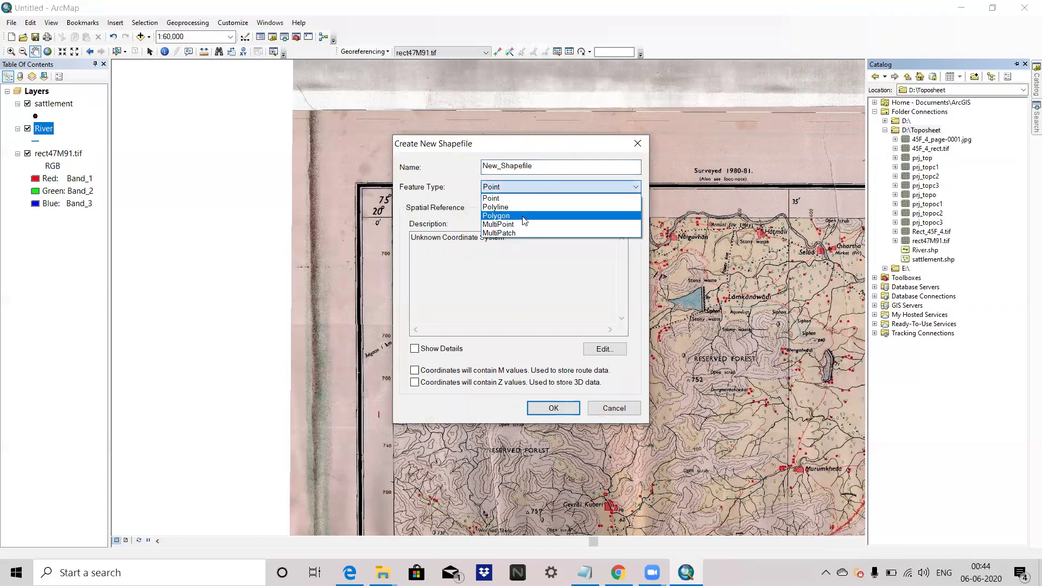
pyautogui.click(524, 216)
pyautogui.hotkey('shift', 'Tab')
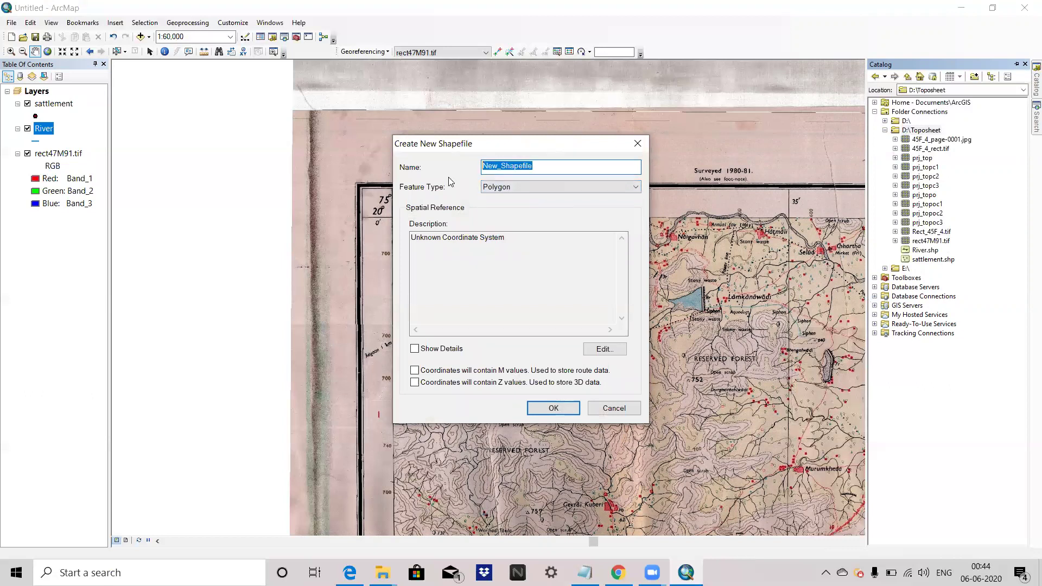
pyautogui.press('BackSpace')
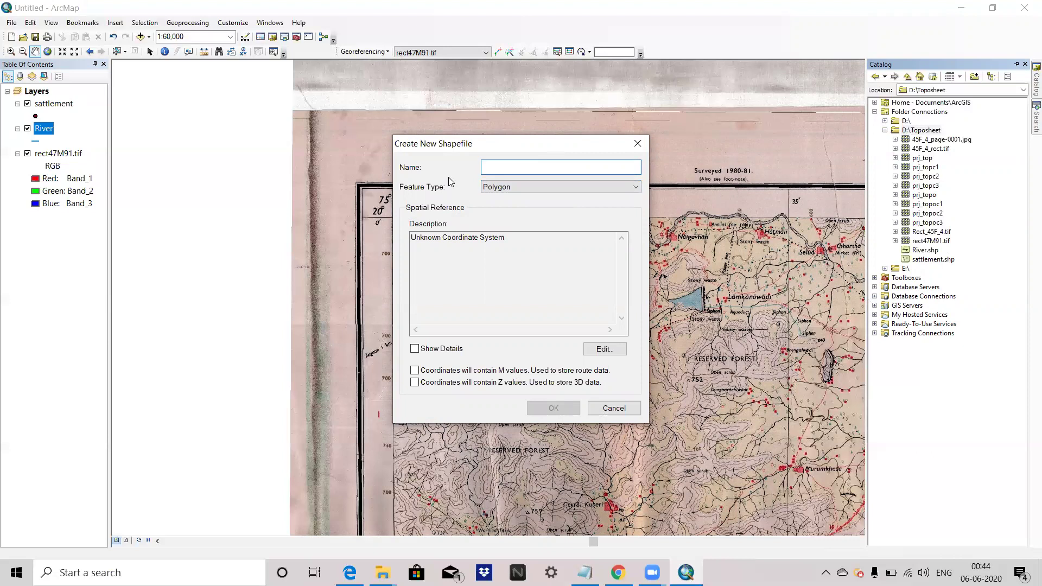
pyautogui.write('La')
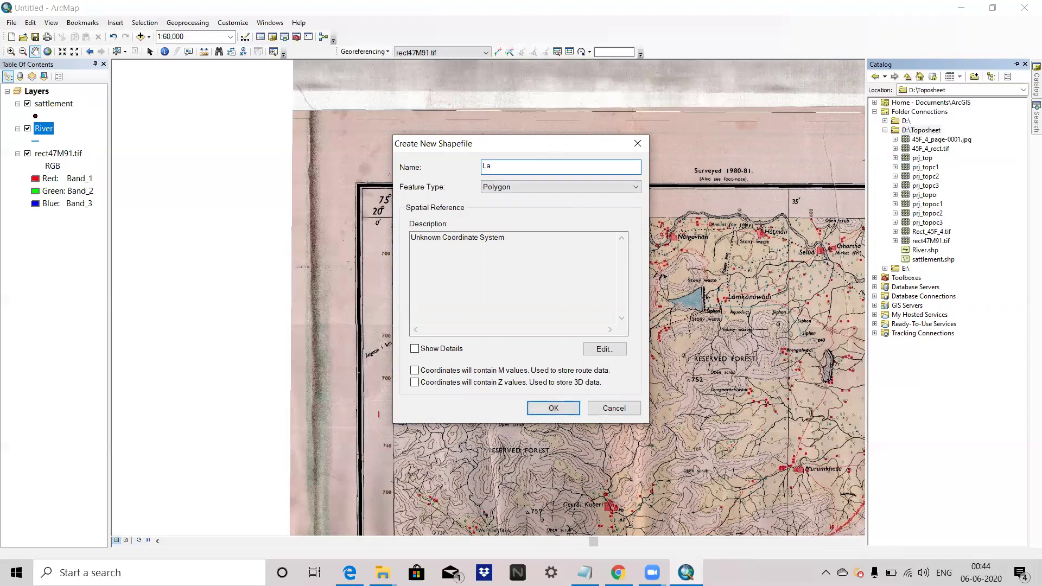
pyautogui.write('ke')
# Step: Give the Lake polygon shapefile the WGS 1984 UTM Zone 43N projected coordinate system and create it
pyautogui.click(614, 352)
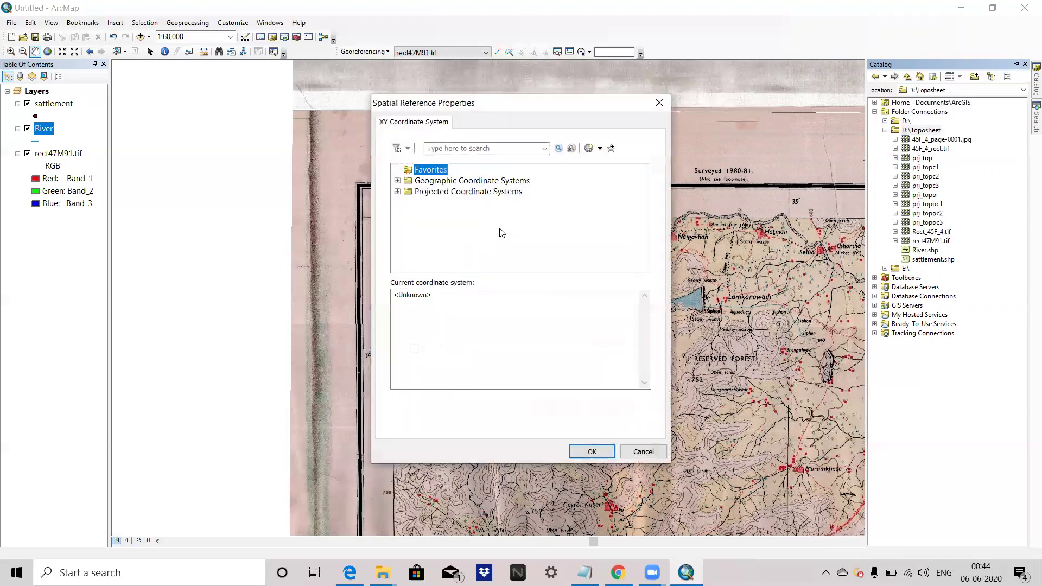
pyautogui.doubleClick(472, 192)
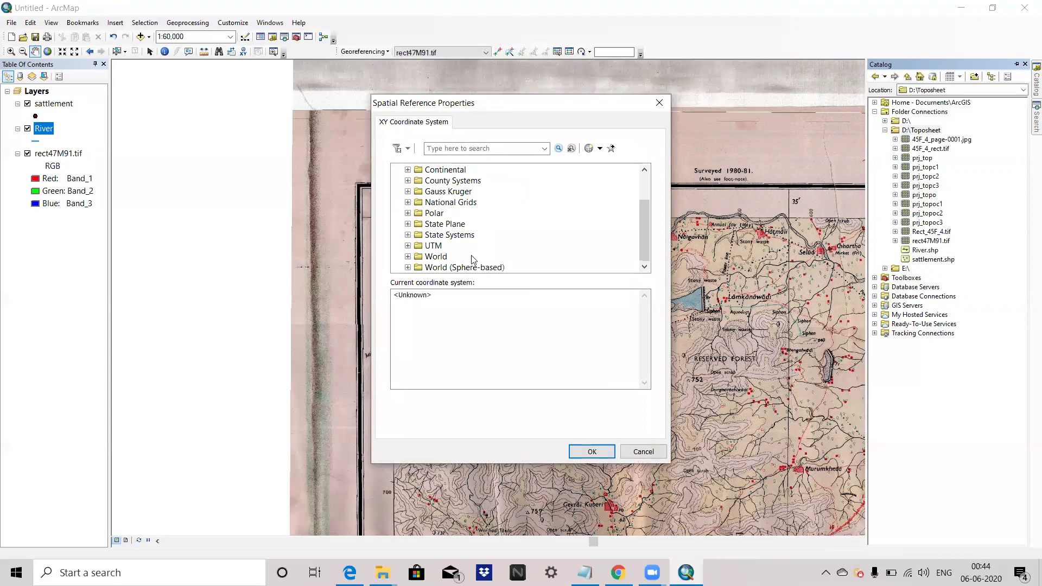
pyautogui.doubleClick(434, 246)
pyautogui.scroll(-3, 444, 258)
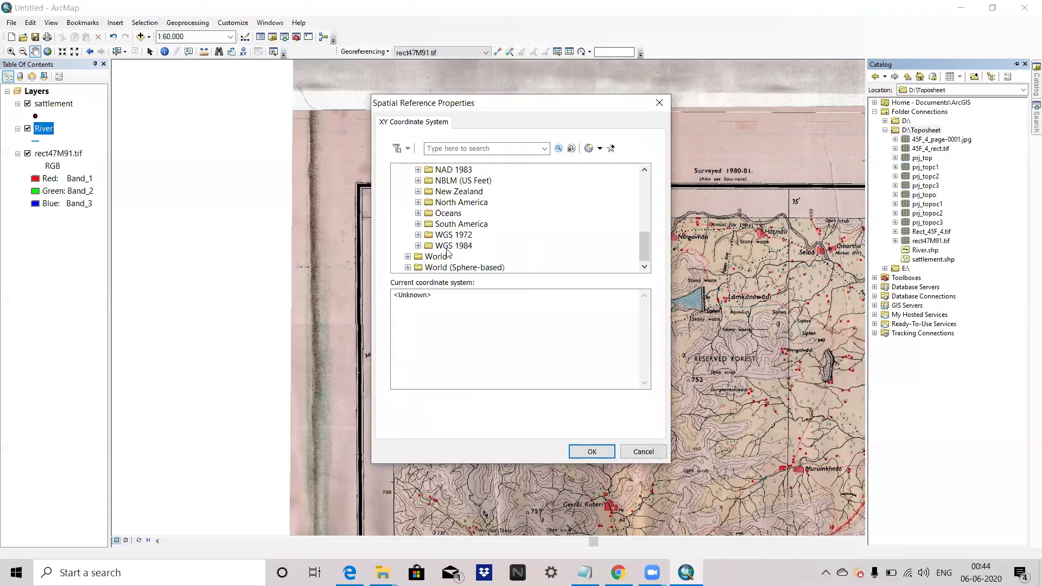
pyautogui.doubleClick(447, 249)
pyautogui.scroll(-1, 460, 259)
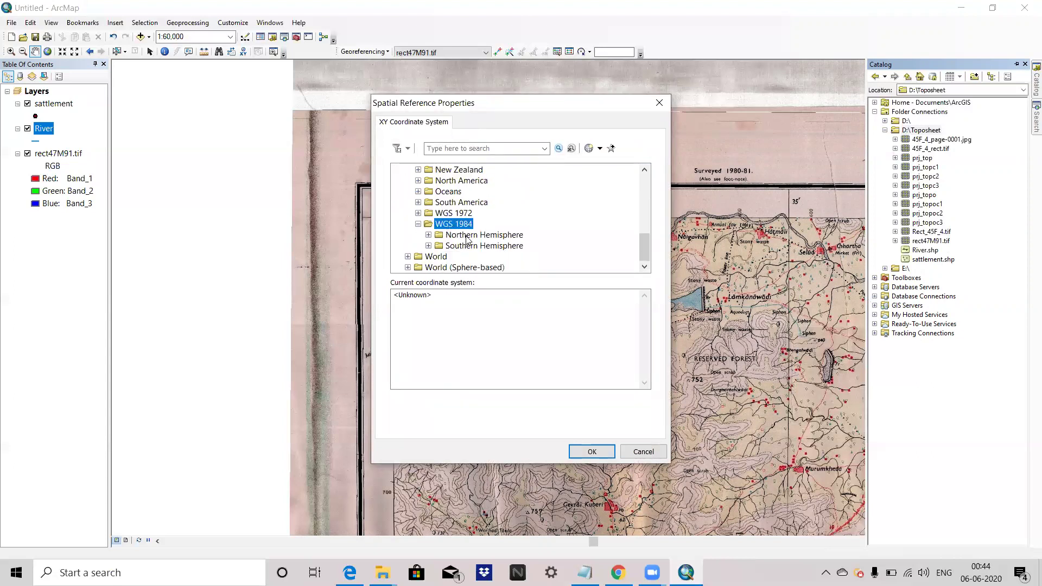
pyautogui.doubleClick(468, 237)
pyautogui.scroll(-12, 470, 251)
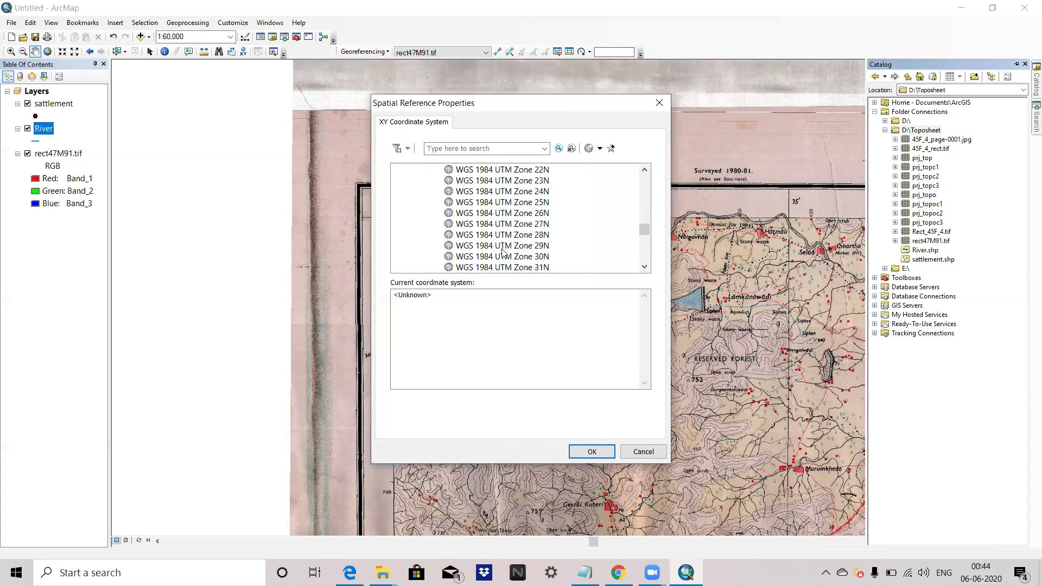
pyautogui.click(513, 267)
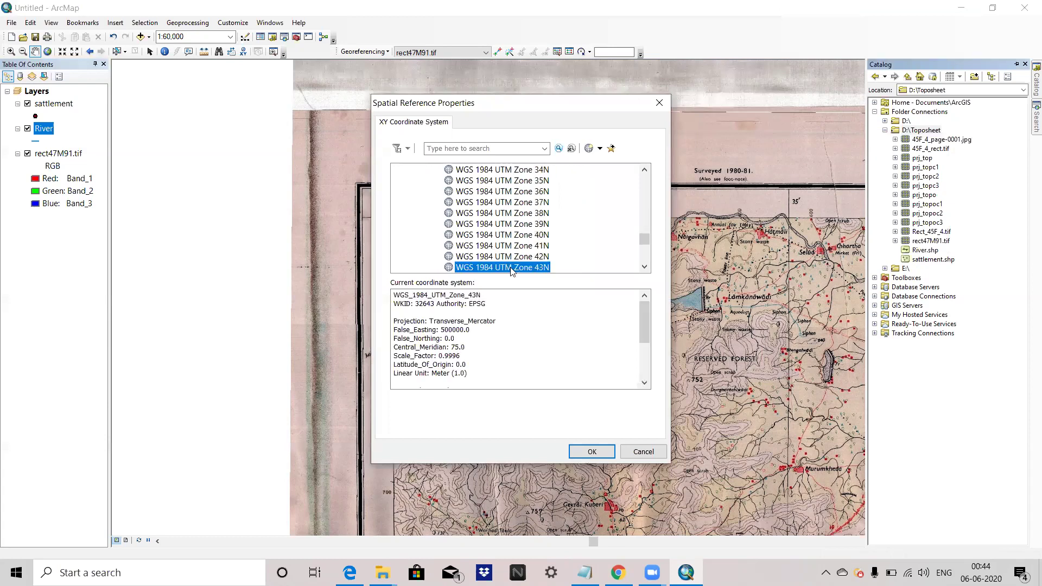
pyautogui.click(589, 453)
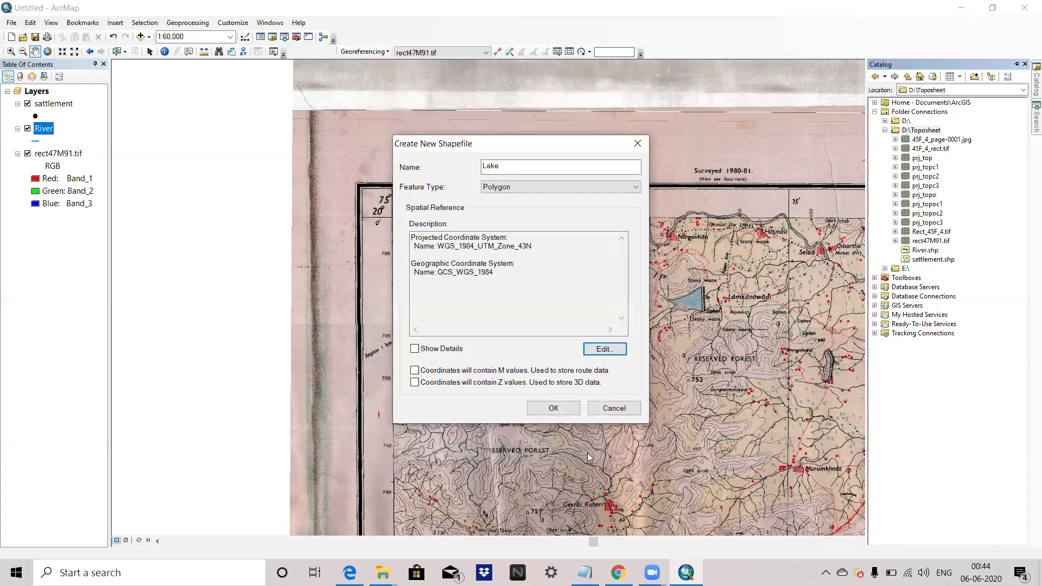
pyautogui.click(554, 408)
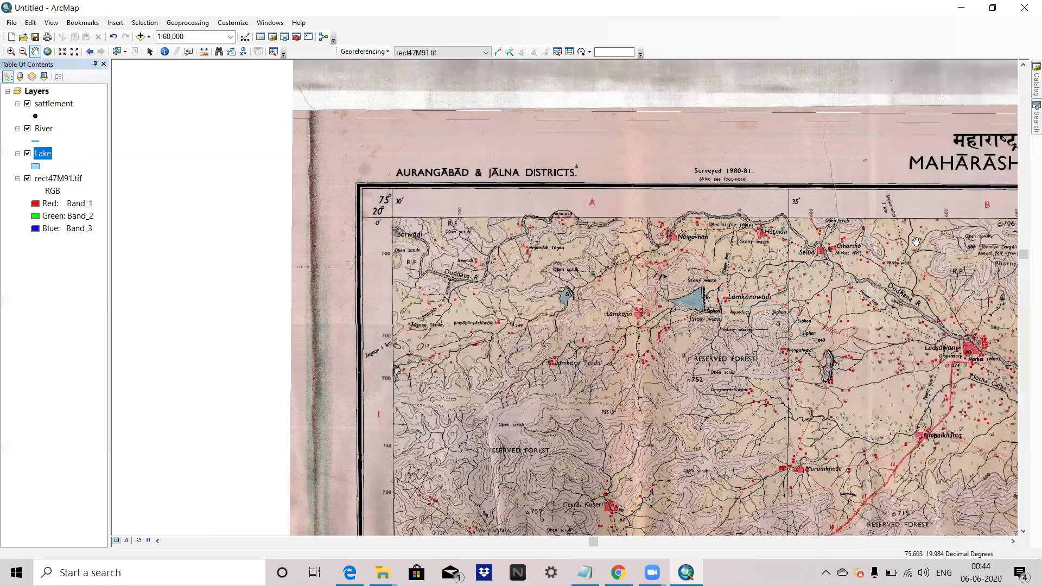
pyautogui.click(1036, 83)
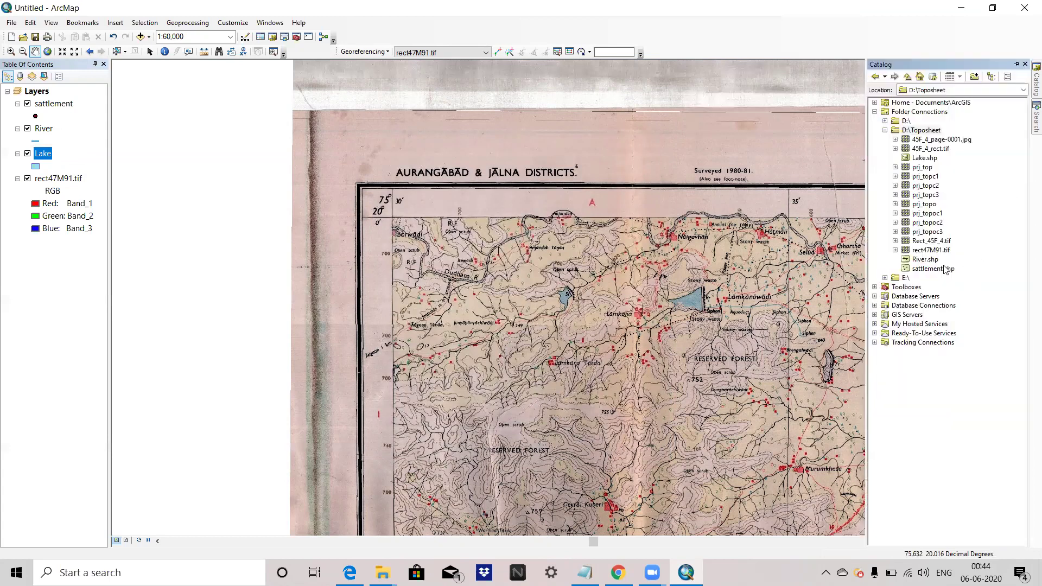
pyautogui.rightClick(921, 132)
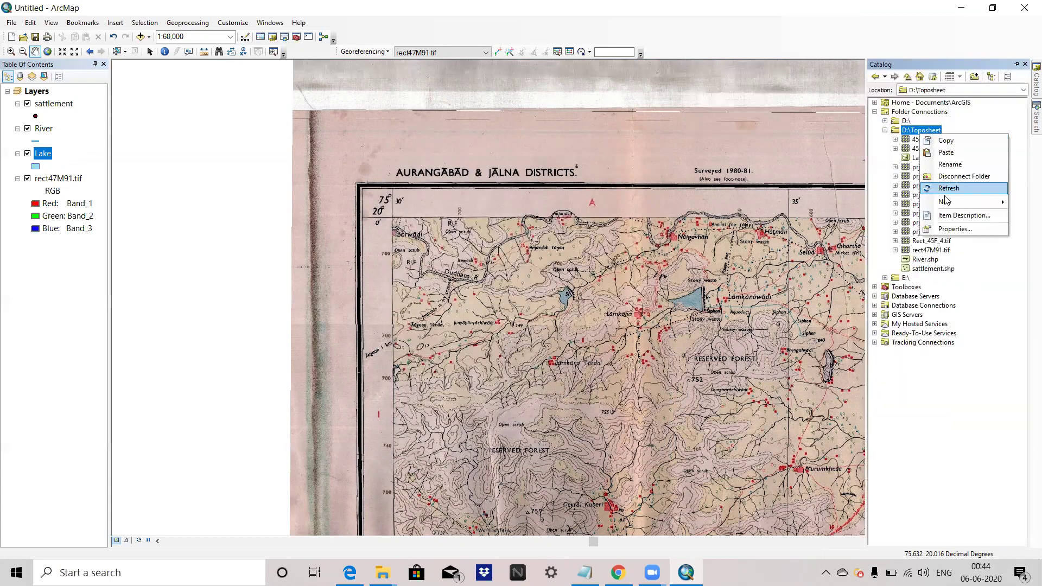
pyautogui.click(947, 196)
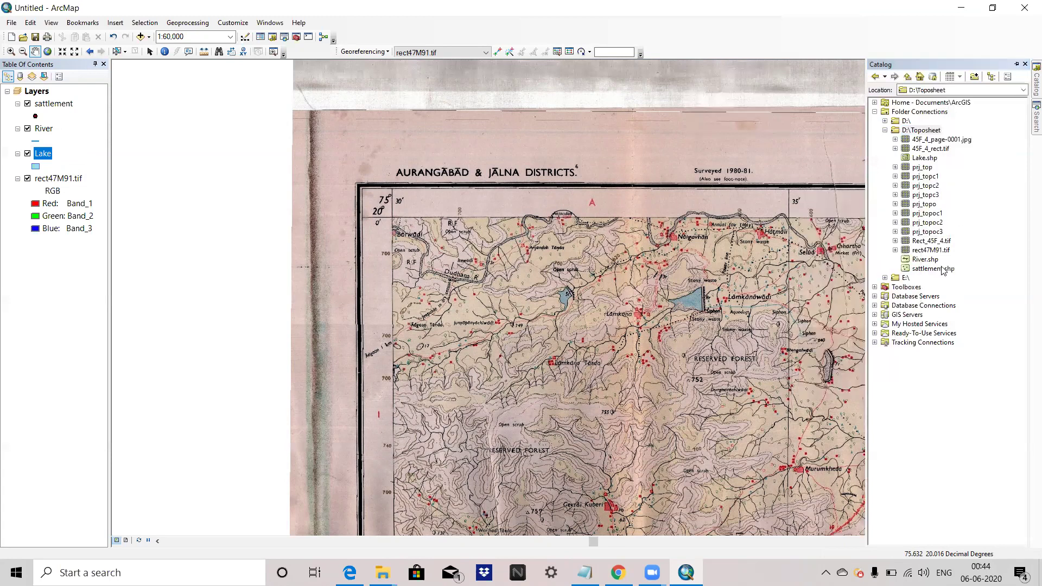
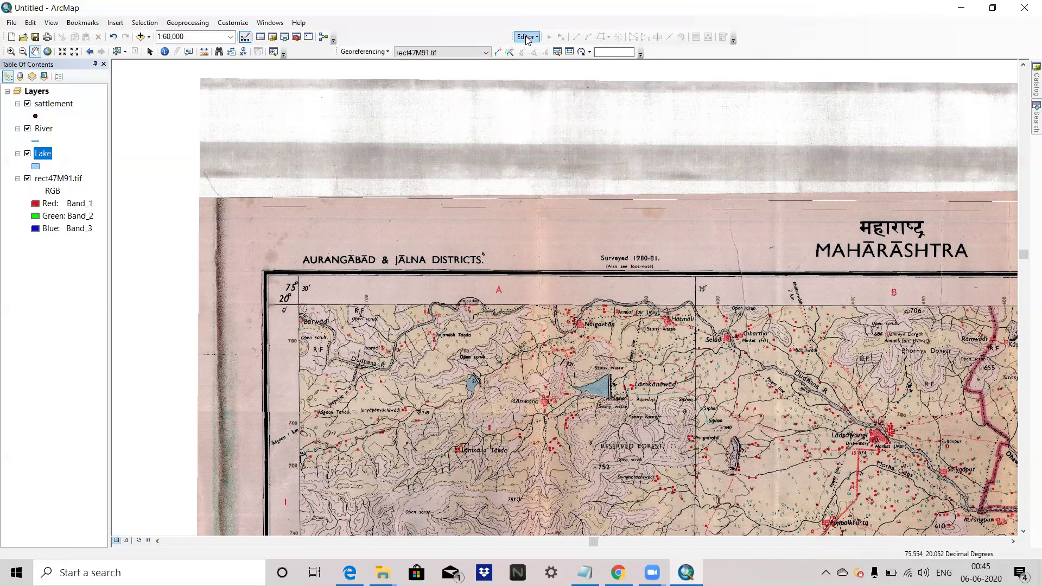
# Step: Start an edit session with the sattlement layer selected and continue despite the spatial reference warnings
pyautogui.click(526, 37)
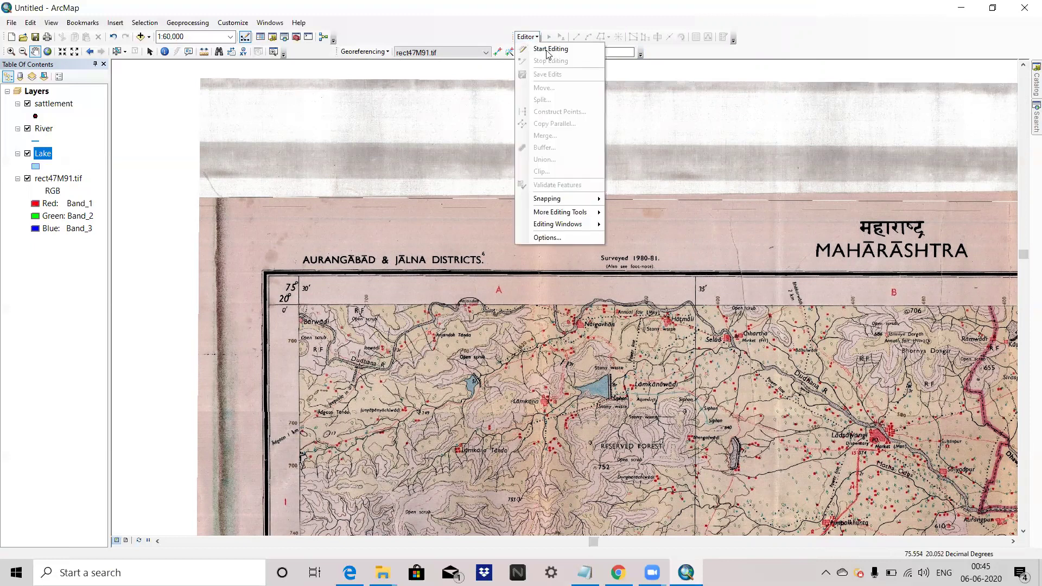
pyautogui.click(549, 49)
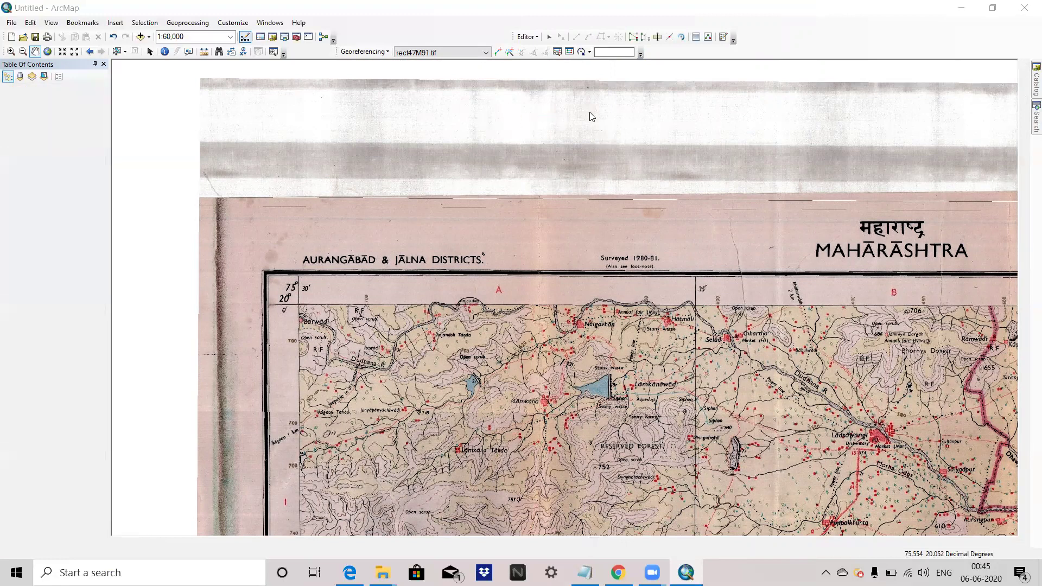
pyautogui.moveTo(468, 132); pyautogui.dragTo(602, 120)
pyautogui.click(566, 197)
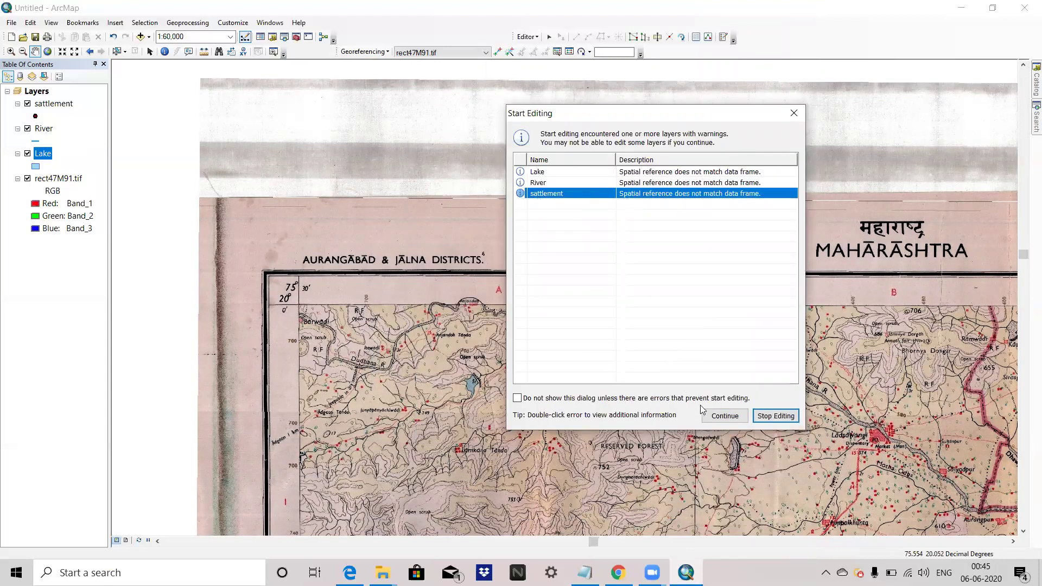
pyautogui.click(724, 416)
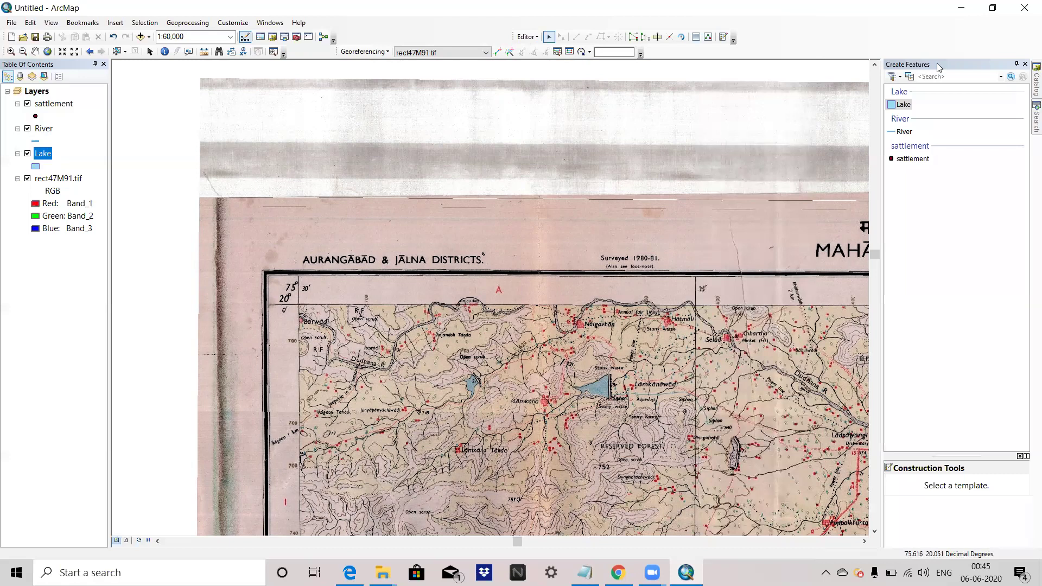
# Step: Undock and close the Create Features window, reopen it and dock it again
pyautogui.moveTo(937, 63); pyautogui.dragTo(908, 68)
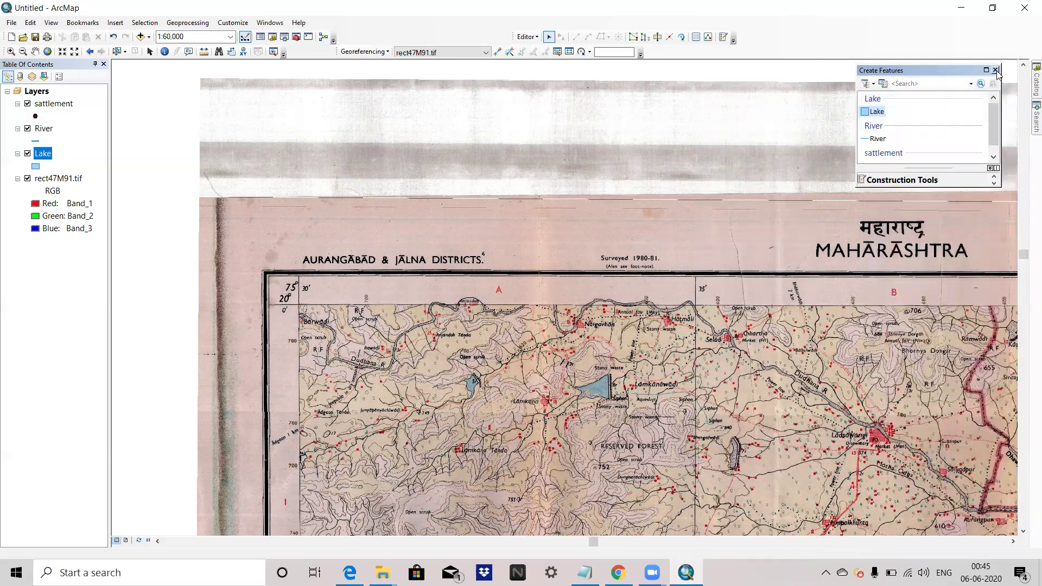
pyautogui.click(996, 70)
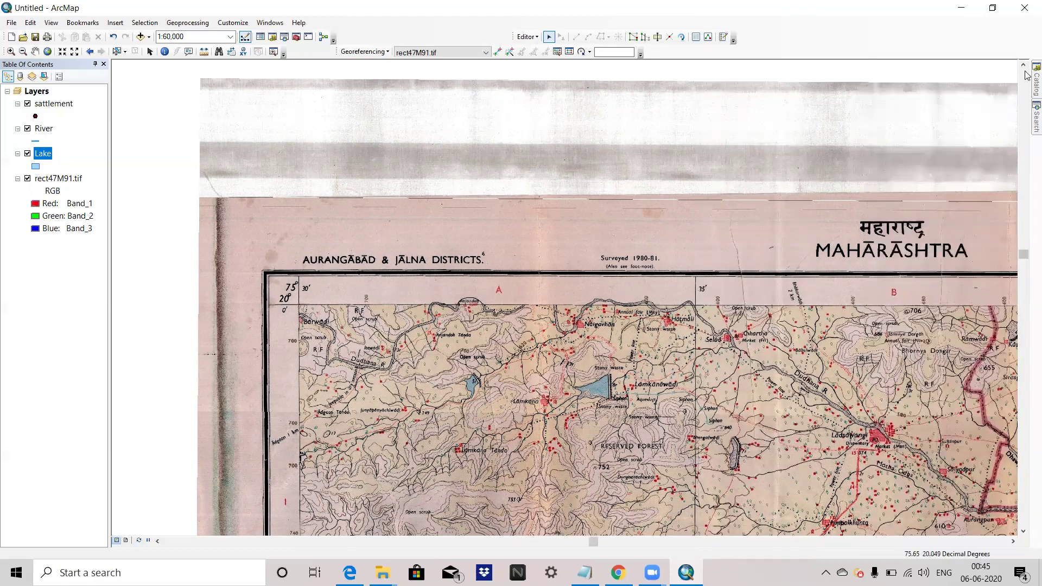
pyautogui.click(723, 37)
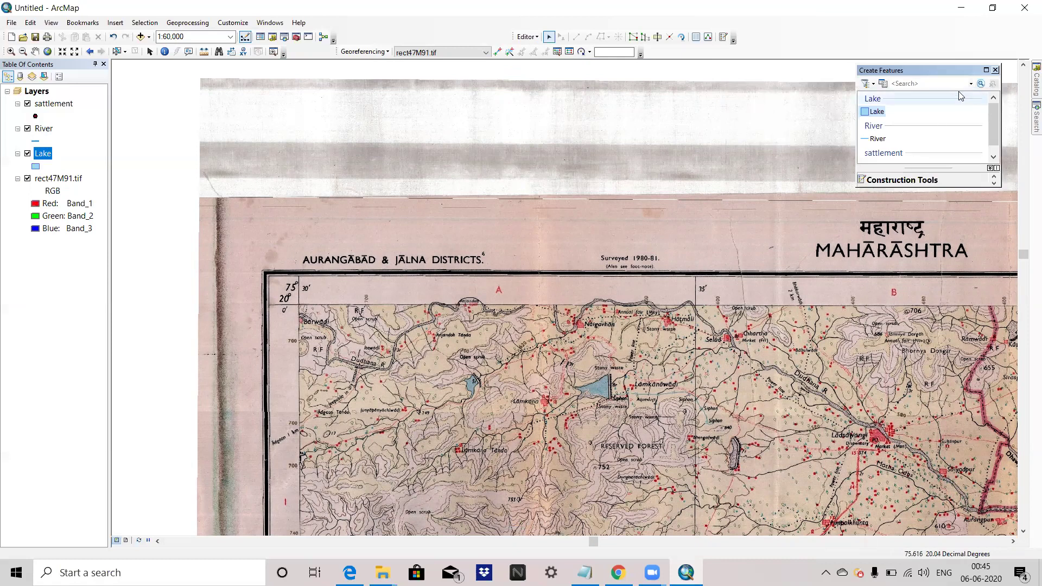
pyautogui.doubleClick(935, 71)
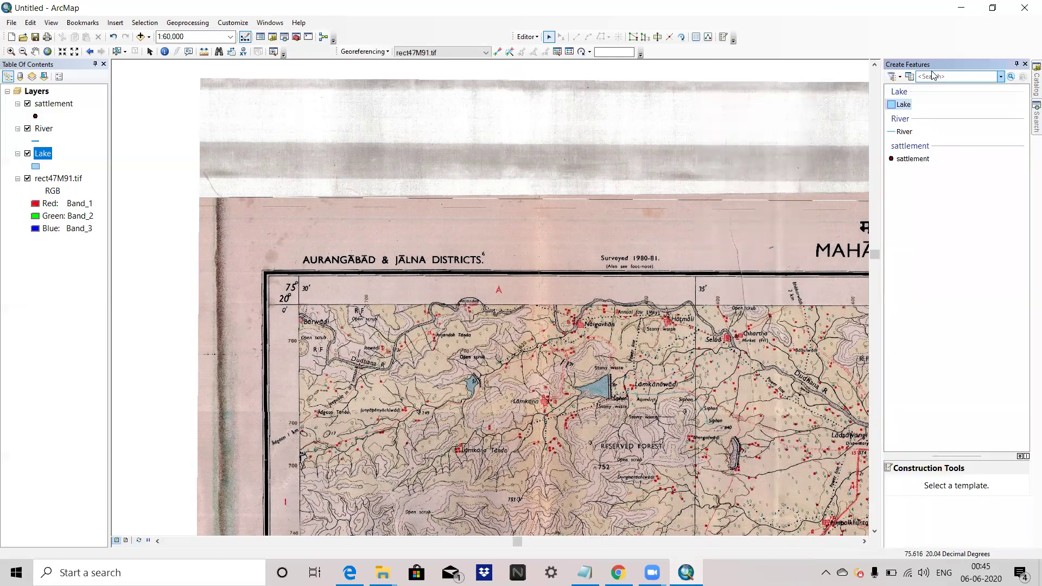
# Step: Place sattlement points just above the Dudhana R label near Itewadi, at Anjandoh Tanda and at Lamkana Tanda
pyautogui.click(914, 159)
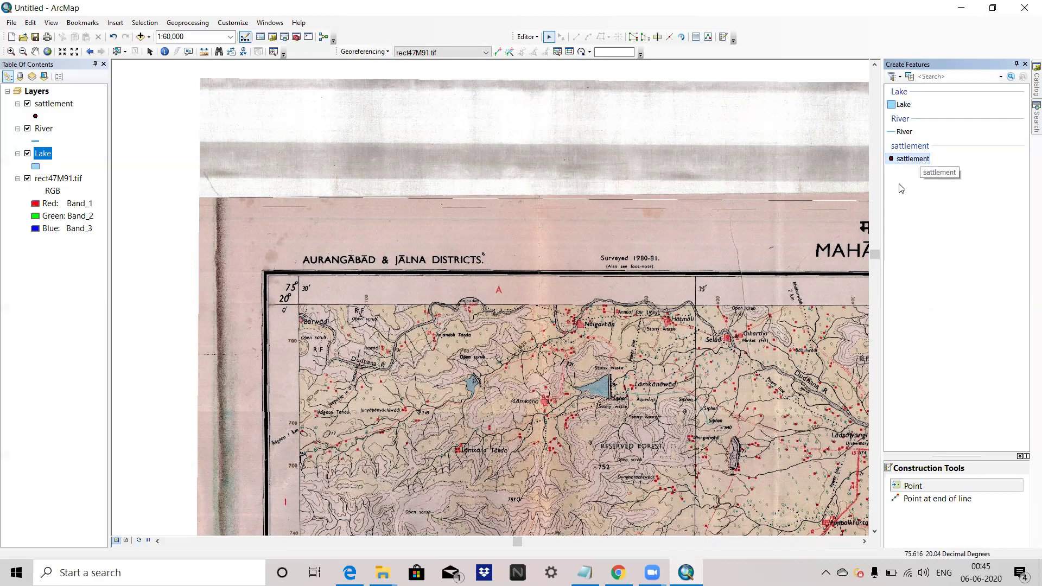
pyautogui.scroll(5, 380, 390)
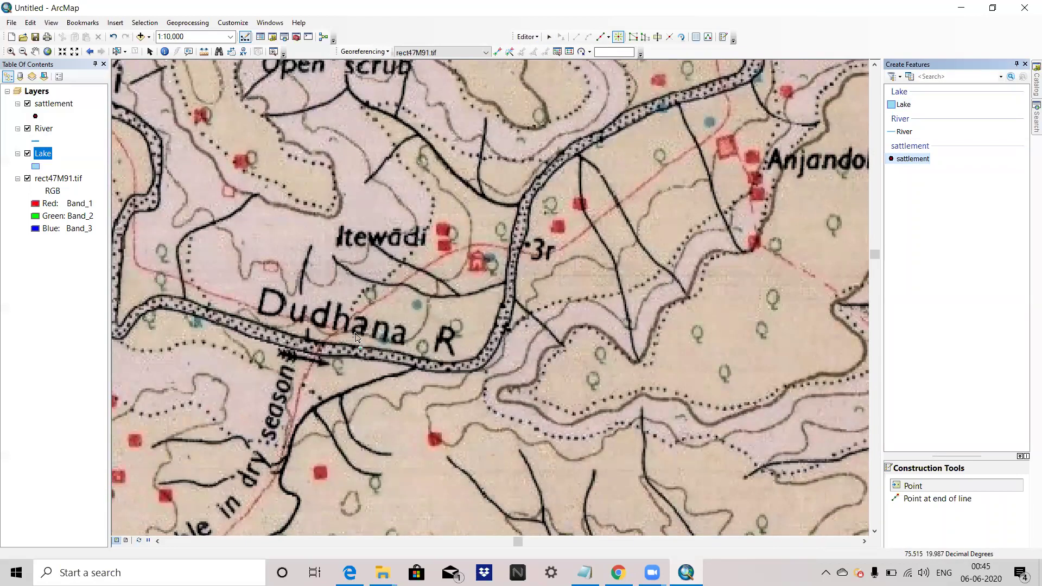
pyautogui.click(355, 306)
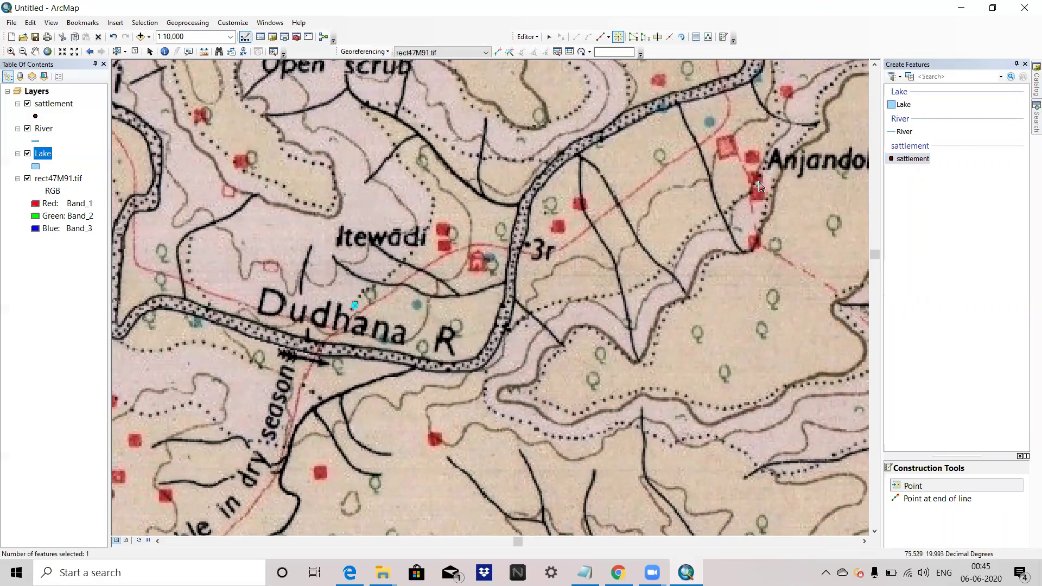
pyautogui.scroll(3, 500, 275)
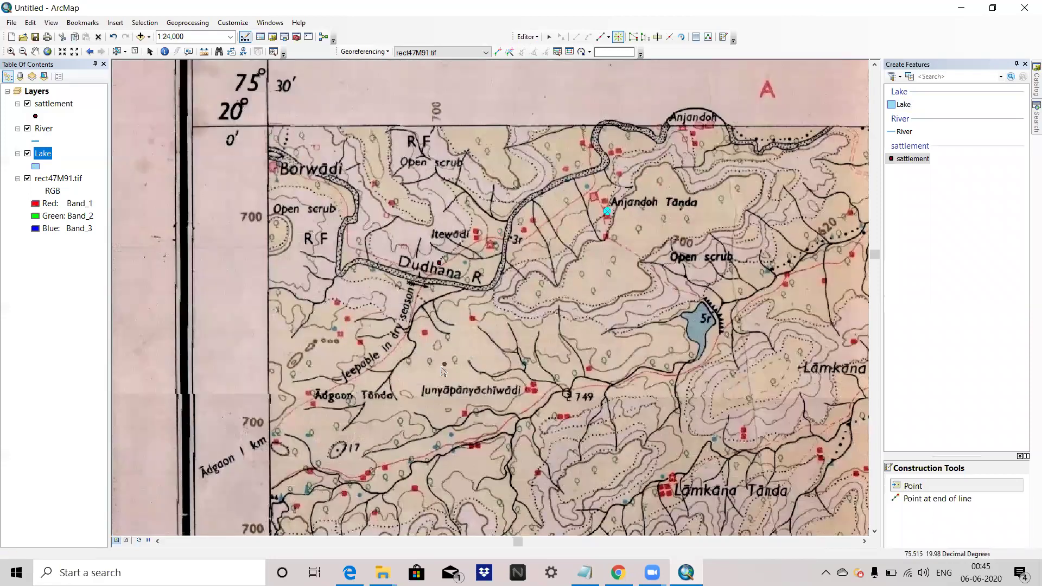
pyautogui.scroll(-2, 624, 462)
pyautogui.scroll(2, 570, 392)
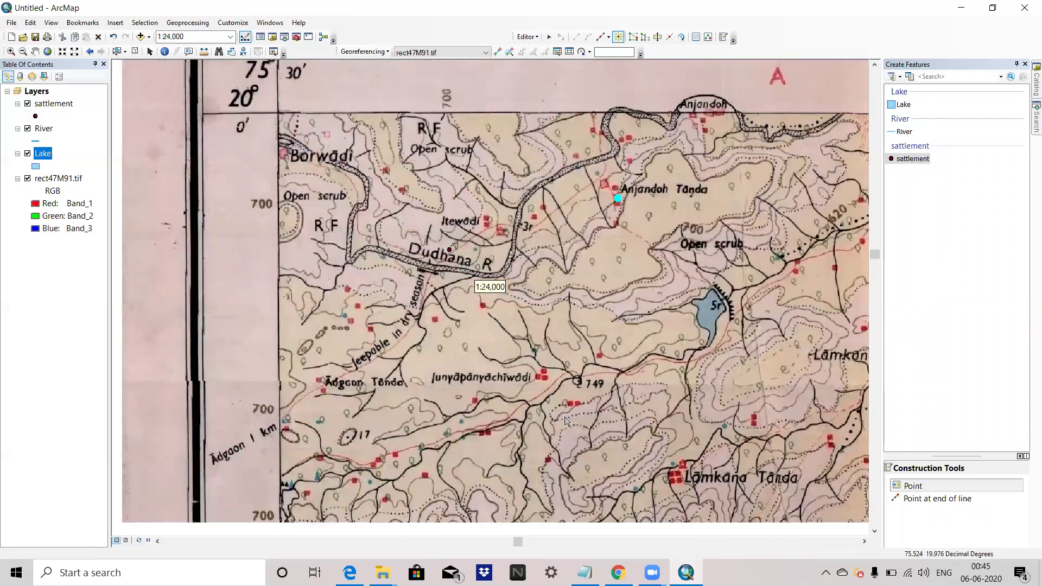
pyautogui.click(673, 478)
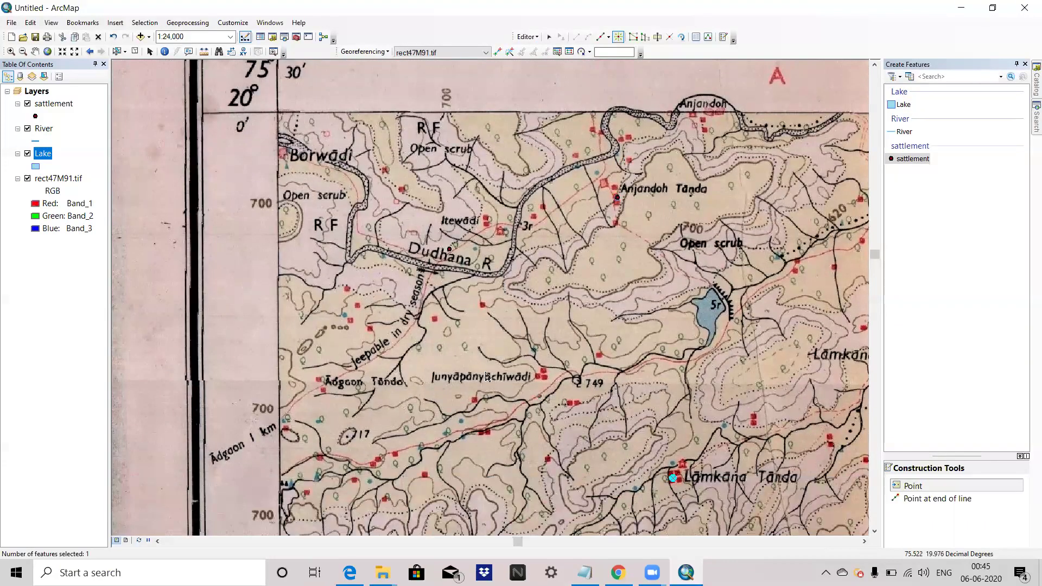
# Step: Add sattlement points at Junyapanyachiwadi, Lamkana and Murumkheda on the toposheet
pyautogui.scroll(-2, 415, 401)
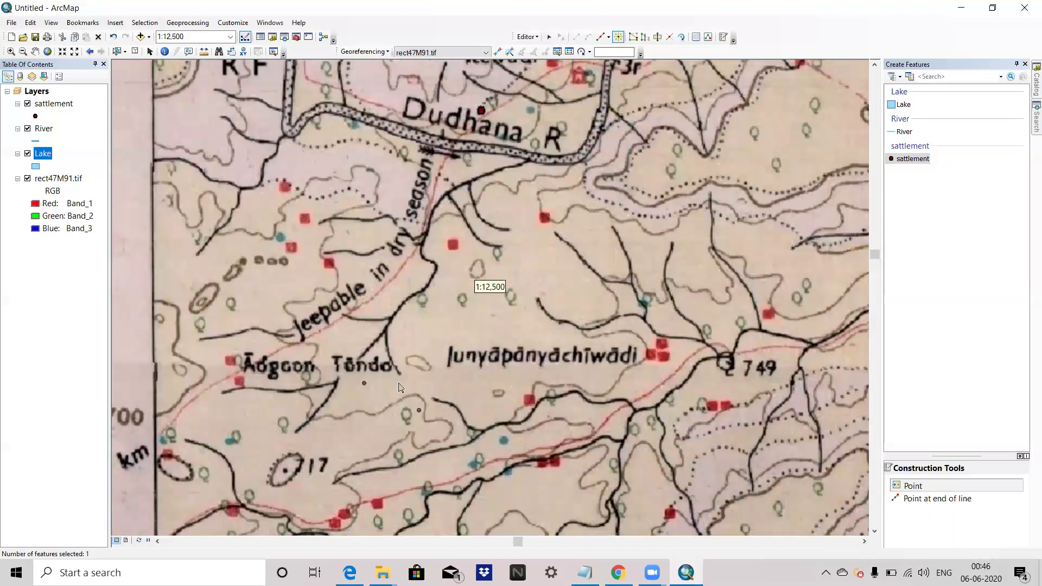
pyautogui.scroll(3, 441, 255)
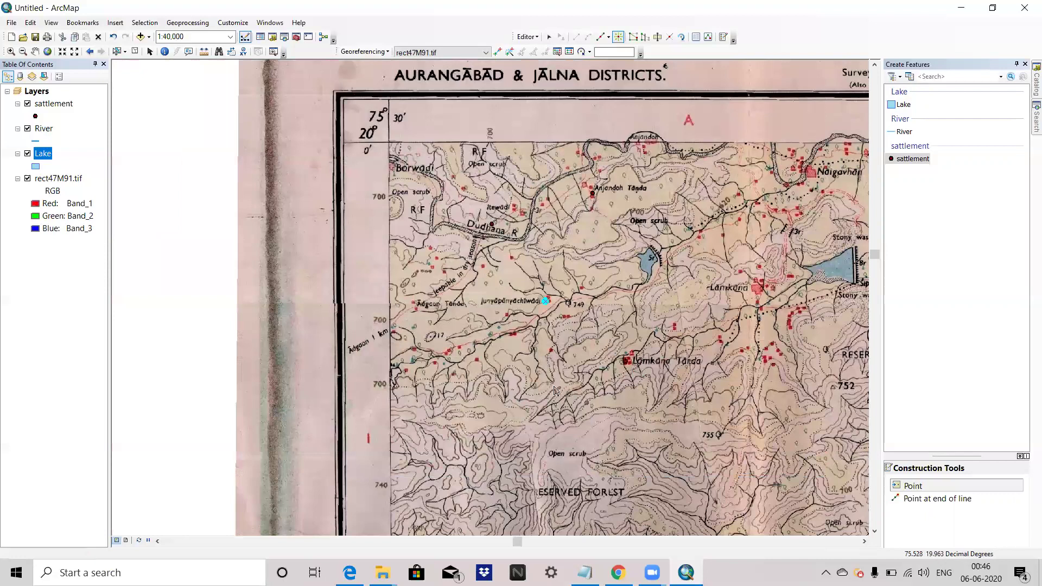
pyautogui.scroll(1, 481, 302)
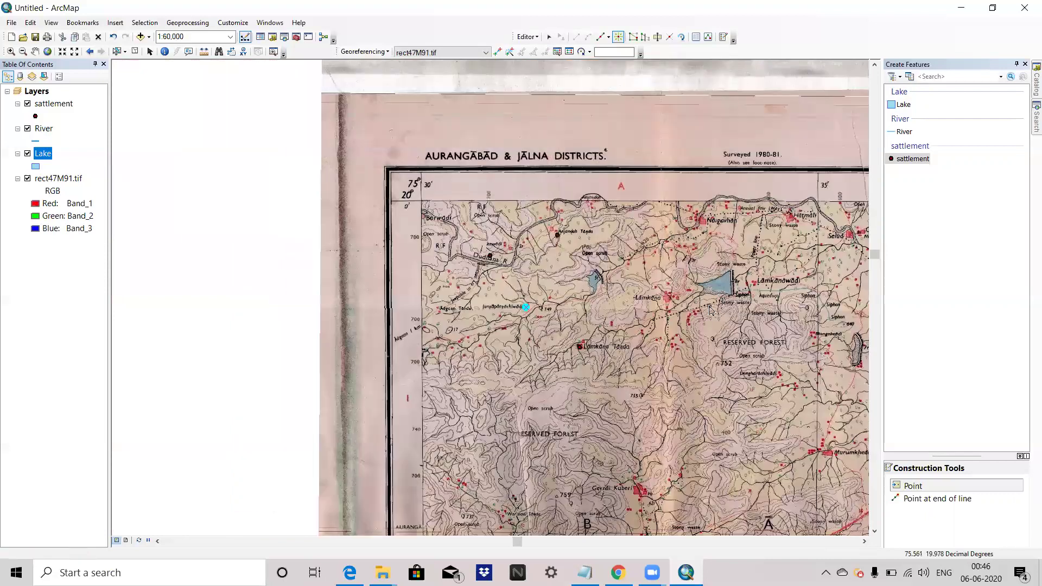
pyautogui.scroll(-2, 711, 309)
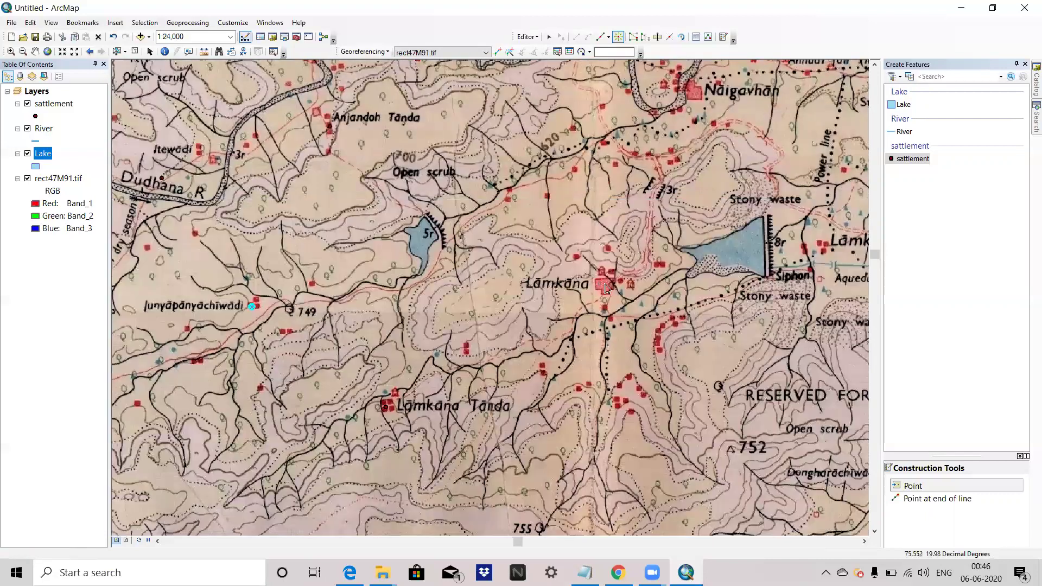
pyautogui.click(602, 283)
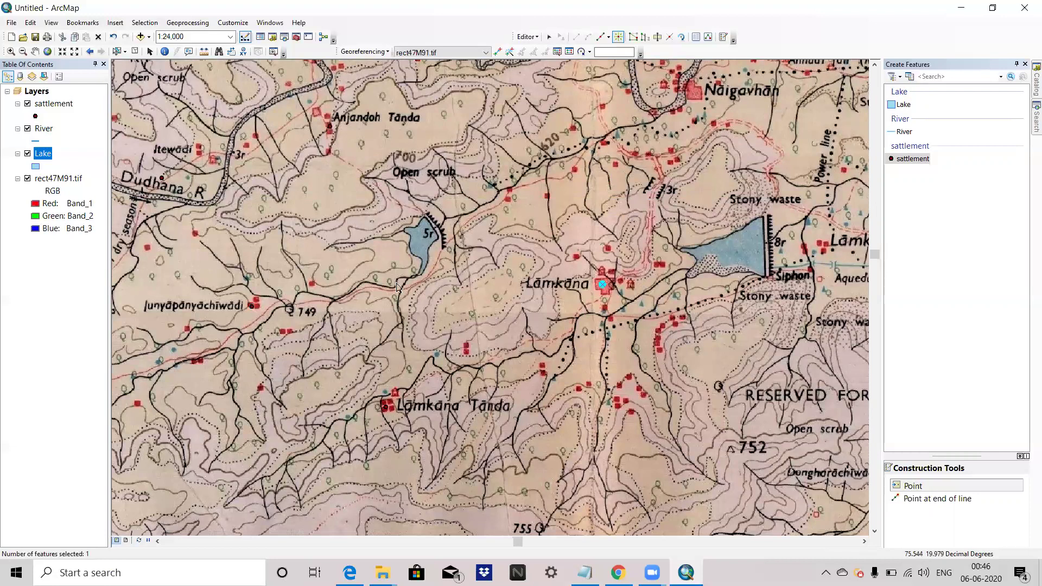
pyautogui.scroll(2, 397, 287)
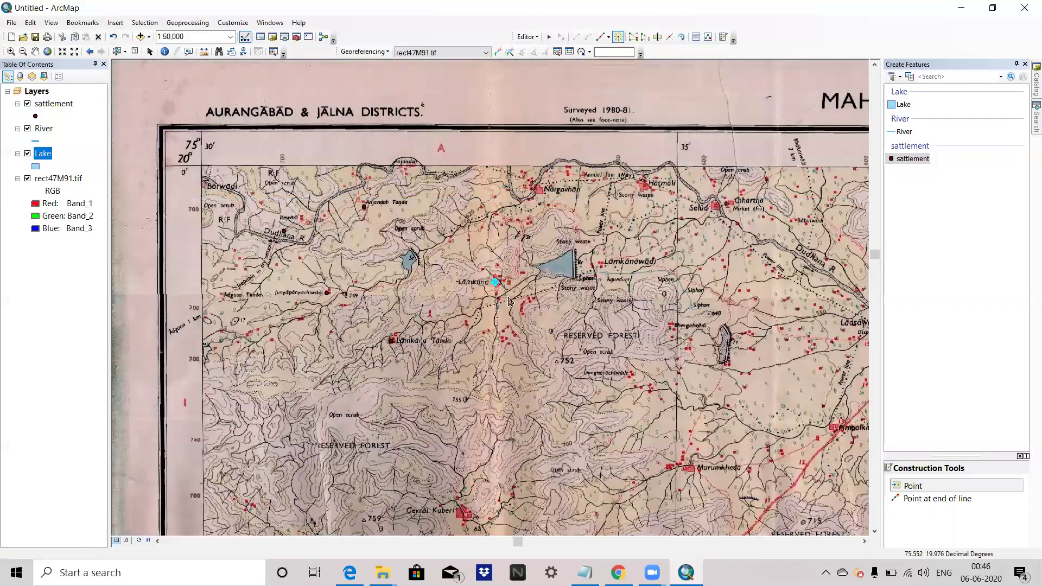
pyautogui.click(689, 472)
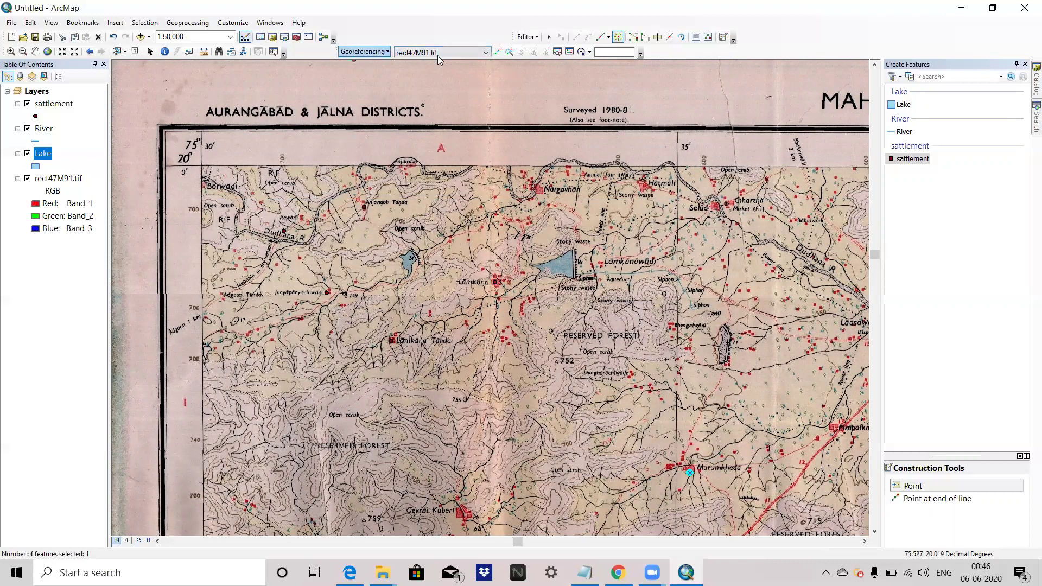
# Step: Save the settlement point edits and stop the edit session
pyautogui.click(532, 37)
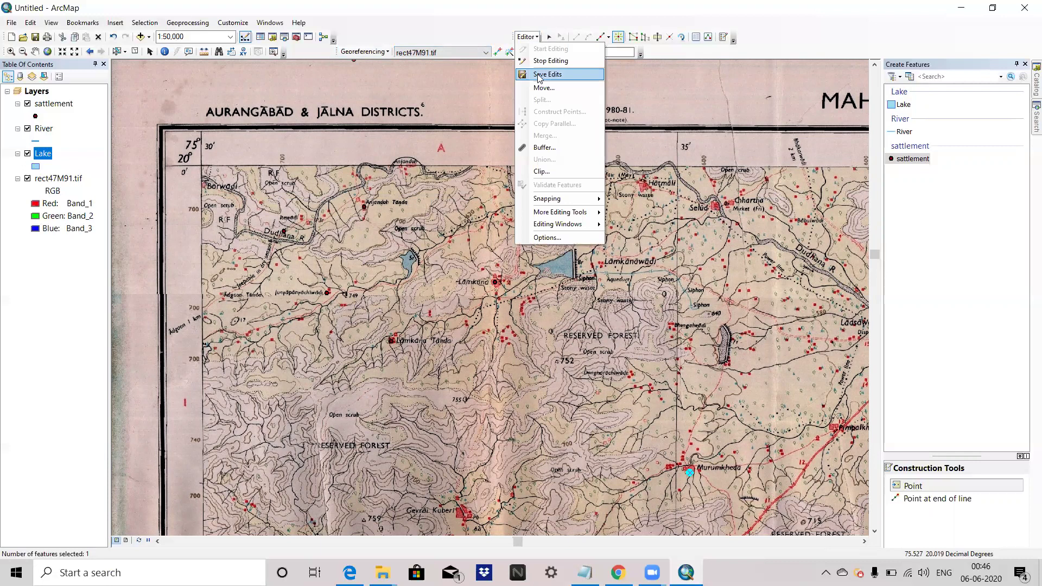
pyautogui.click(540, 75)
pyautogui.click(527, 37)
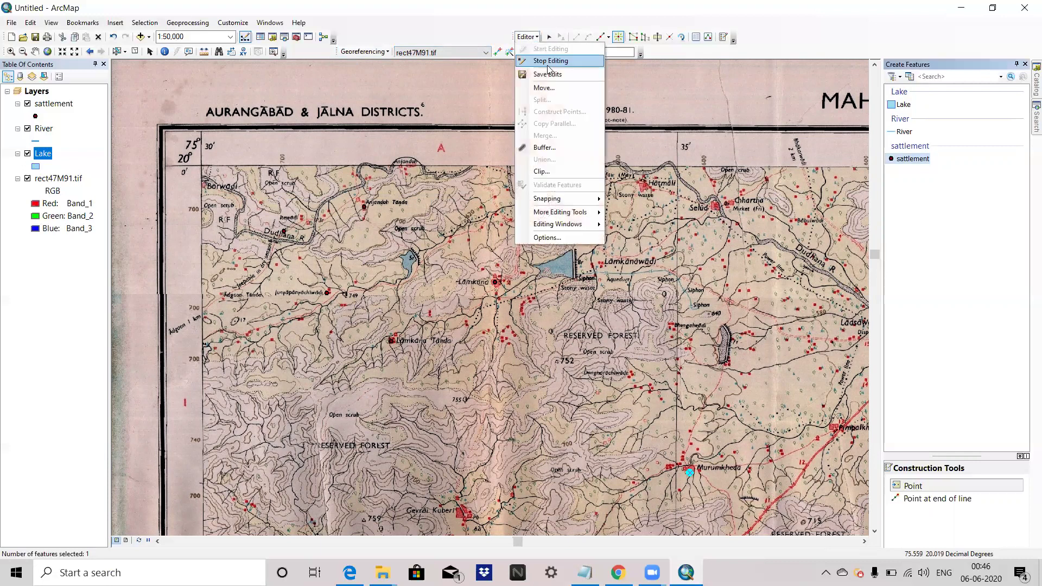
pyautogui.click(549, 61)
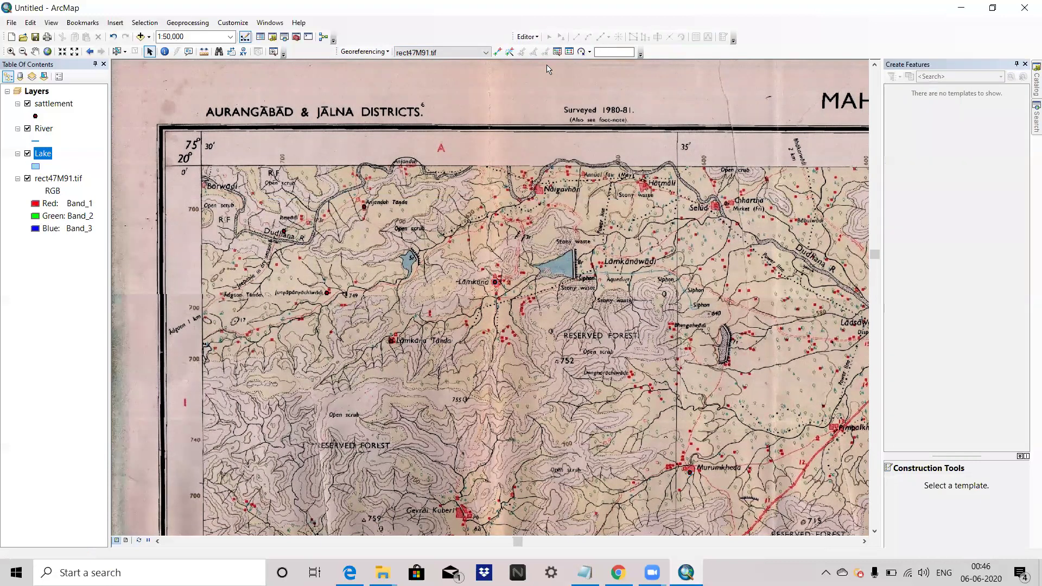
# Step: Start a new edit session with the River layer selected and continue past the spatial reference warnings
pyautogui.click(529, 38)
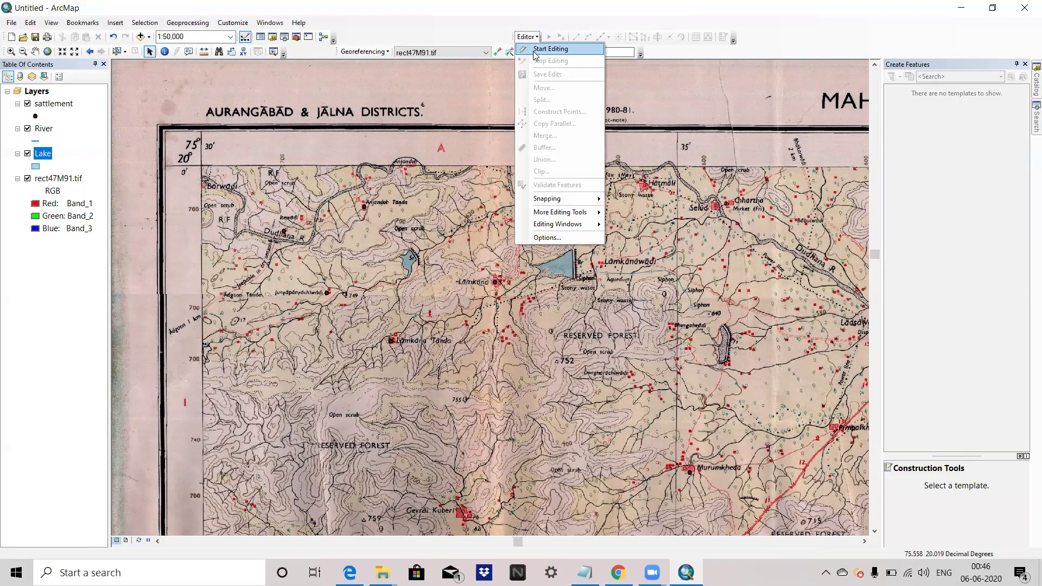
pyautogui.click(535, 51)
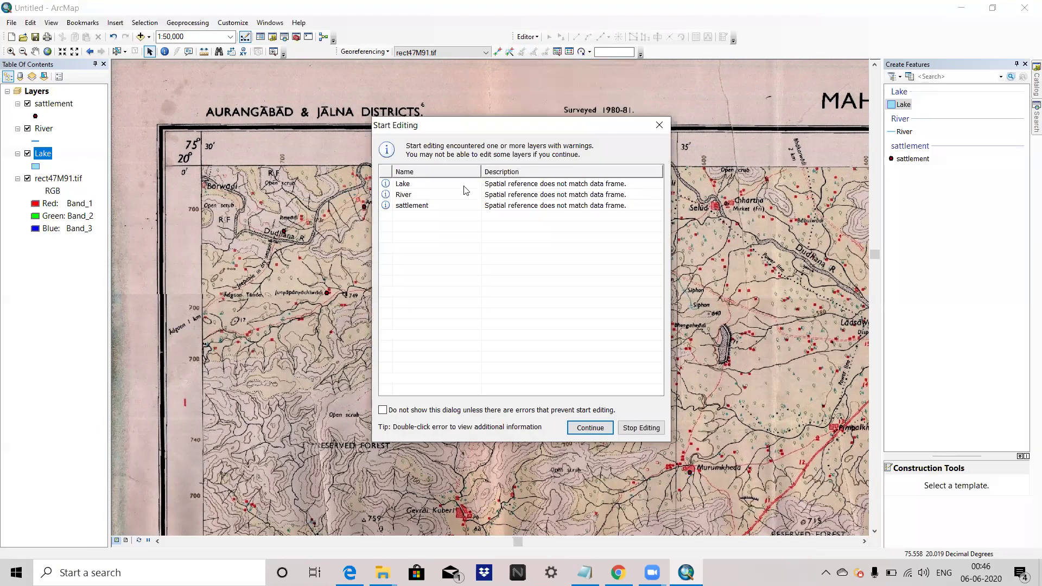
pyautogui.click(405, 195)
pyautogui.click(588, 428)
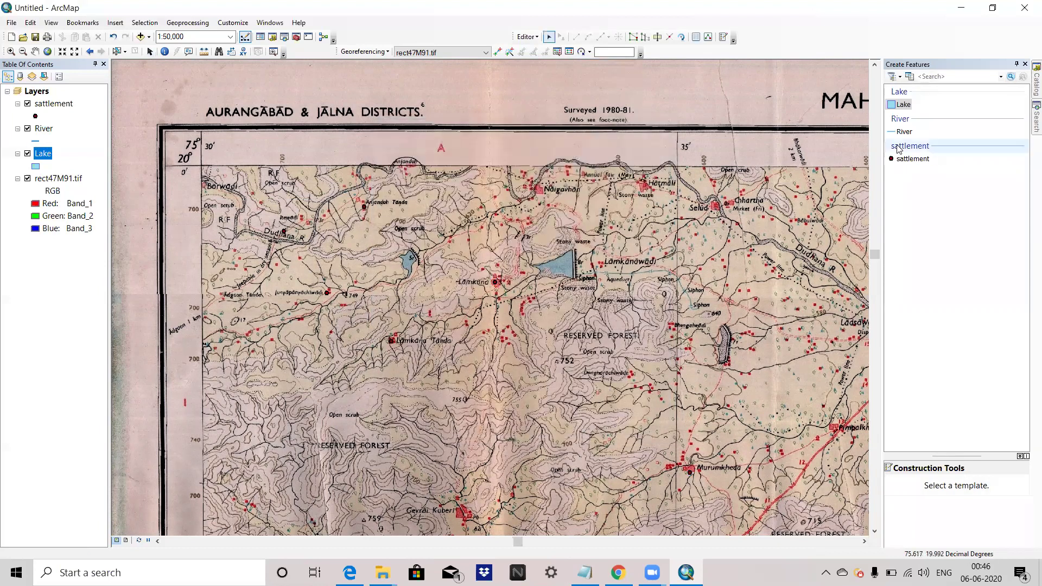
# Step: Digitize the Dudhana River as a River line from Borwadi past Itewadi to the bend northwest of Anjandoh Tanda
pyautogui.click(901, 132)
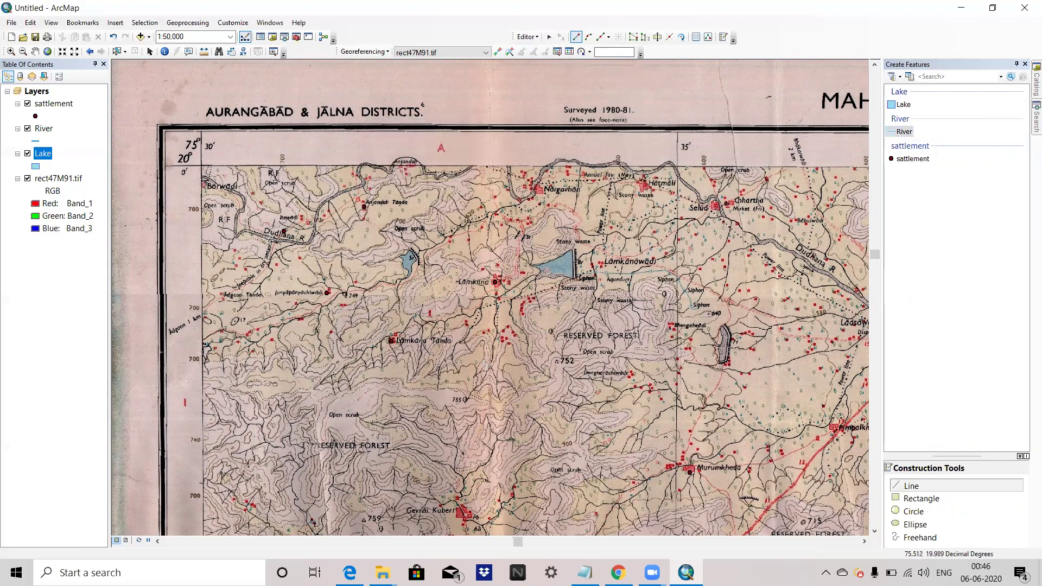
pyautogui.scroll(3, 270, 241)
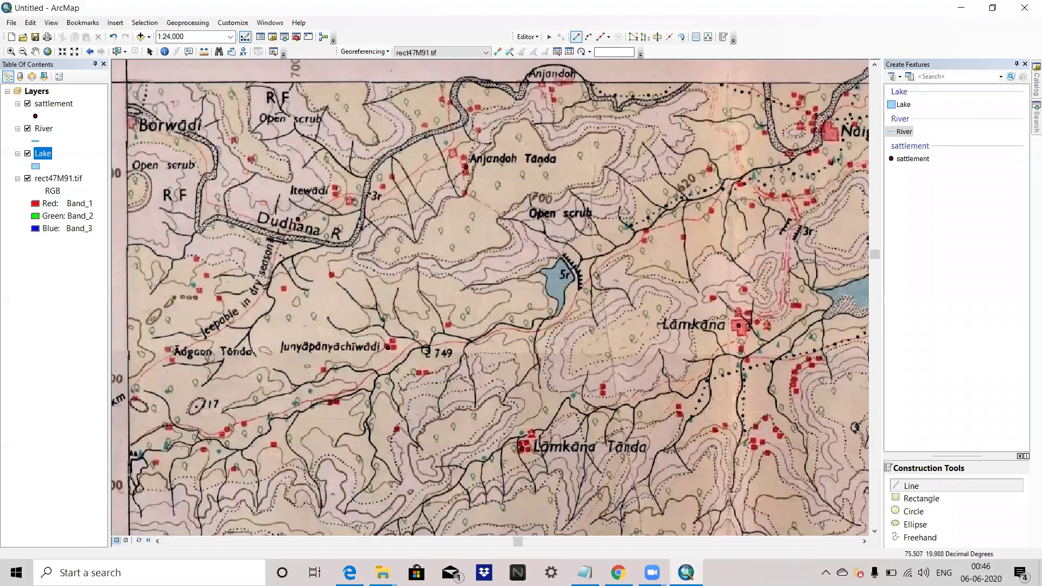
pyautogui.scroll(1, 206, 226)
pyautogui.click(171, 109)
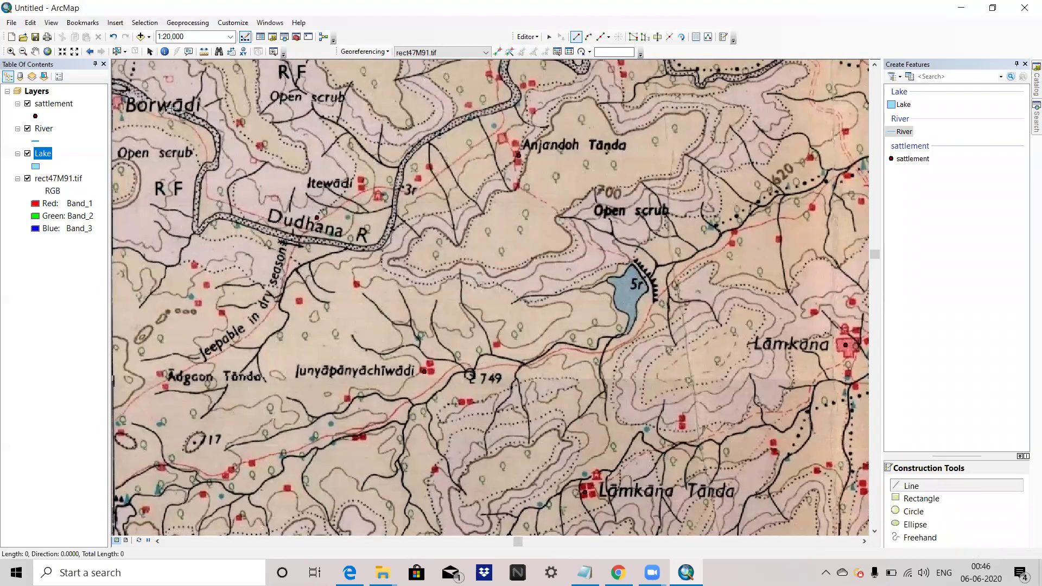
pyautogui.click(197, 120)
pyautogui.click(212, 132)
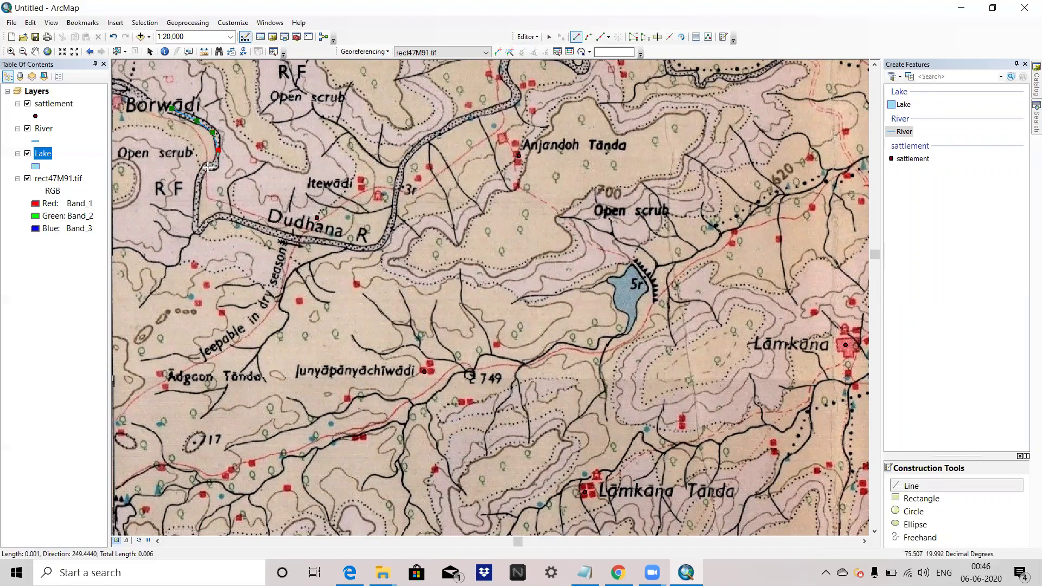
pyautogui.click(202, 182)
pyautogui.click(196, 210)
pyautogui.click(199, 228)
pyautogui.click(216, 221)
pyautogui.click(240, 219)
pyautogui.click(278, 234)
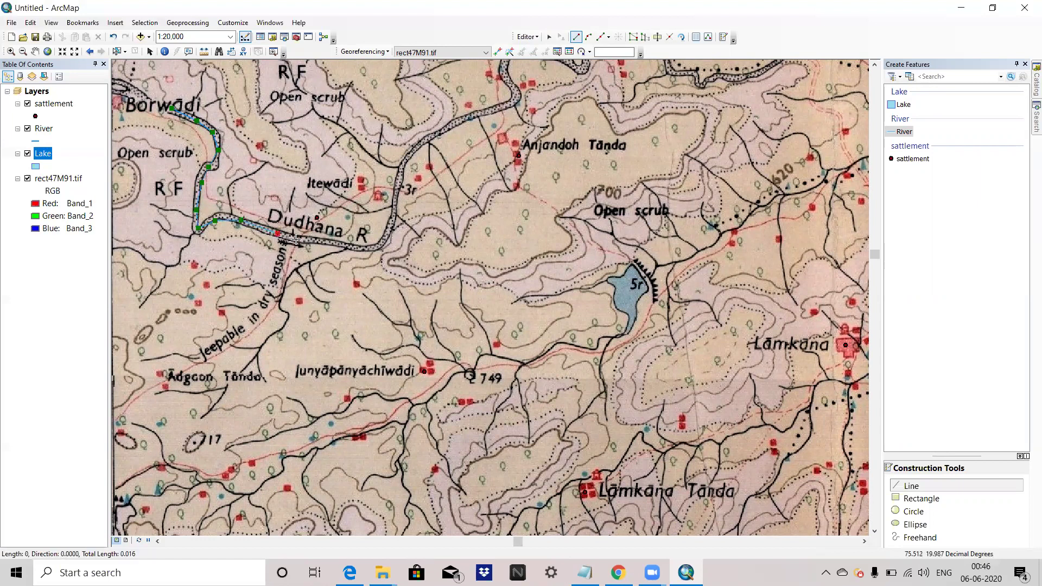
pyautogui.click(314, 242)
pyautogui.click(354, 249)
pyautogui.click(376, 248)
pyautogui.click(390, 229)
pyautogui.click(397, 192)
pyautogui.click(465, 123)
pyautogui.click(510, 103)
pyautogui.click(511, 85)
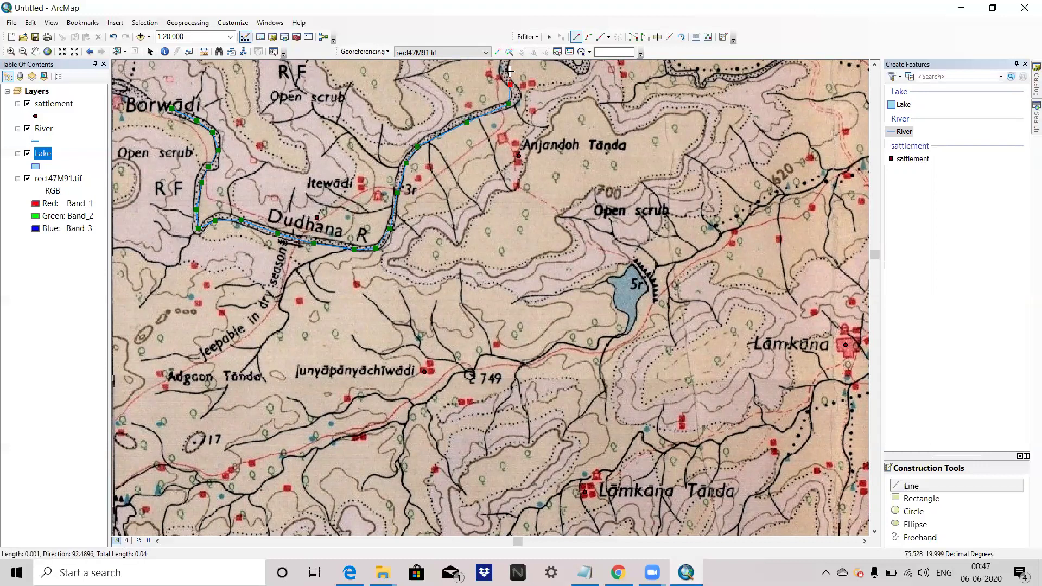
pyautogui.doubleClick(509, 71)
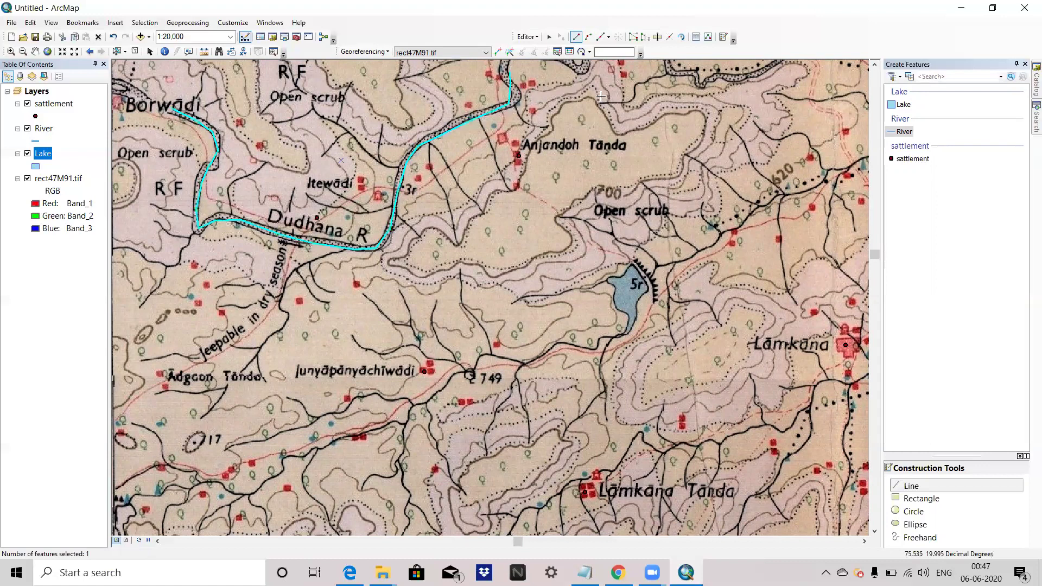
# Step: Save the River line edits and stop the edit session
pyautogui.click(527, 37)
pyautogui.click(536, 53)
pyautogui.click(527, 36)
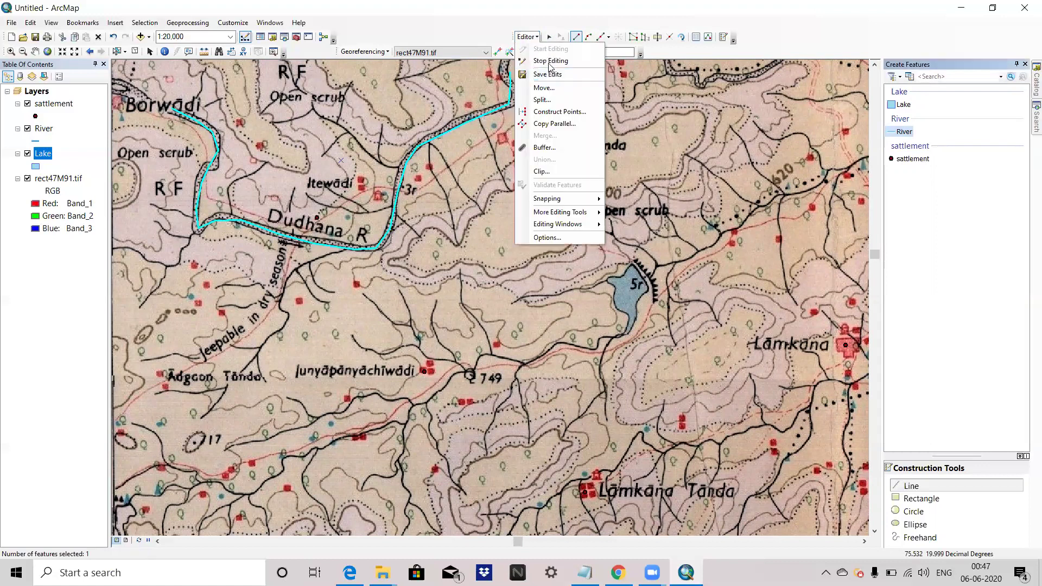
pyautogui.click(548, 67)
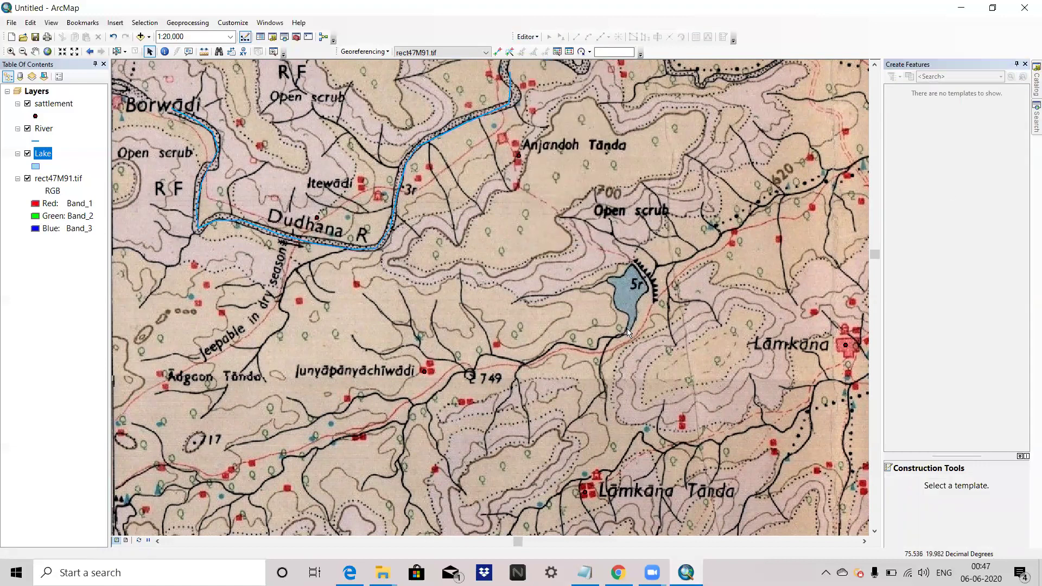
# Step: Start a new edit session, continue past the spatial reference warnings and choose the Lake template for drawing polygons
pyautogui.click(527, 37)
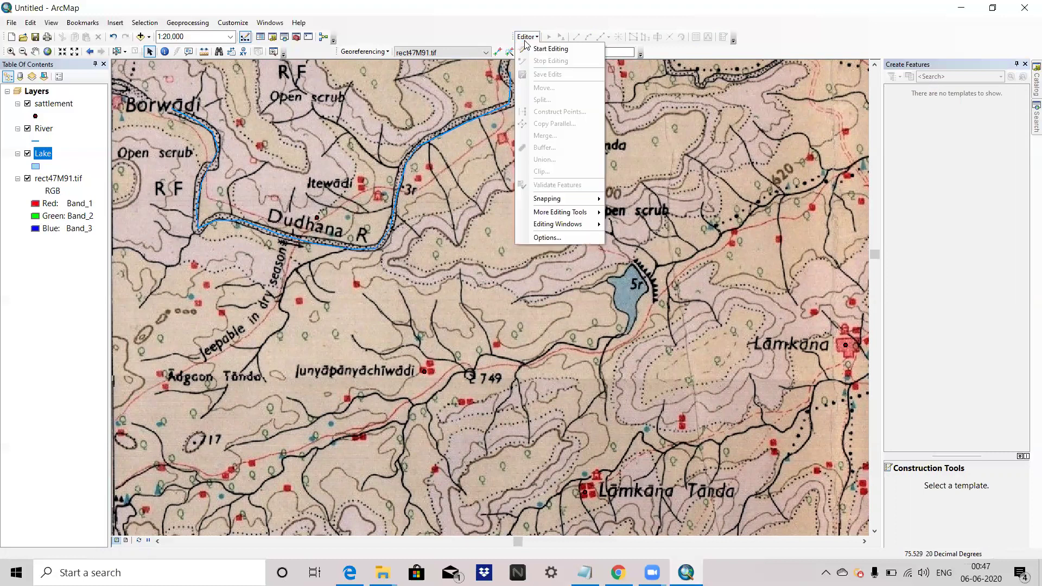
pyautogui.click(540, 50)
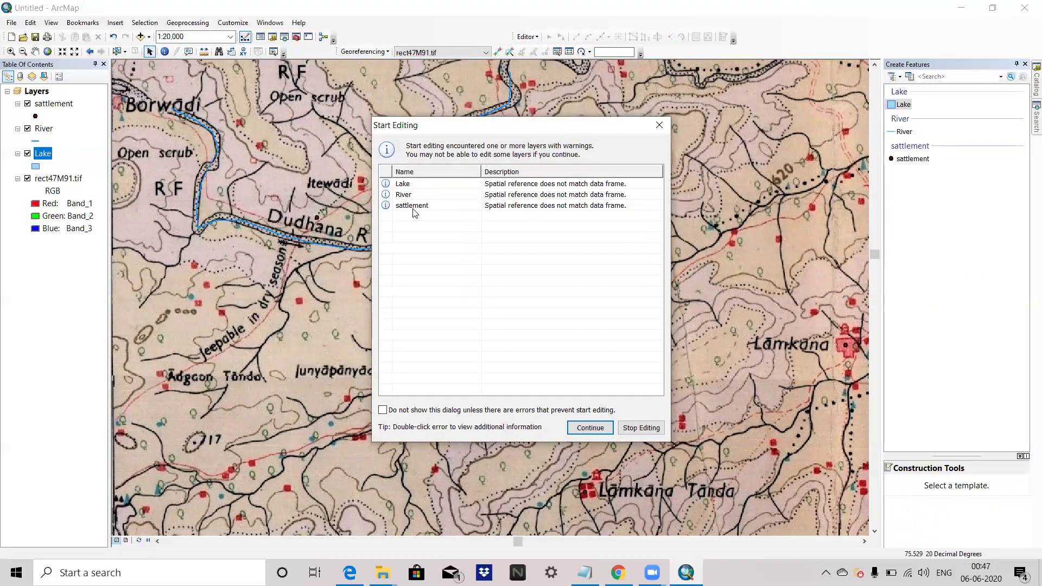
pyautogui.click(554, 324)
pyautogui.click(590, 428)
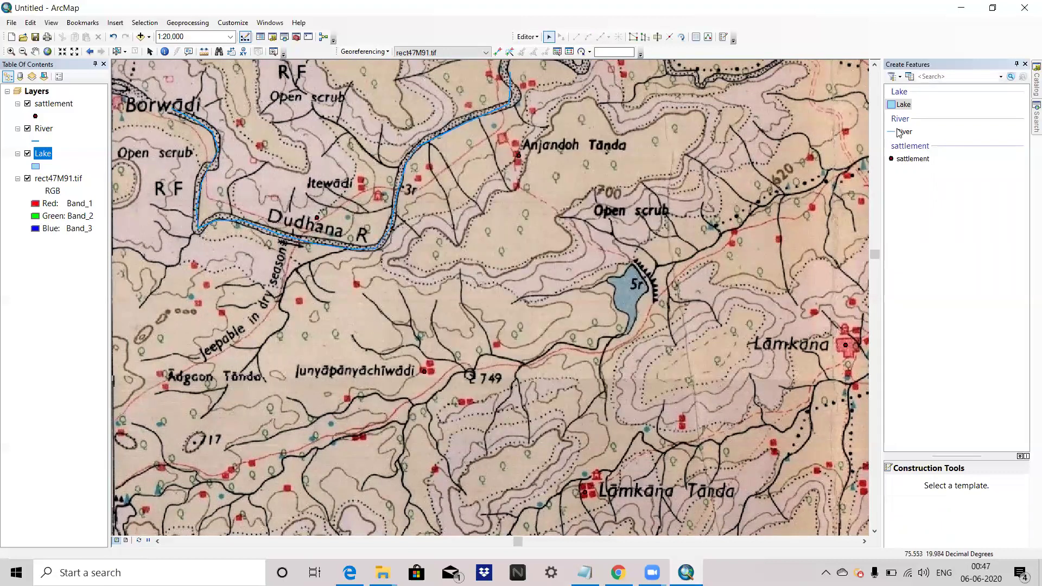
pyautogui.click(896, 106)
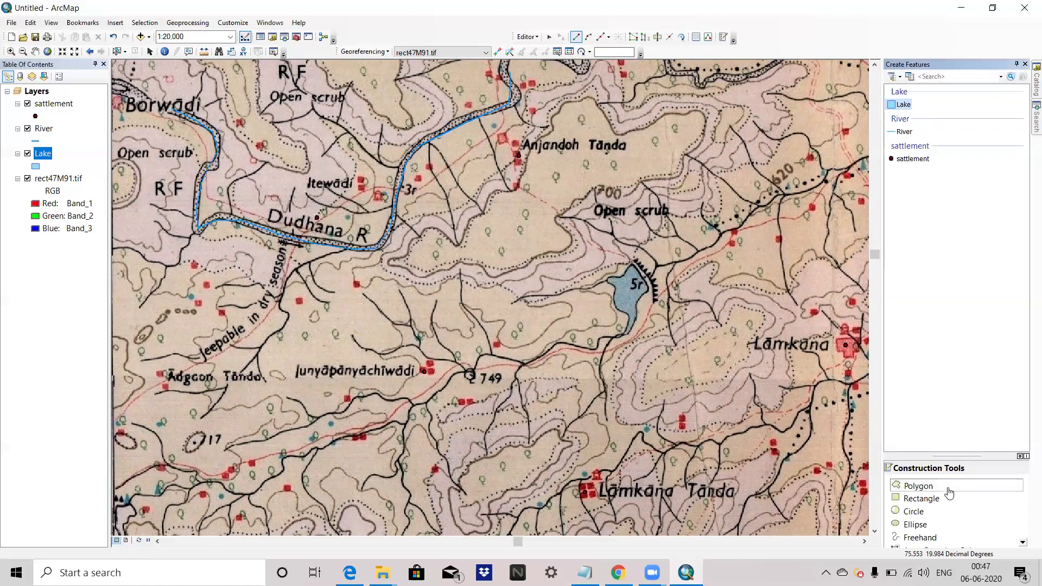
# Step: Digitize the small lake labelled 5r, south of Open scrub, as a Lake polygon along its shoreline
pyautogui.scroll(4, 619, 332)
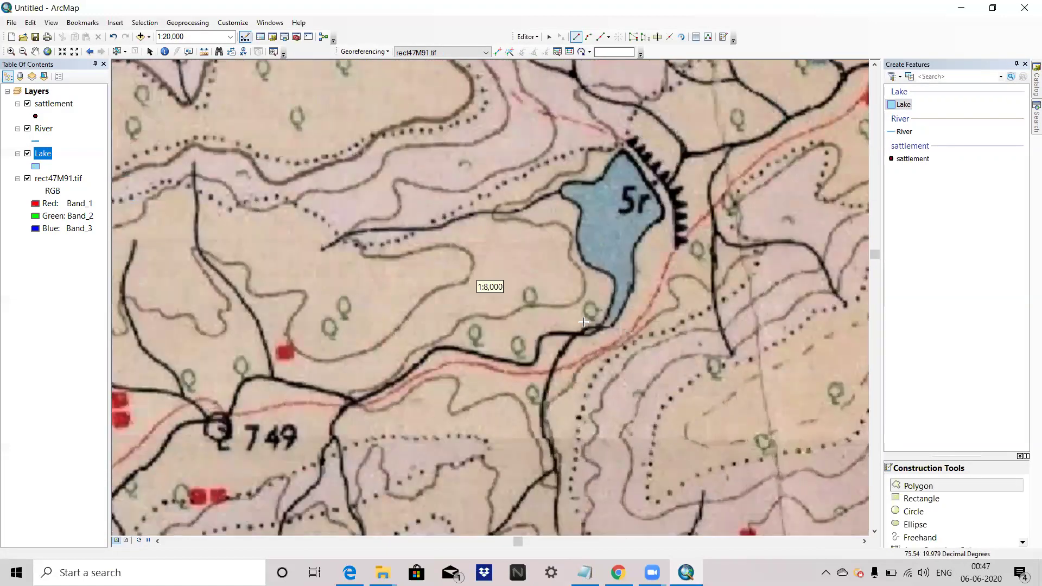
pyautogui.click(592, 326)
pyautogui.click(607, 308)
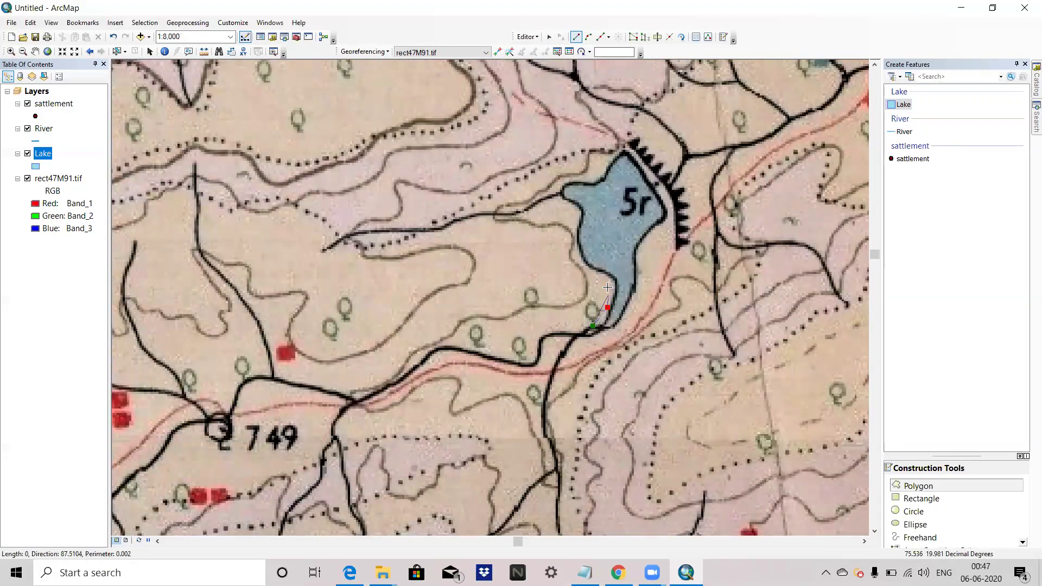
pyautogui.click(616, 285)
pyautogui.click(605, 274)
pyautogui.click(580, 252)
pyautogui.click(580, 227)
pyautogui.click(584, 209)
pyautogui.click(565, 197)
pyautogui.click(567, 188)
pyautogui.click(589, 181)
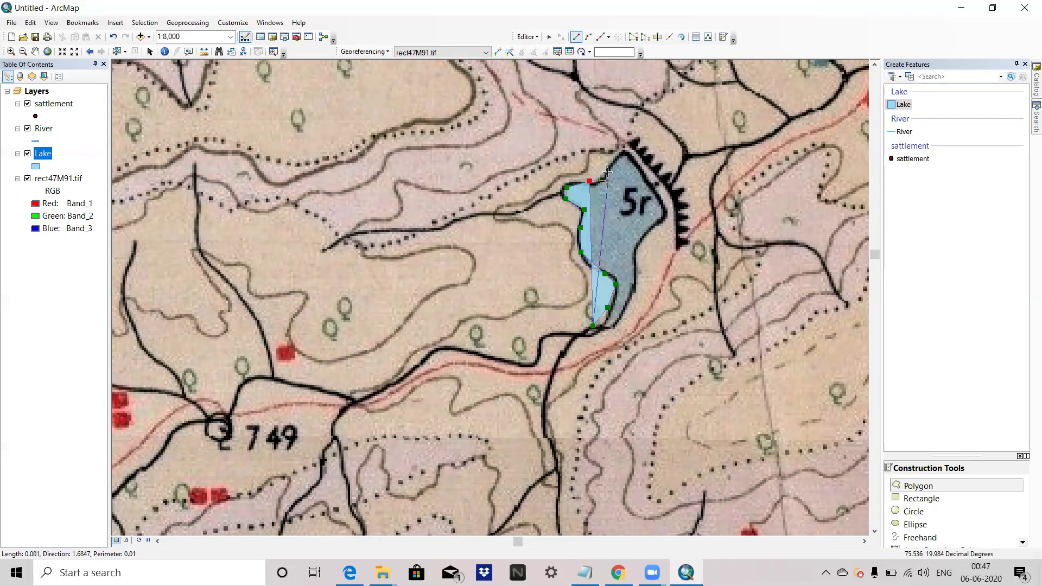
pyautogui.click(612, 170)
pyautogui.click(627, 147)
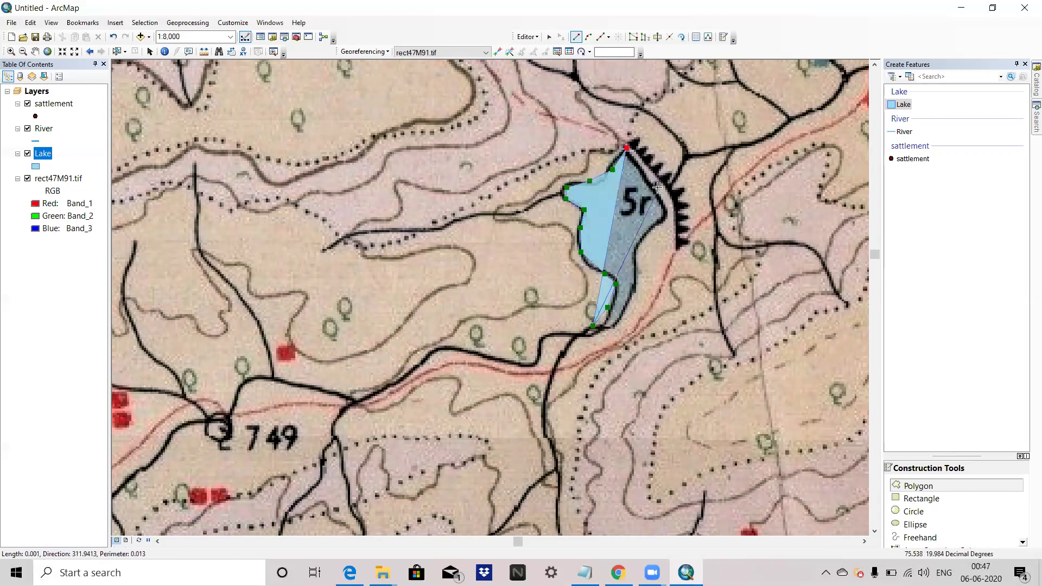
pyautogui.click(658, 187)
pyautogui.click(668, 215)
pyautogui.click(646, 237)
pyautogui.click(639, 261)
pyautogui.click(638, 292)
pyautogui.click(627, 321)
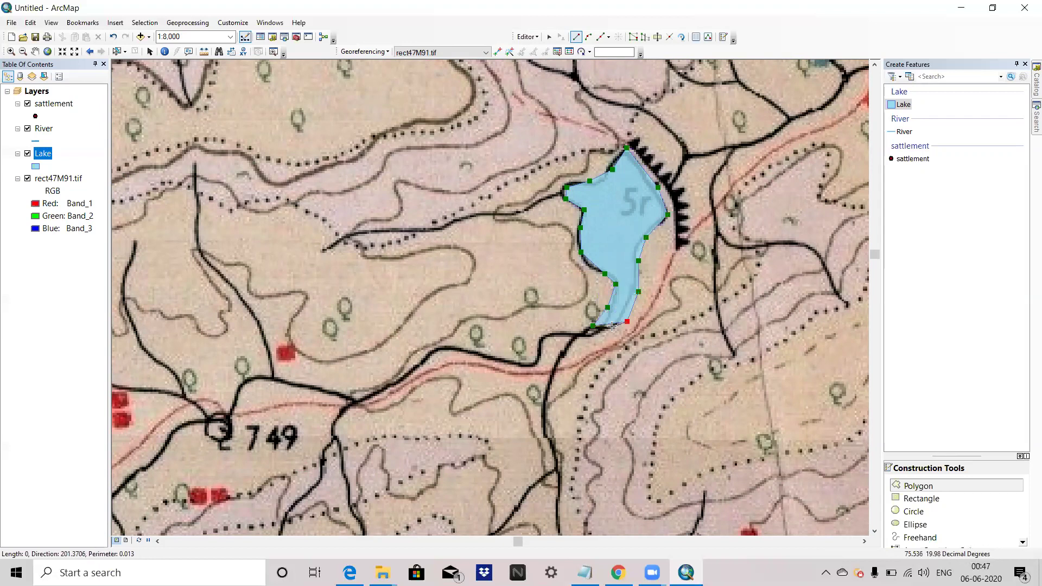
pyautogui.doubleClick(613, 326)
# Step: Digitize the triangular lake labelled 8r, between Lamkana and Lamkanawadi, as a Lake polygon including its dotted southern margin
pyautogui.scroll(4, 532, 296)
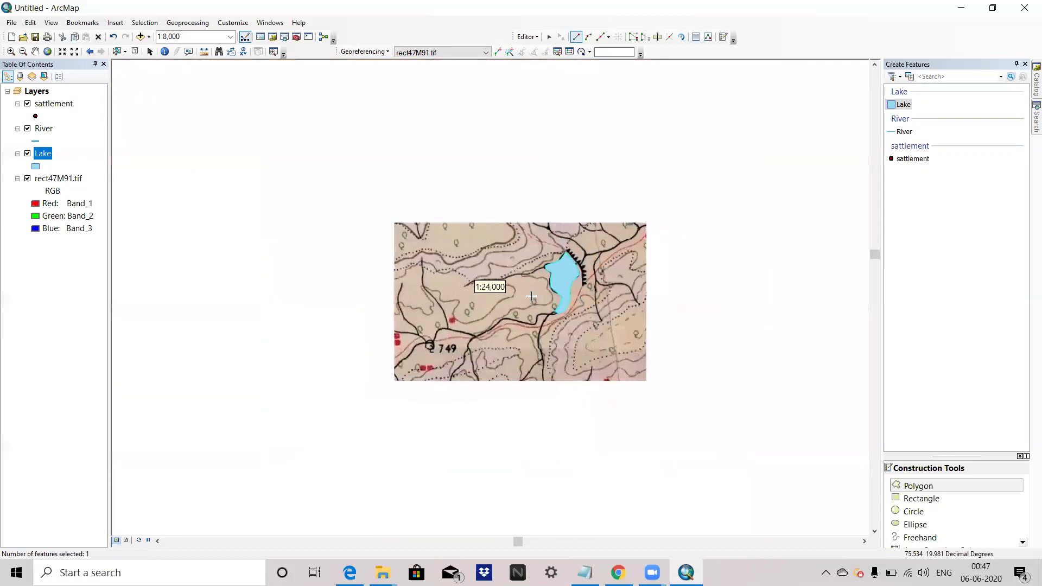
pyautogui.scroll(2, 382, 270)
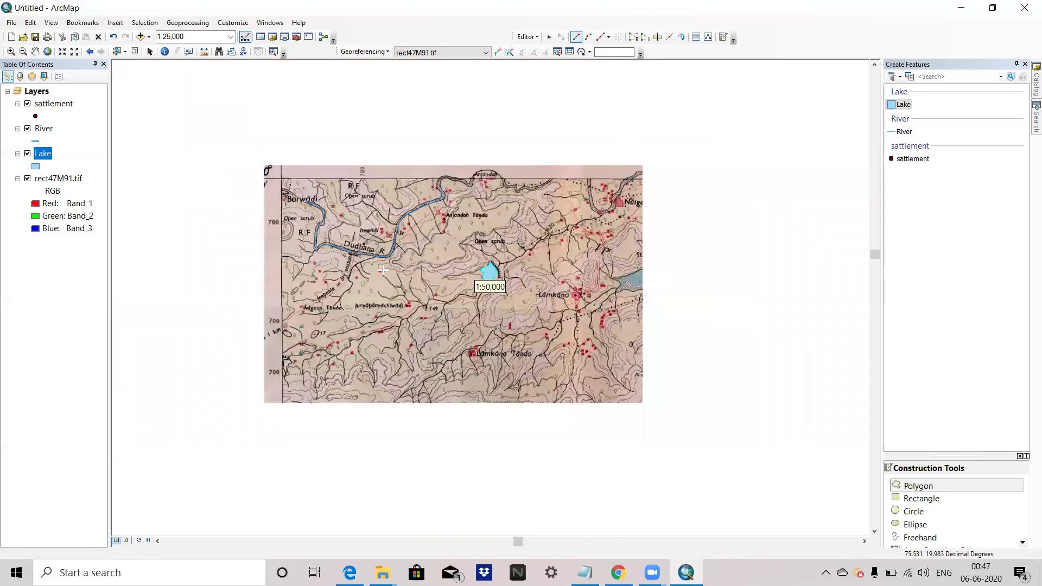
pyautogui.scroll(-5, 601, 281)
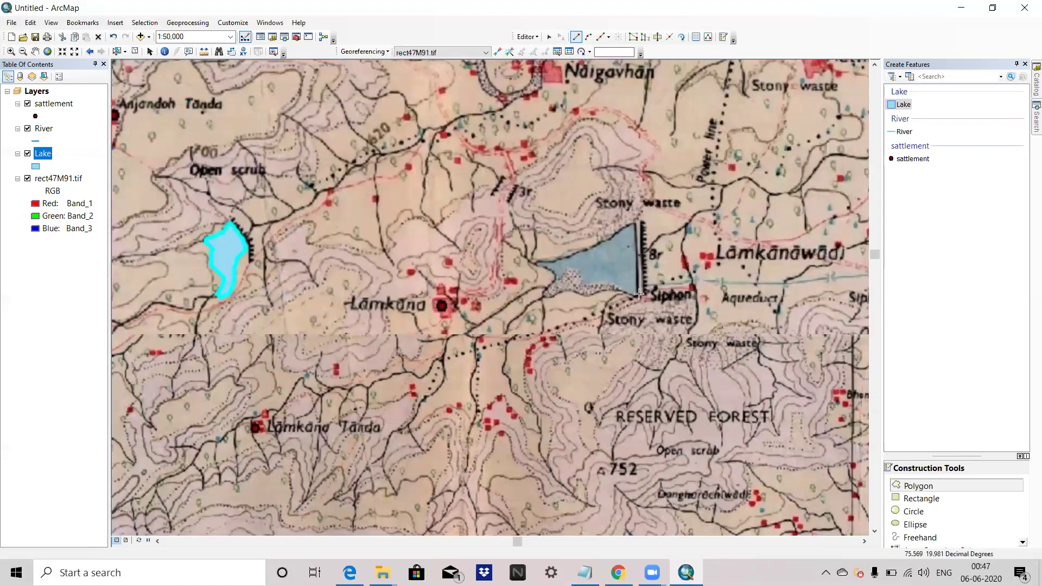
pyautogui.click(517, 251)
pyautogui.click(547, 246)
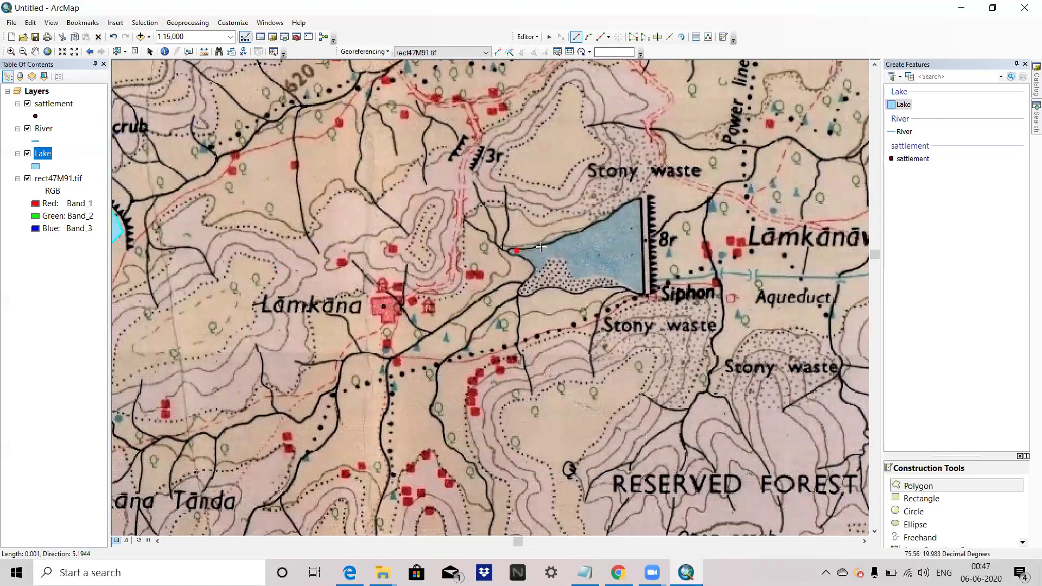
pyautogui.click(576, 233)
pyautogui.click(610, 210)
pyautogui.click(632, 198)
pyautogui.click(645, 203)
pyautogui.click(644, 244)
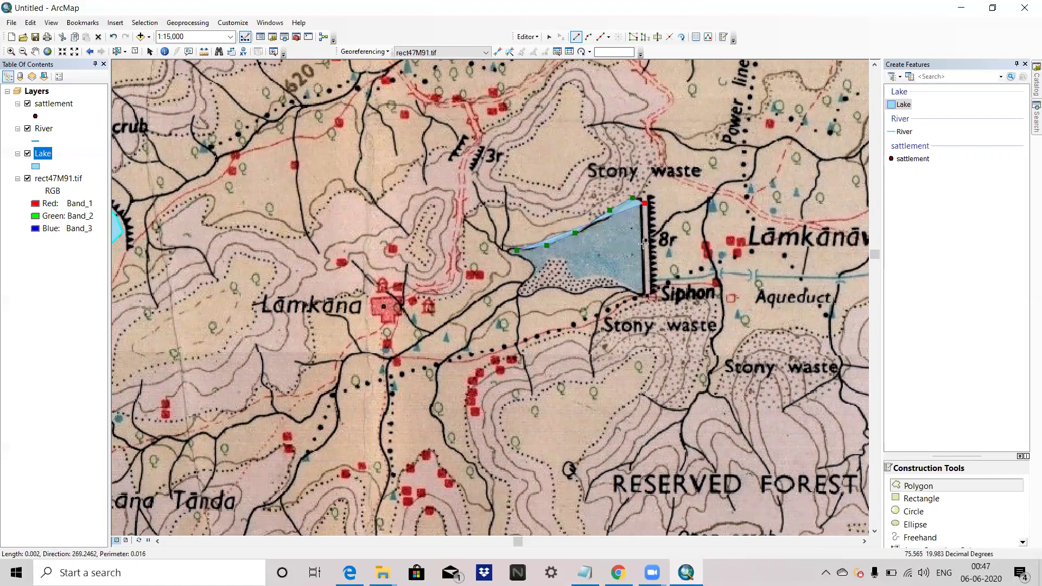
pyautogui.click(640, 281)
pyautogui.click(643, 300)
pyautogui.click(614, 285)
pyautogui.click(591, 296)
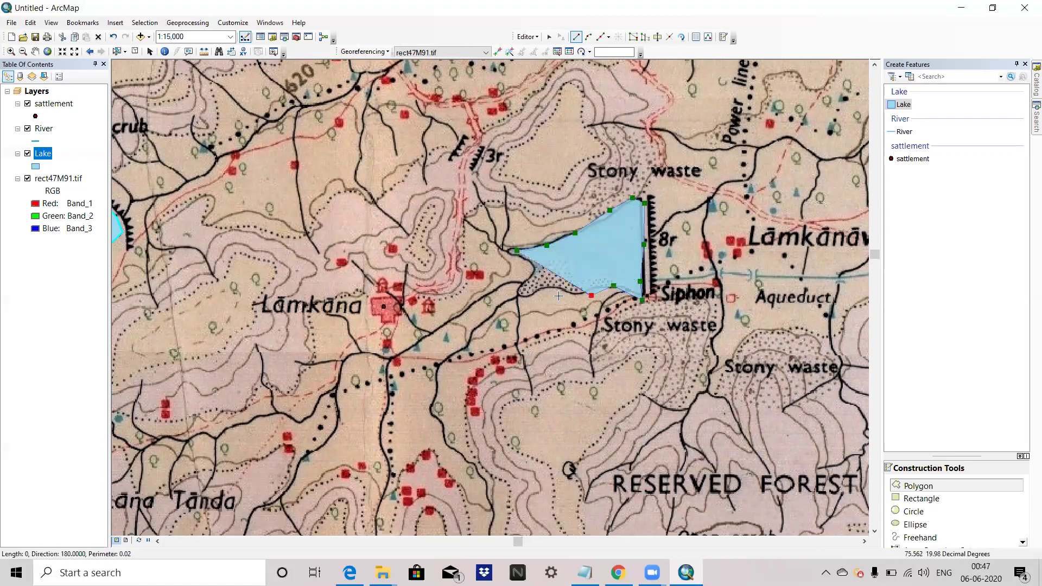
pyautogui.click(556, 297)
pyautogui.click(535, 299)
pyautogui.click(521, 298)
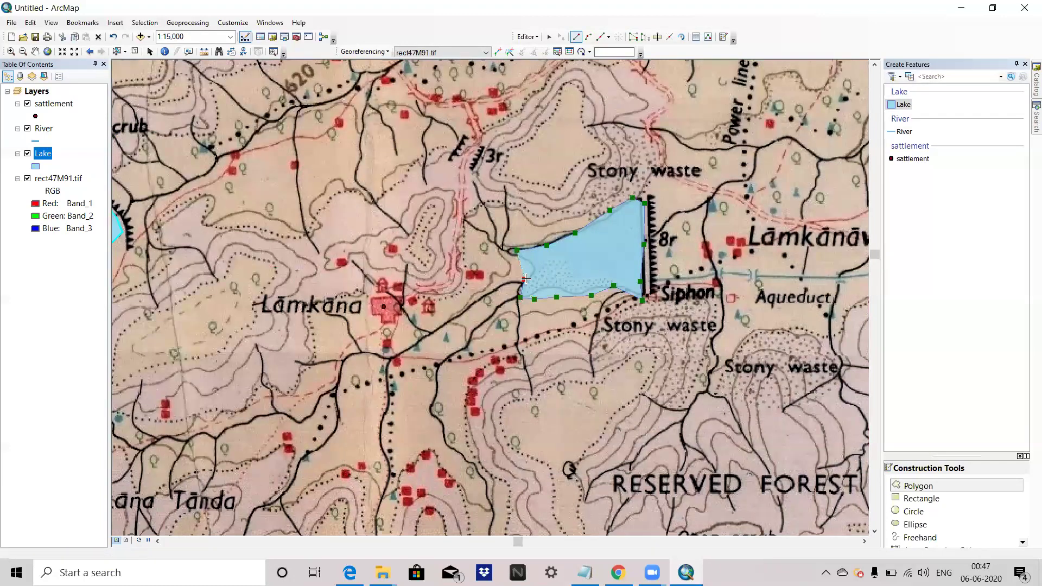
pyautogui.doubleClick(531, 269)
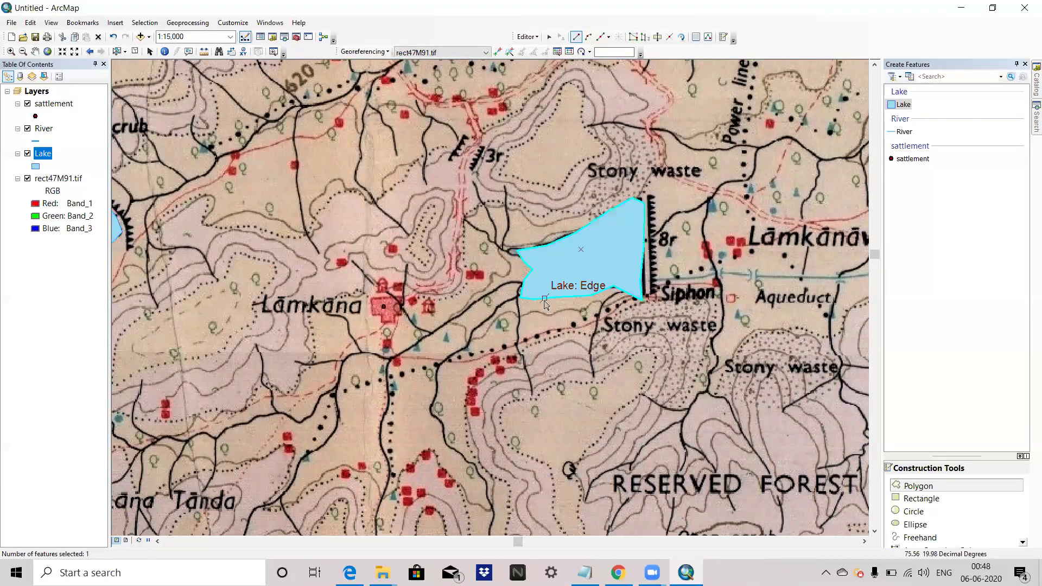
# Step: Save the Lake polygon edits and end the edit session
pyautogui.click(527, 36)
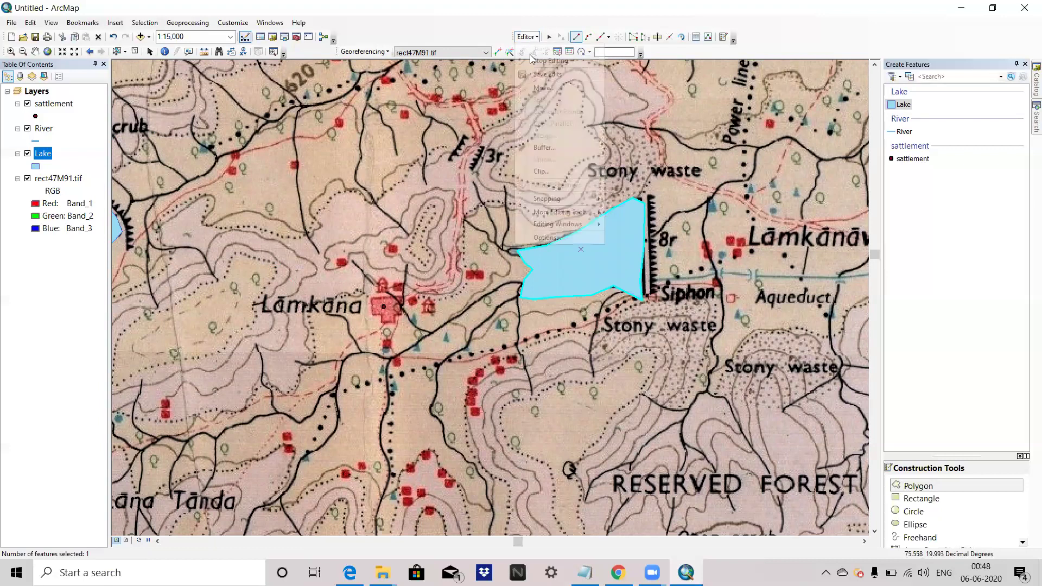
pyautogui.click(537, 73)
pyautogui.click(527, 36)
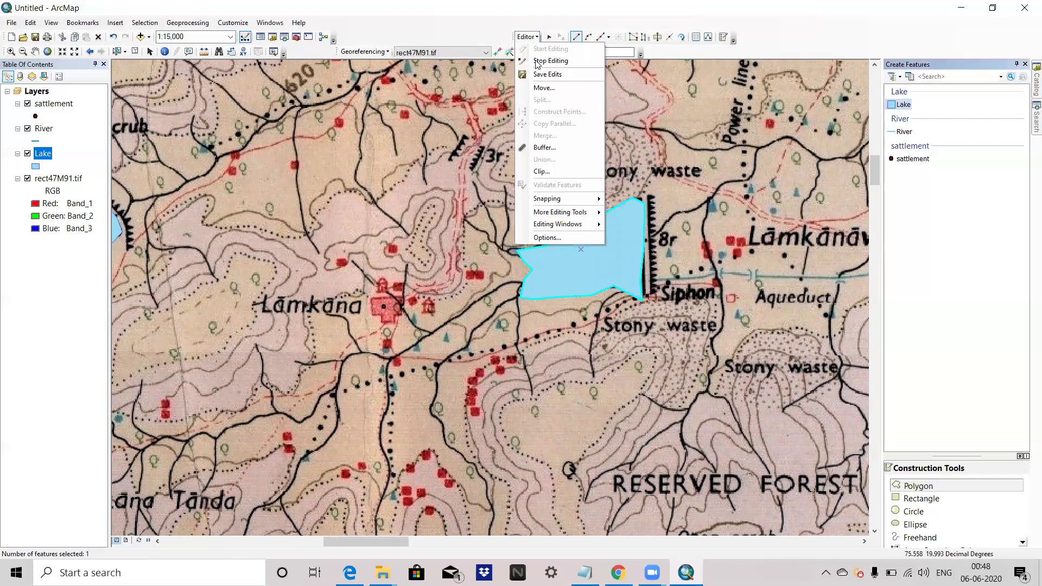
pyautogui.click(537, 61)
# Step: Hide the rect47M91.tif toposheet to examine the digitized points, line and polygons alone, and turn it back on
pyautogui.scroll(-5, 543, 215)
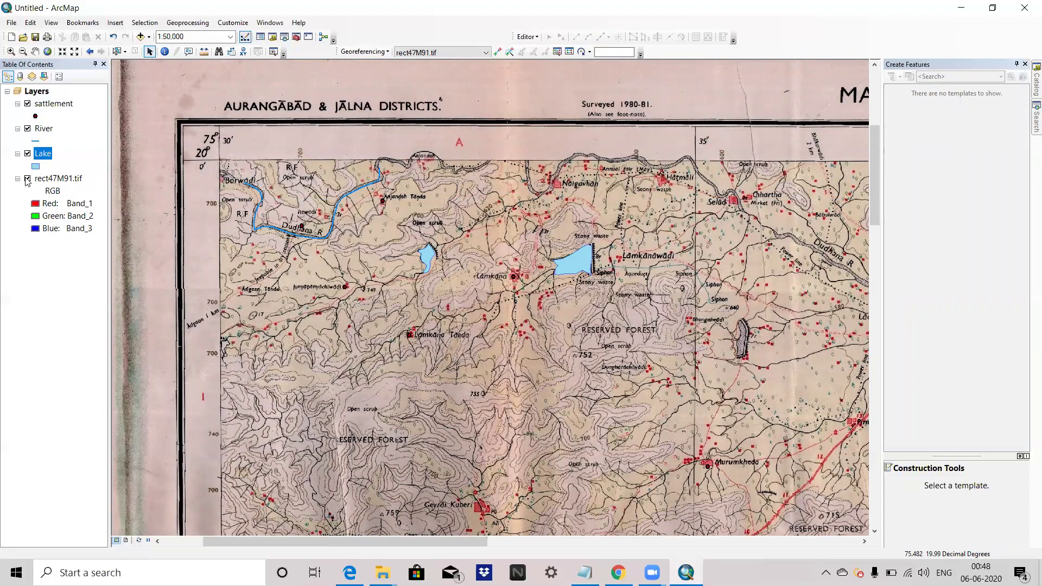
pyautogui.click(27, 181)
pyautogui.scroll(-1, 378, 277)
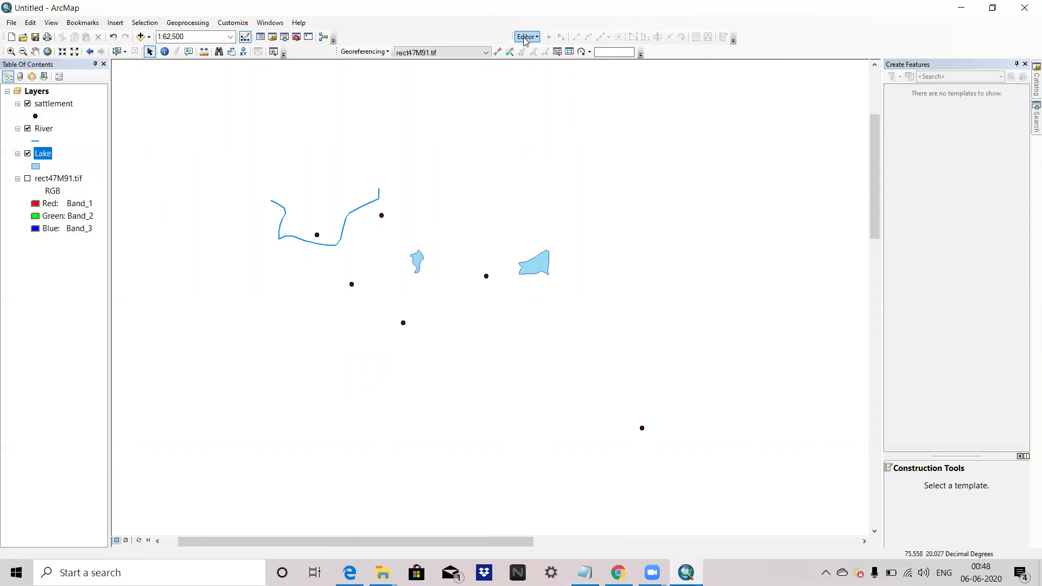
pyautogui.click(526, 37)
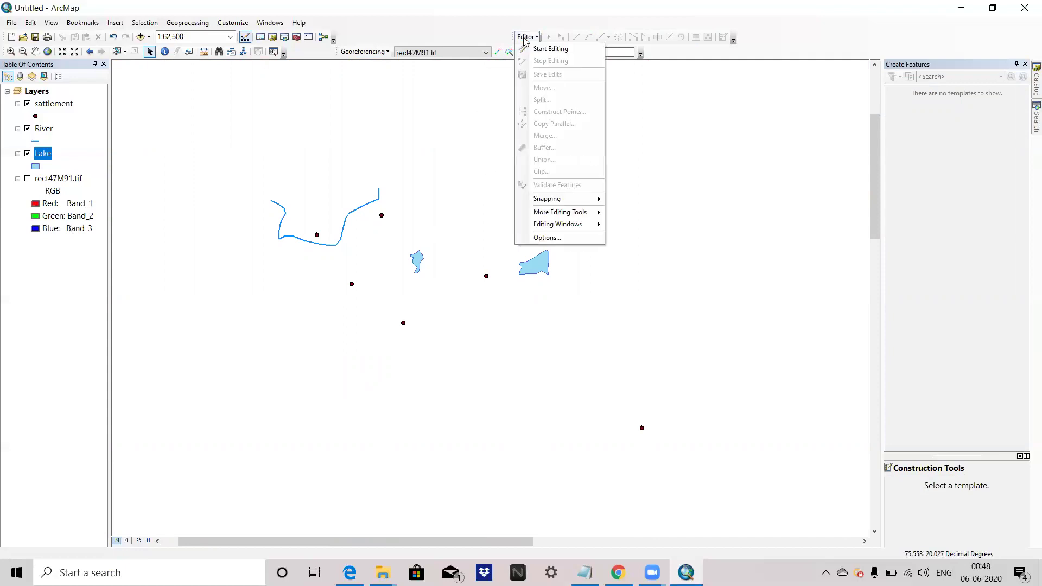
pyautogui.click(525, 37)
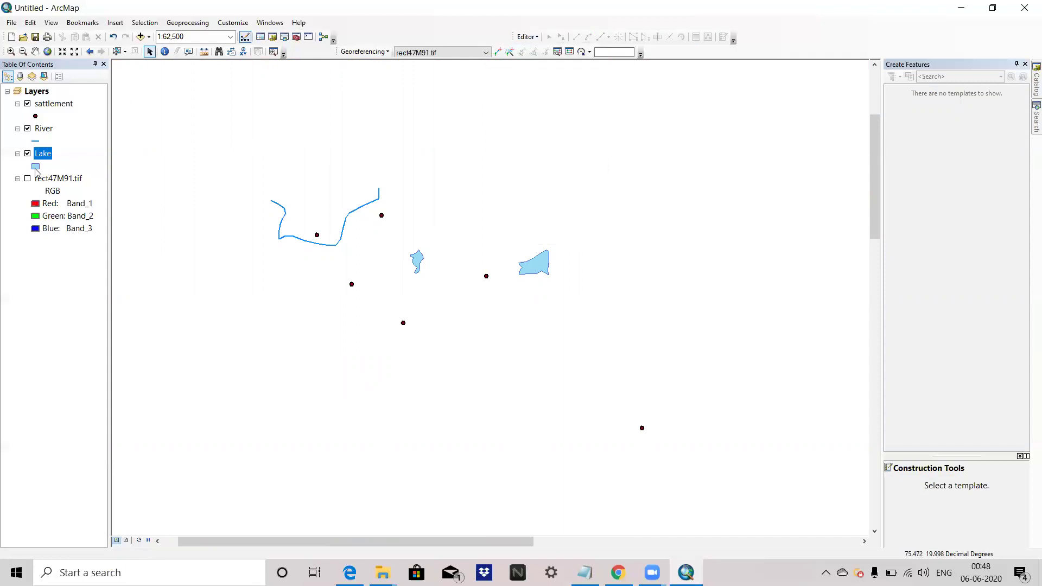
pyautogui.click(27, 179)
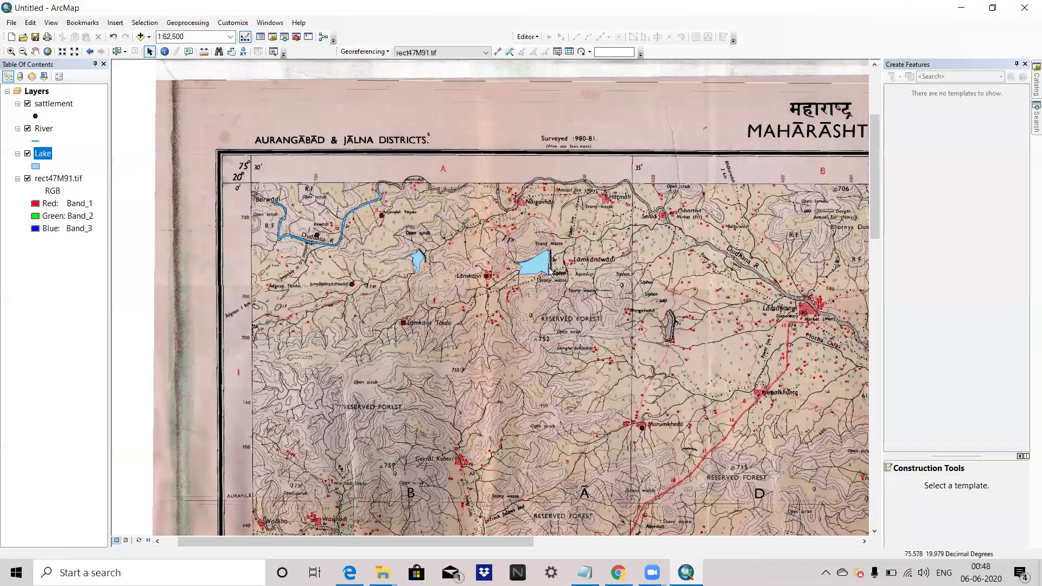
# Step: Open the attribute table of the sattlement layer
pyautogui.scroll(4, 301, 225)
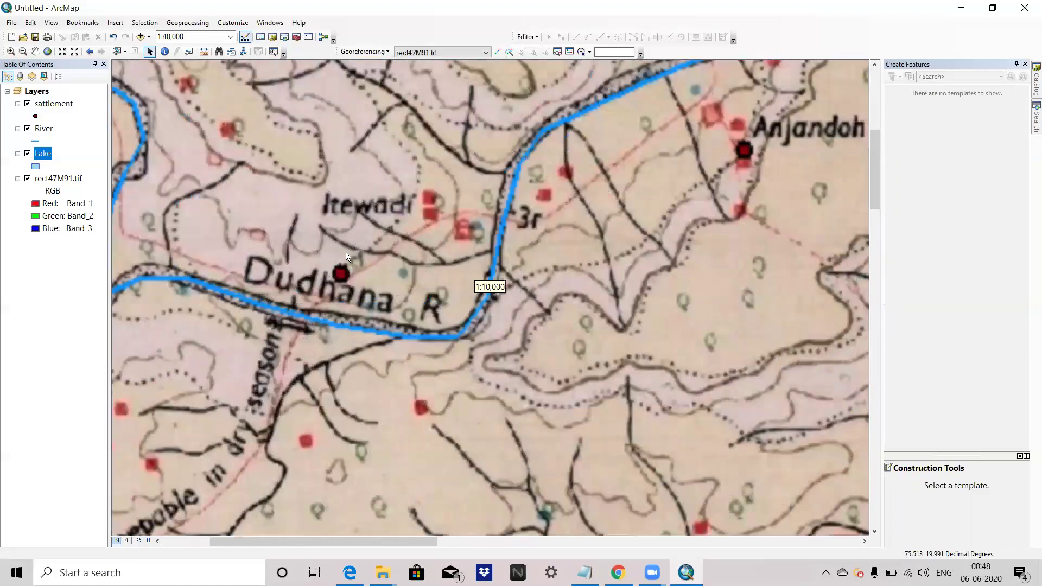
pyautogui.scroll(2, 342, 274)
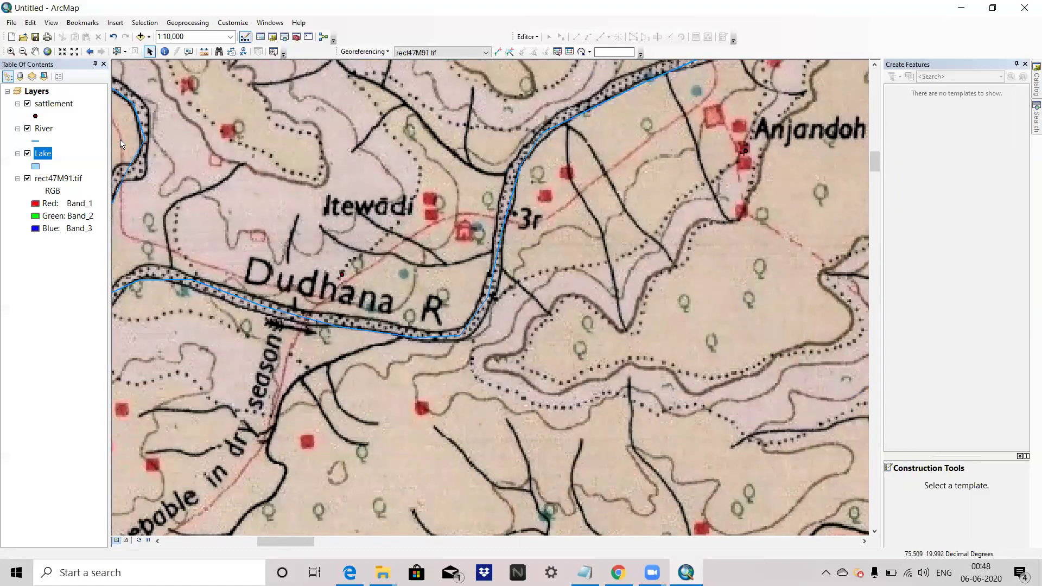
pyautogui.click(58, 111)
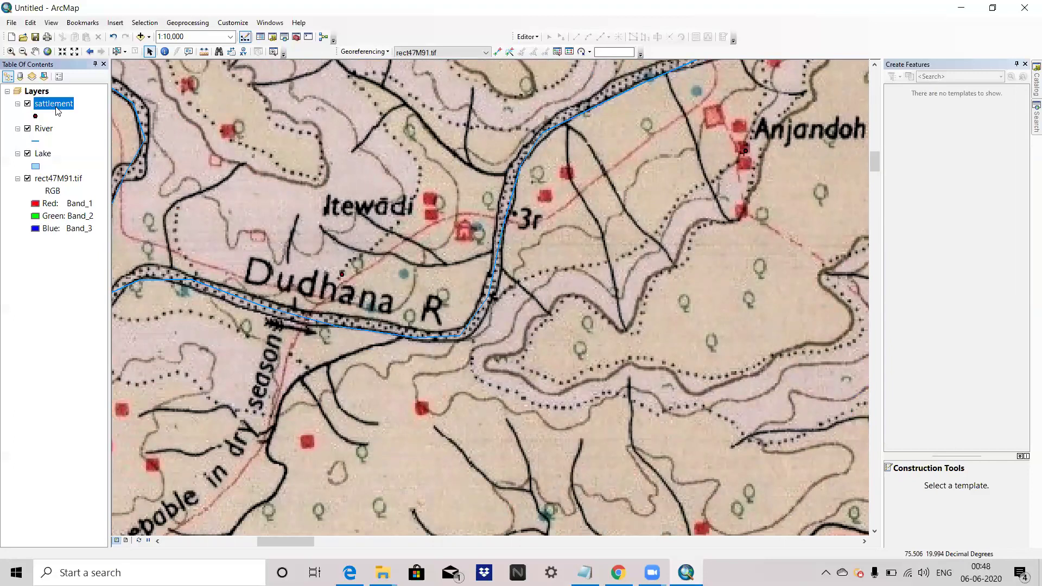
pyautogui.rightClick(58, 110)
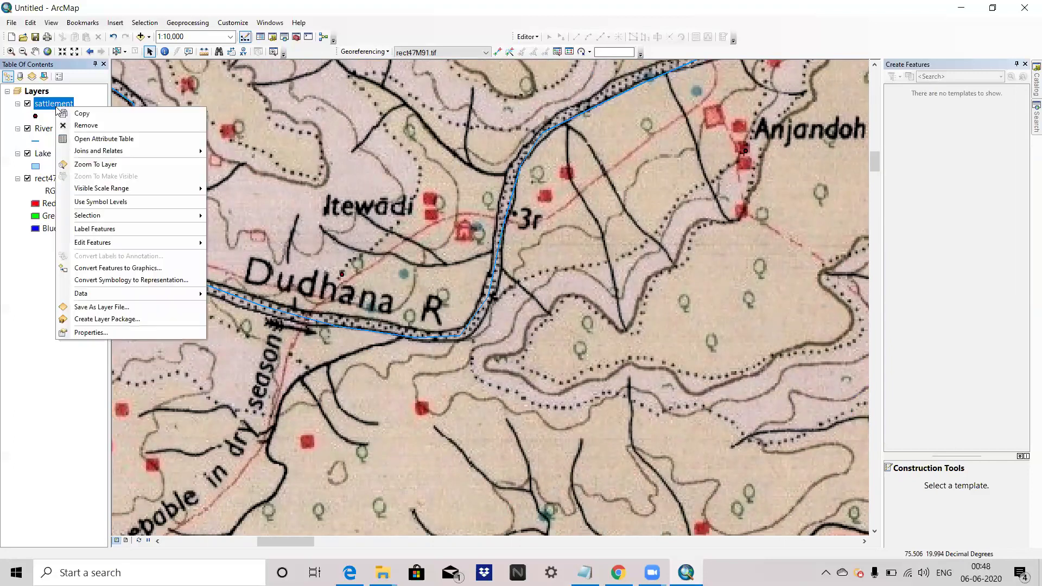
pyautogui.click(356, 37)
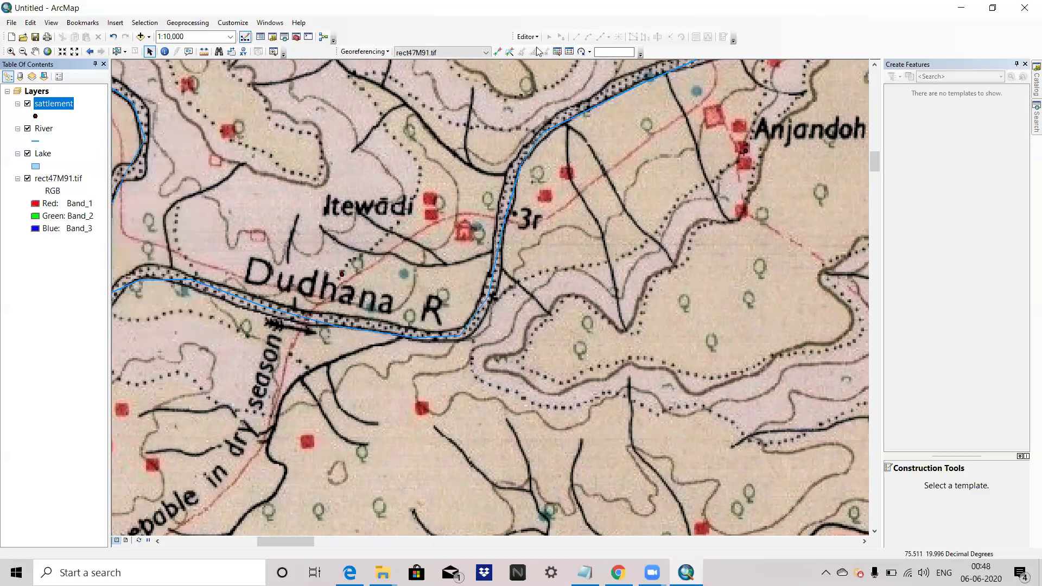
pyautogui.rightClick(59, 110)
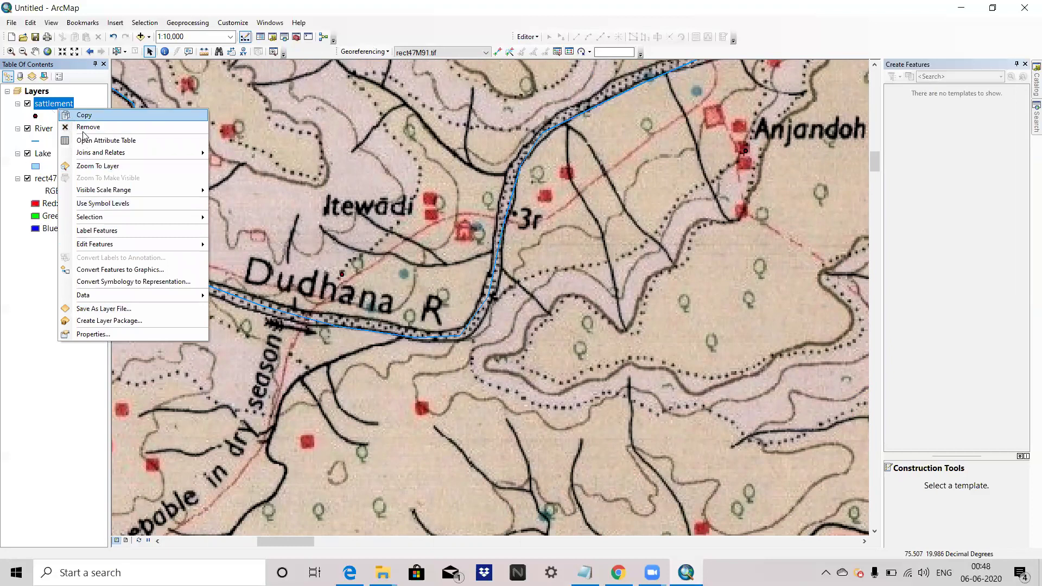
pyautogui.click(123, 142)
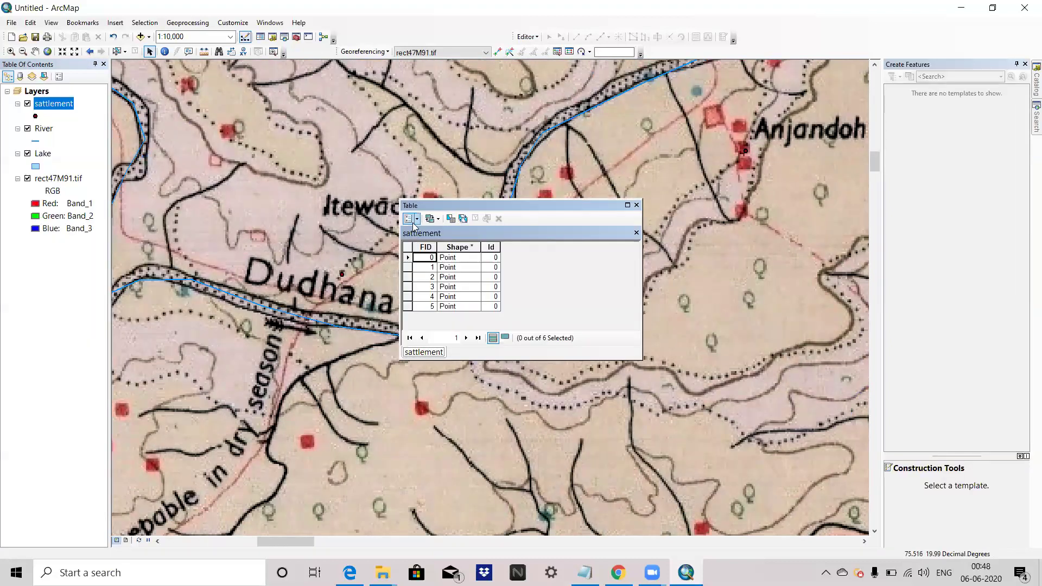
# Step: Add a Text field named Sattlements to the sattlement table, accept the shortened name Sattlement, and widen the table to fit the column
pyautogui.click(412, 222)
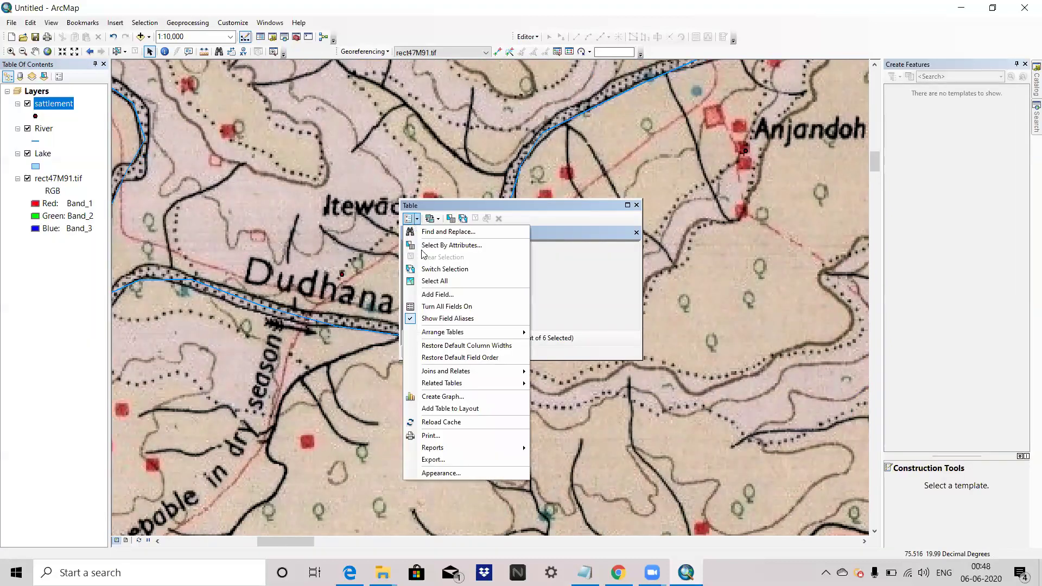
pyautogui.click(457, 293)
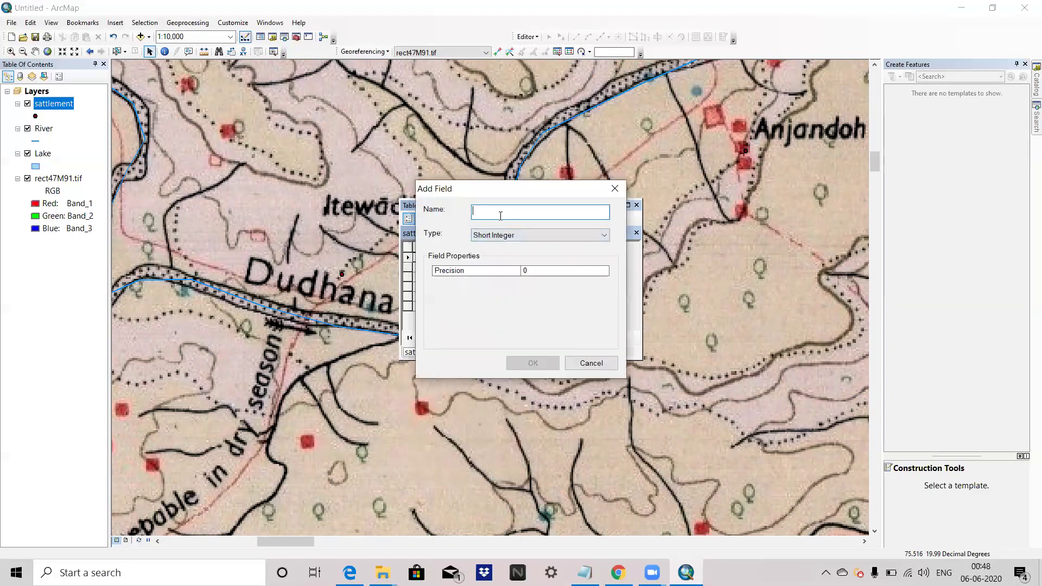
pyautogui.write('Sattlements')
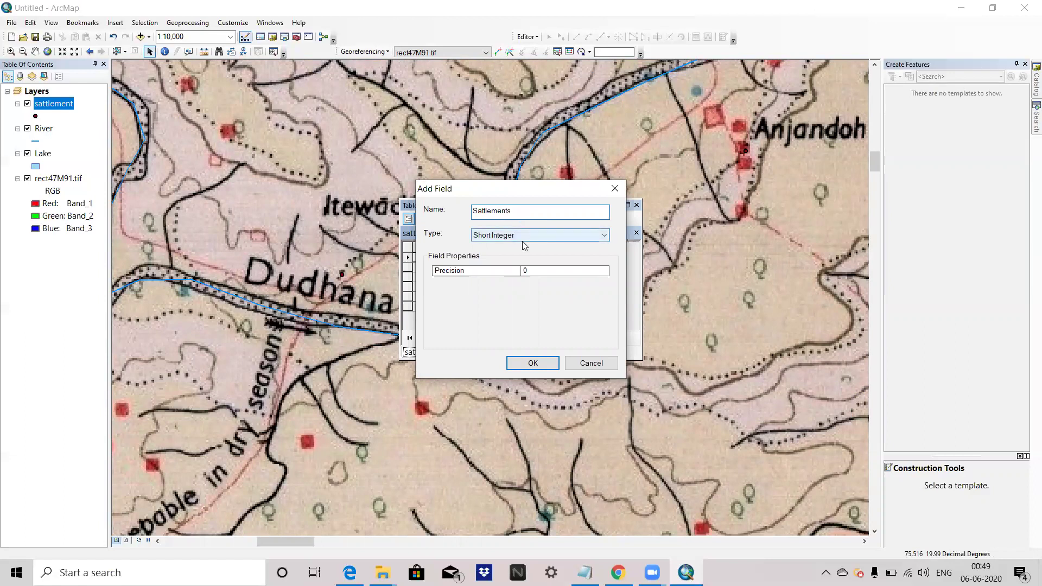
pyautogui.click(523, 241)
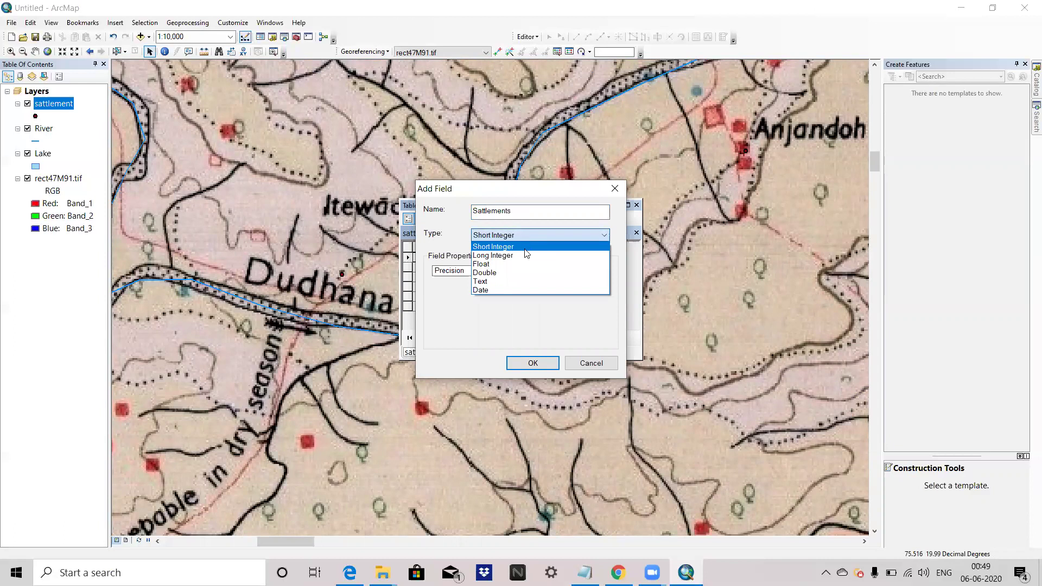
pyautogui.click(509, 282)
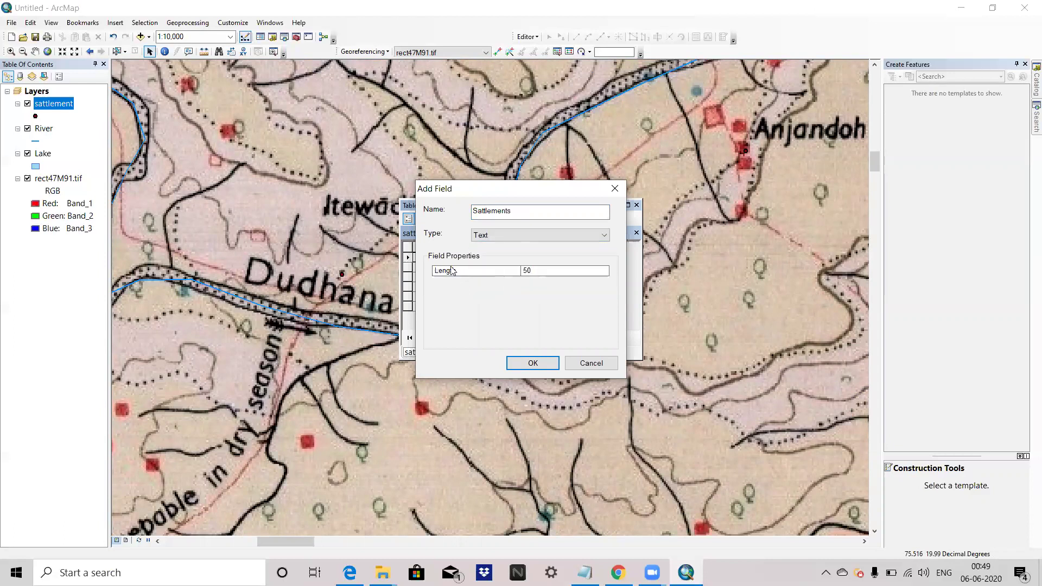
pyautogui.click(532, 365)
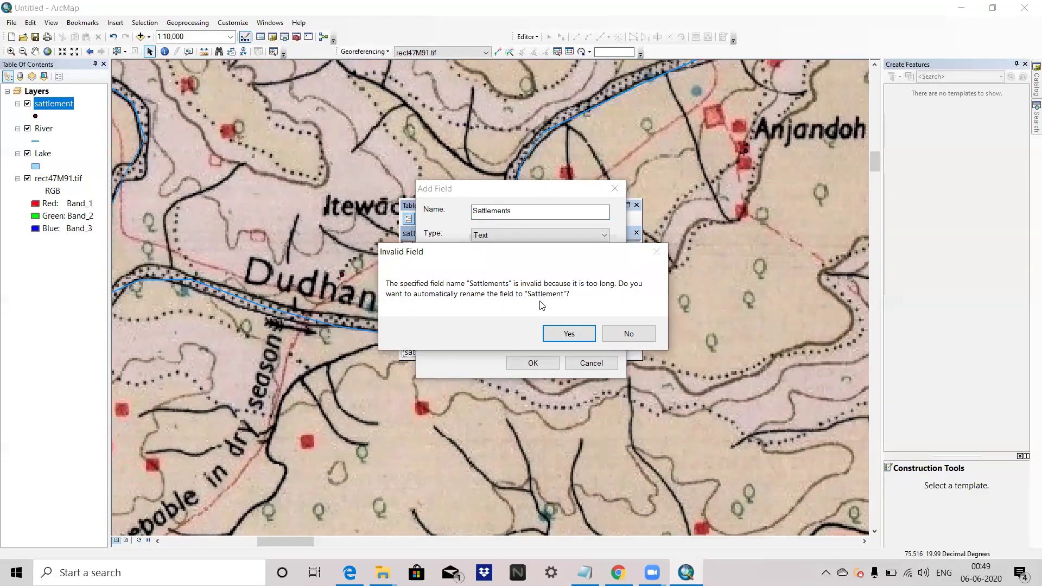
pyautogui.click(570, 334)
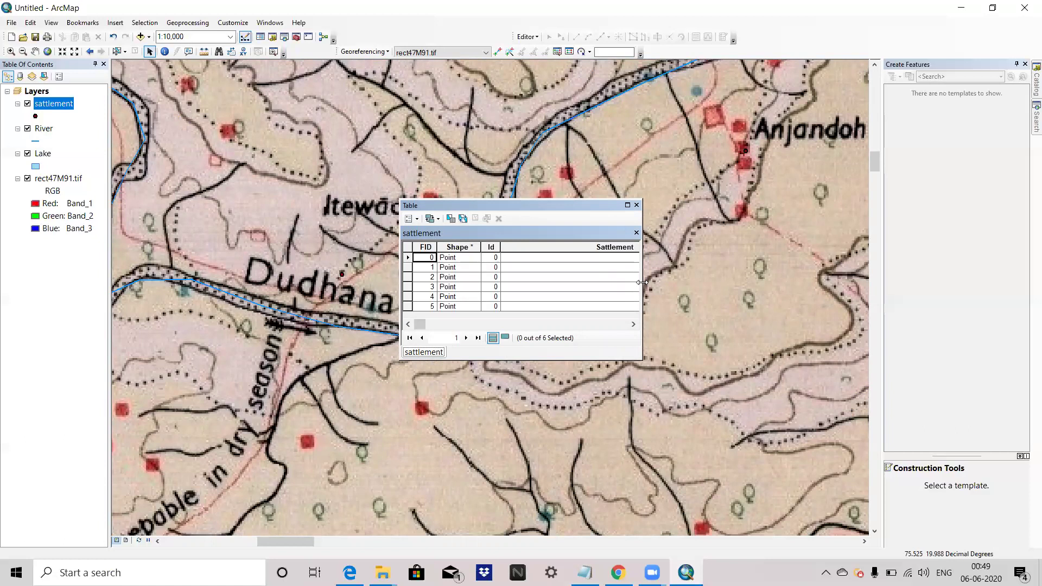
pyautogui.moveTo(642, 282); pyautogui.dragTo(784, 282)
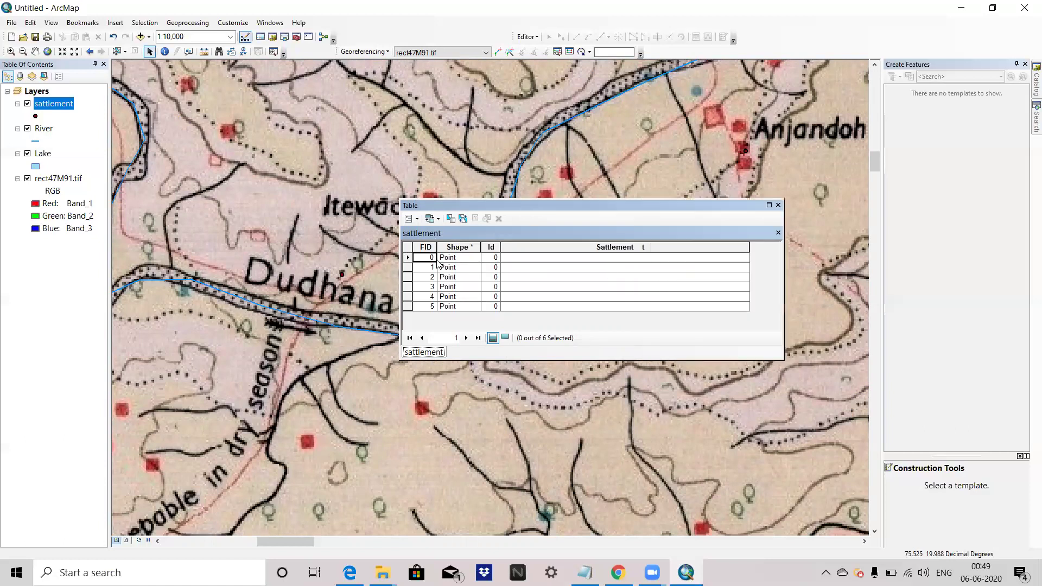
# Step: Select the FID 0 settlement record and locate its point on the map, moving the table clear of it
pyautogui.doubleClick(408, 259)
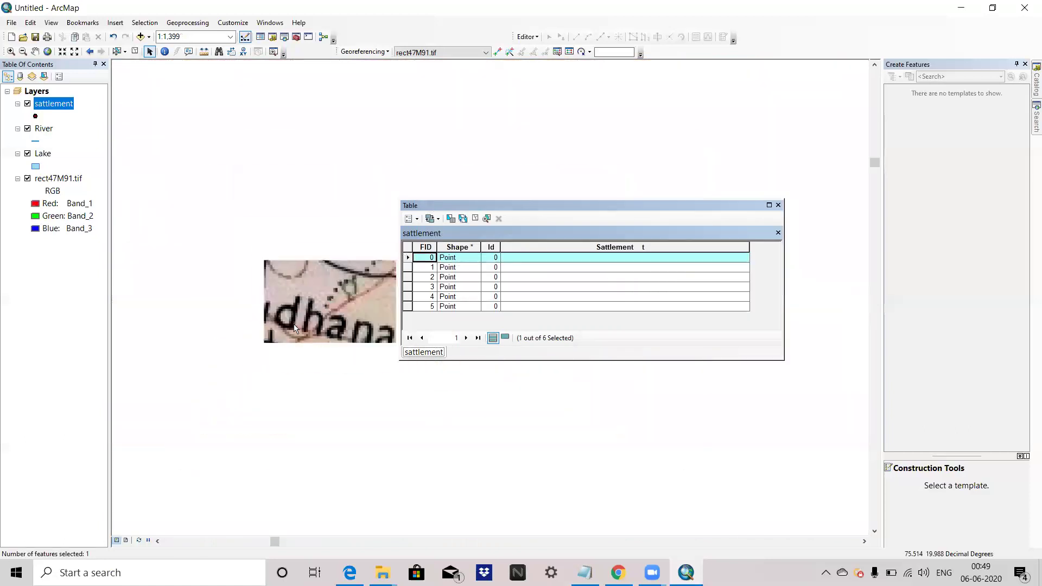
pyautogui.scroll(5, 315, 320)
pyautogui.scroll(-3, 336, 310)
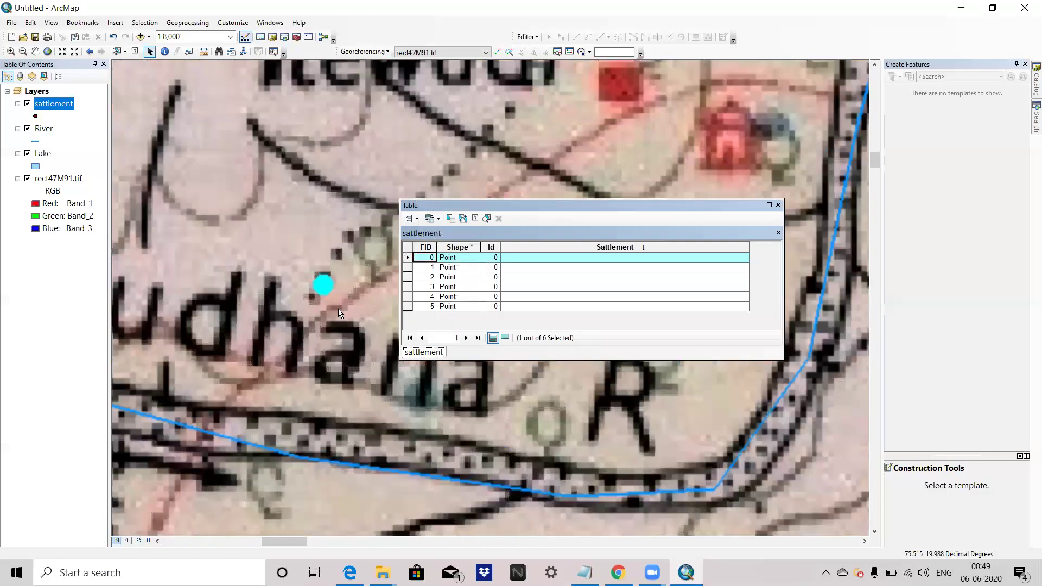
pyautogui.scroll(-1, 350, 318)
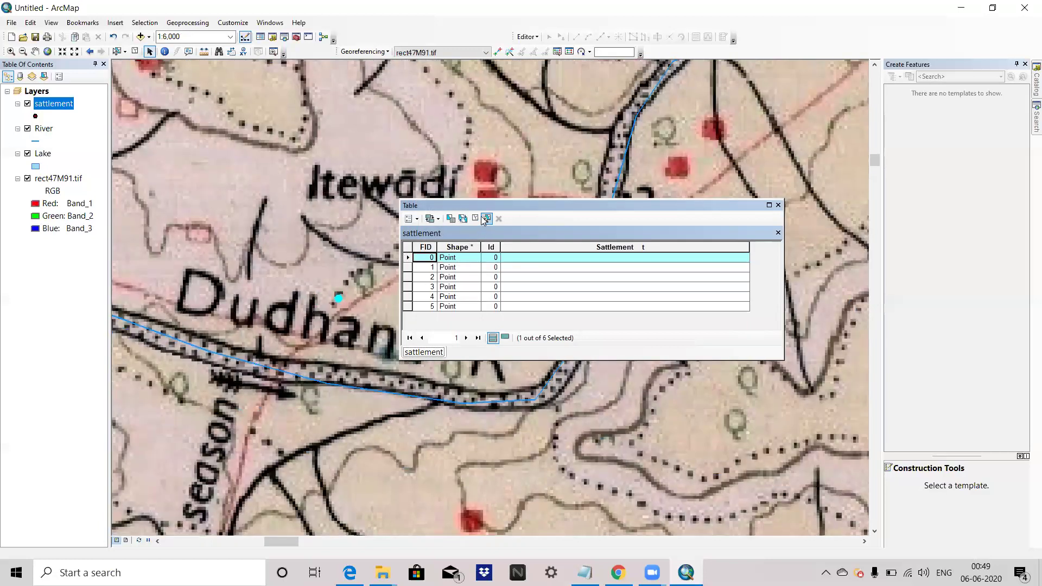
pyautogui.moveTo(494, 205); pyautogui.dragTo(540, 157)
# Step: Start an edit session and enter Dudhana in the Sattlement field of the FID 0 record
pyautogui.click(563, 212)
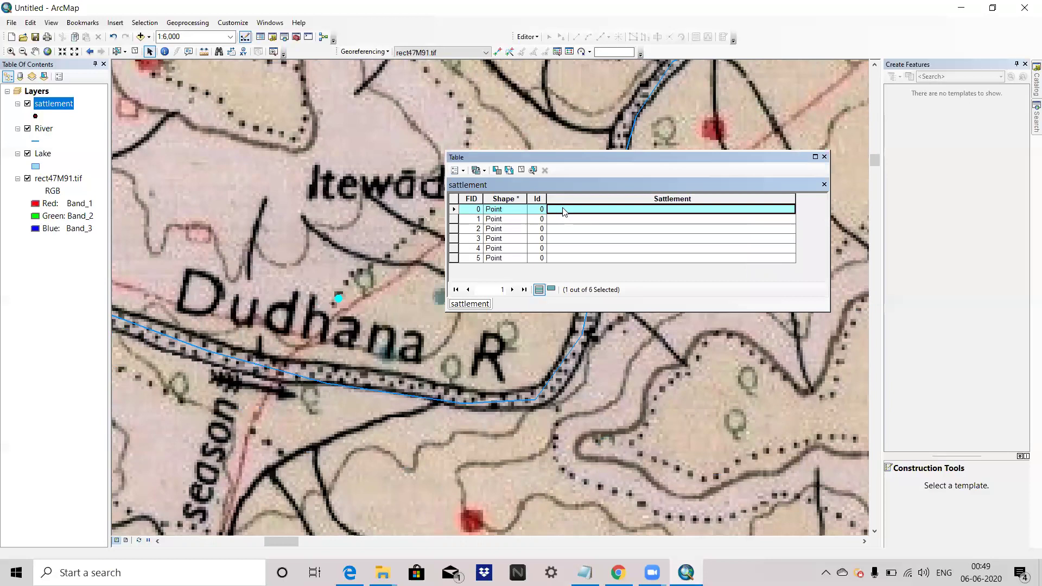
pyautogui.click(532, 37)
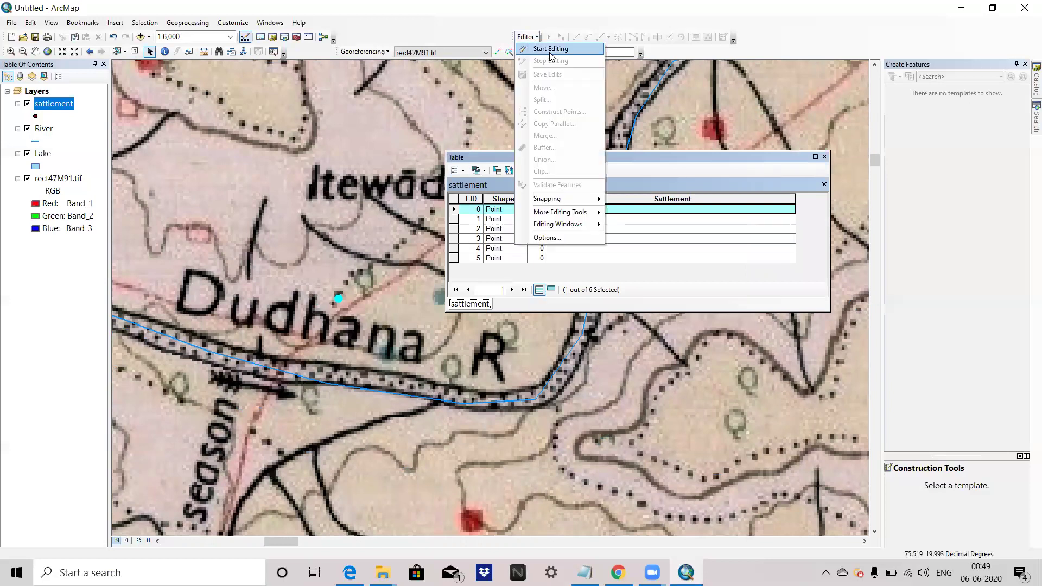
pyautogui.click(551, 49)
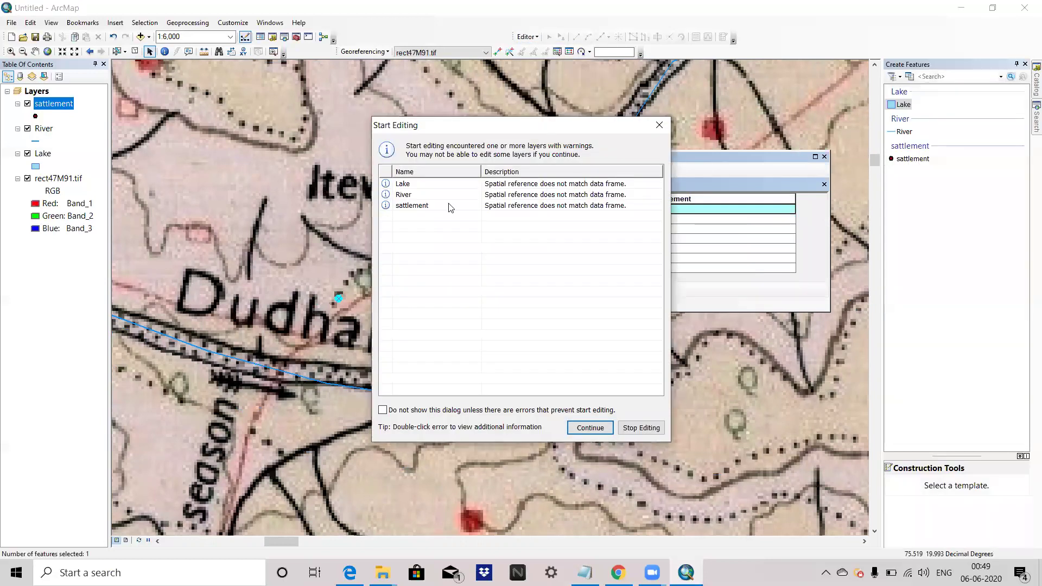
pyautogui.click(591, 428)
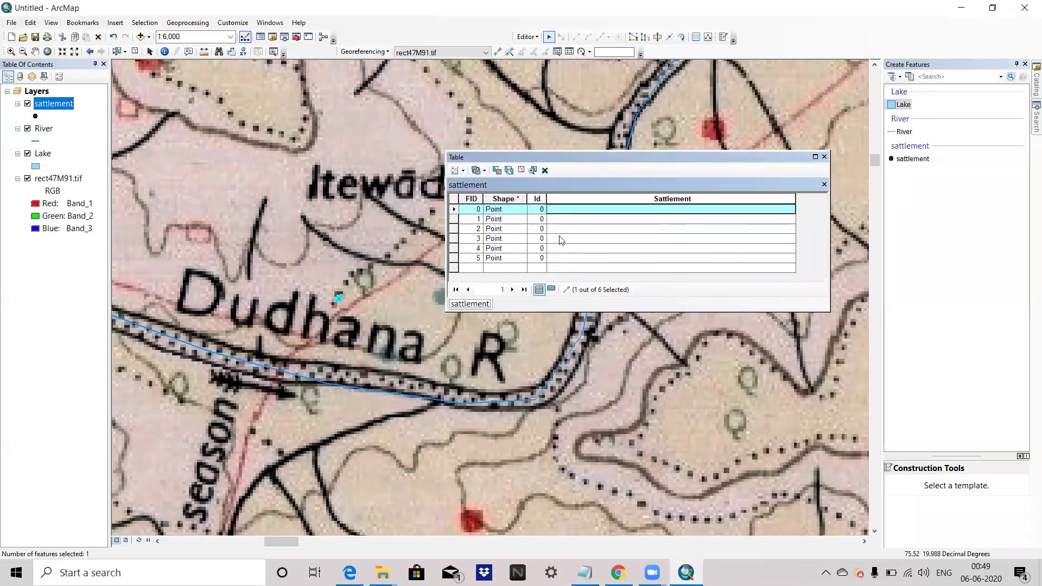
pyautogui.write('Dudhan')
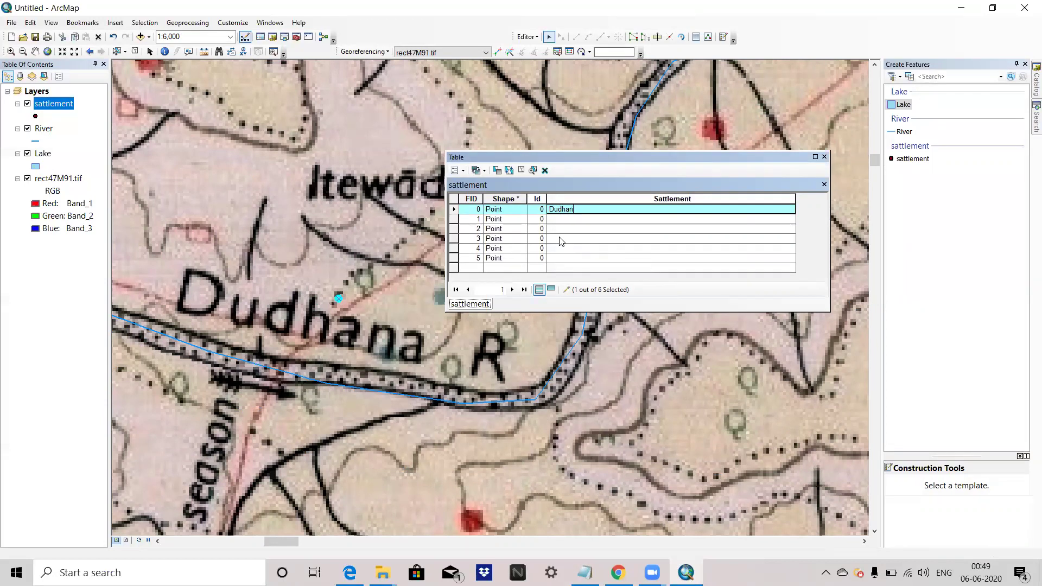
pyautogui.write('a')
# Step: Save the settlement attribute edits, end the edit session and close the sattlement table
pyautogui.click(526, 37)
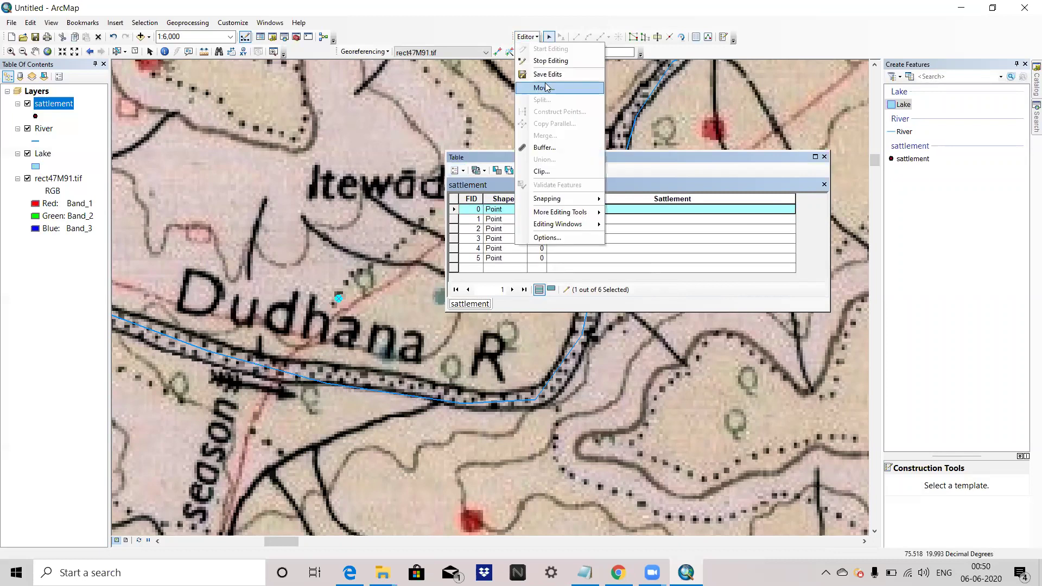
pyautogui.click(553, 74)
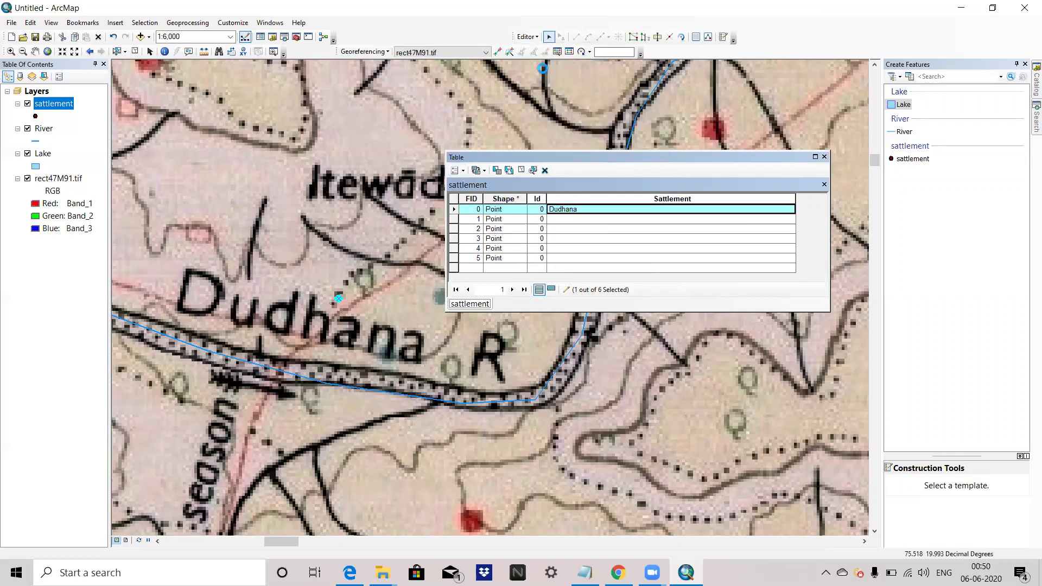
pyautogui.click(527, 37)
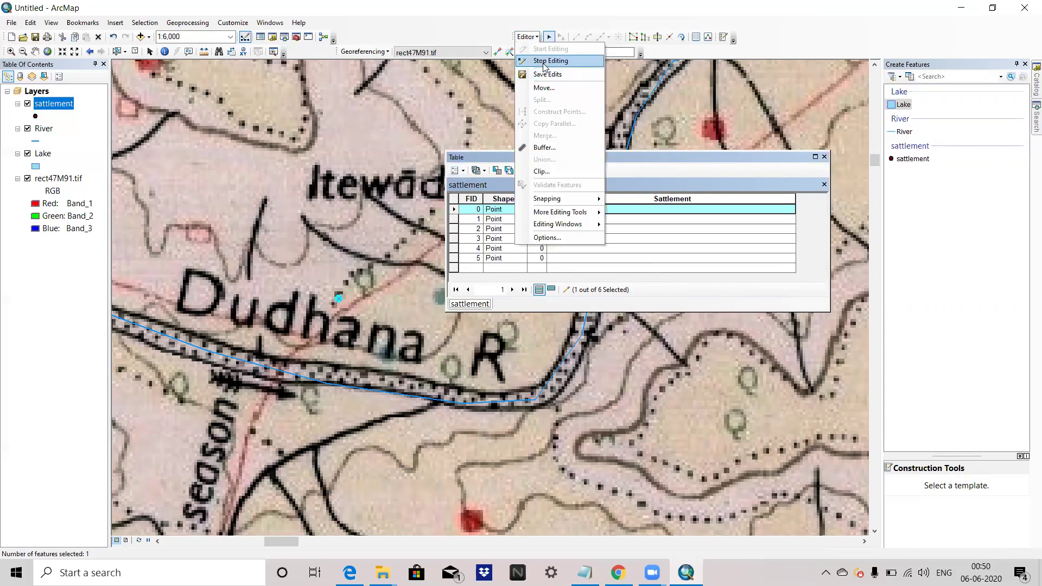
pyautogui.click(546, 60)
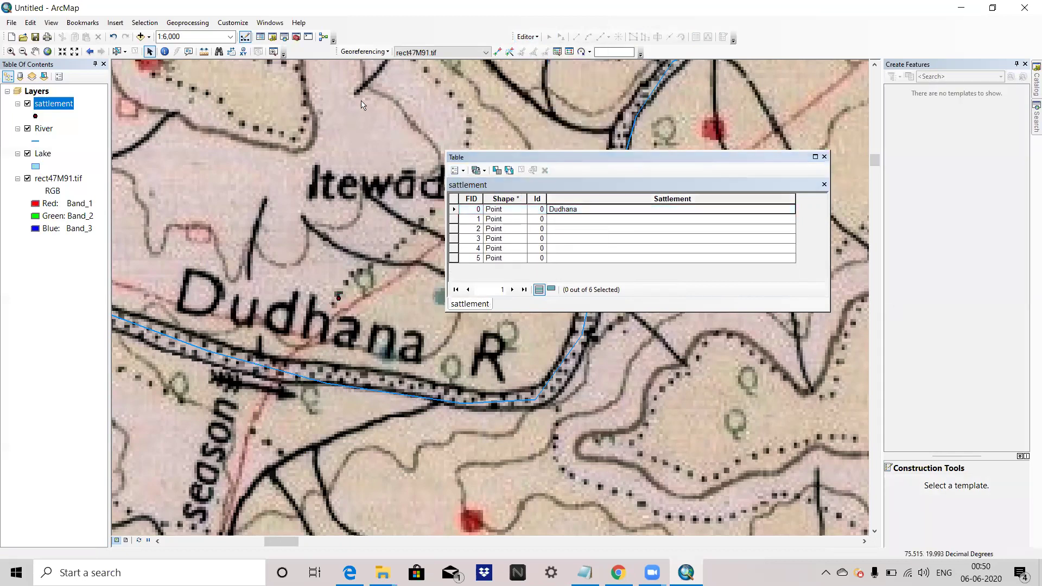
pyautogui.click(824, 157)
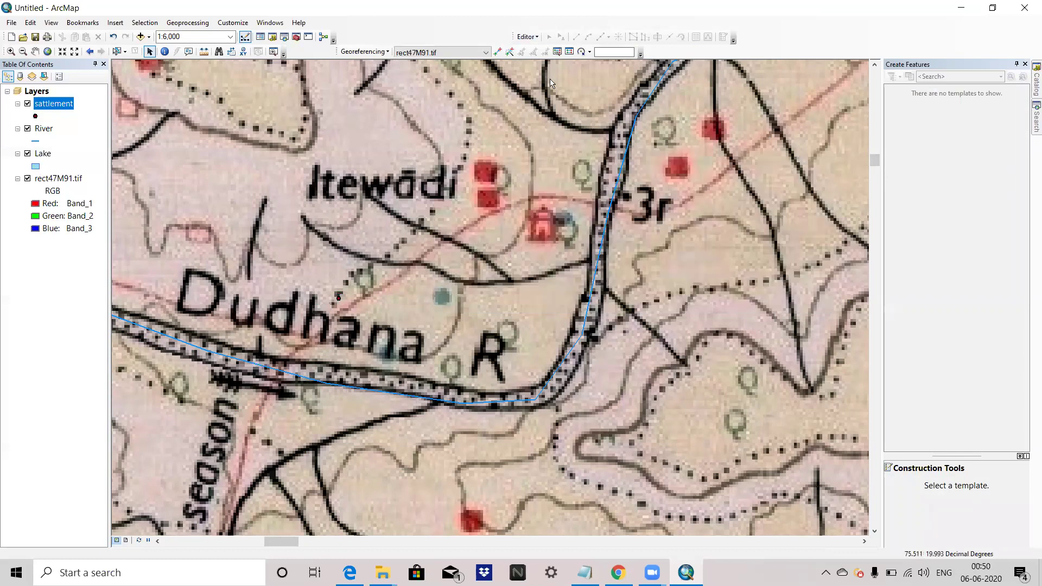
pyautogui.click(524, 38)
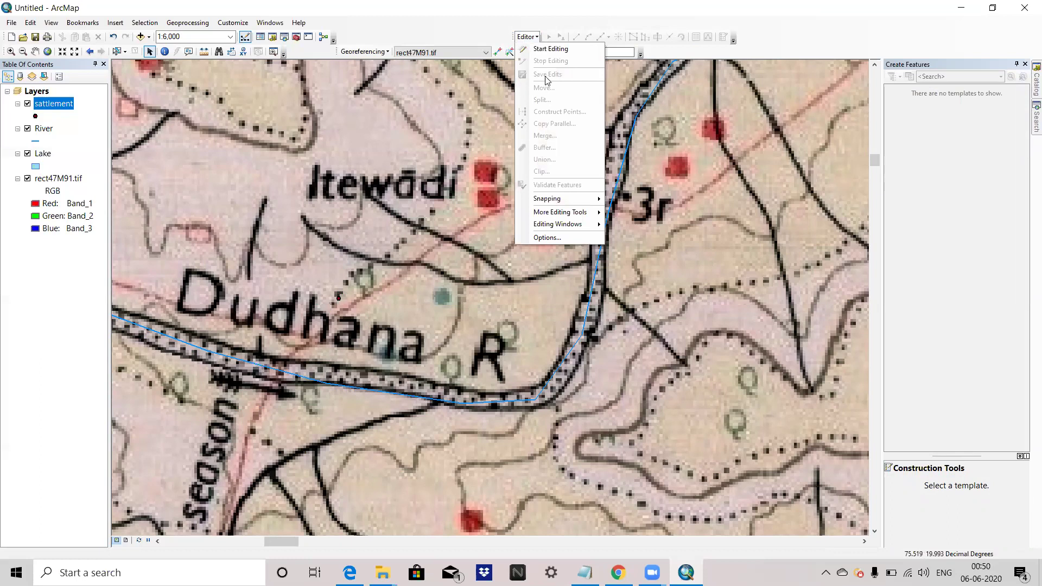
pyautogui.click(484, 37)
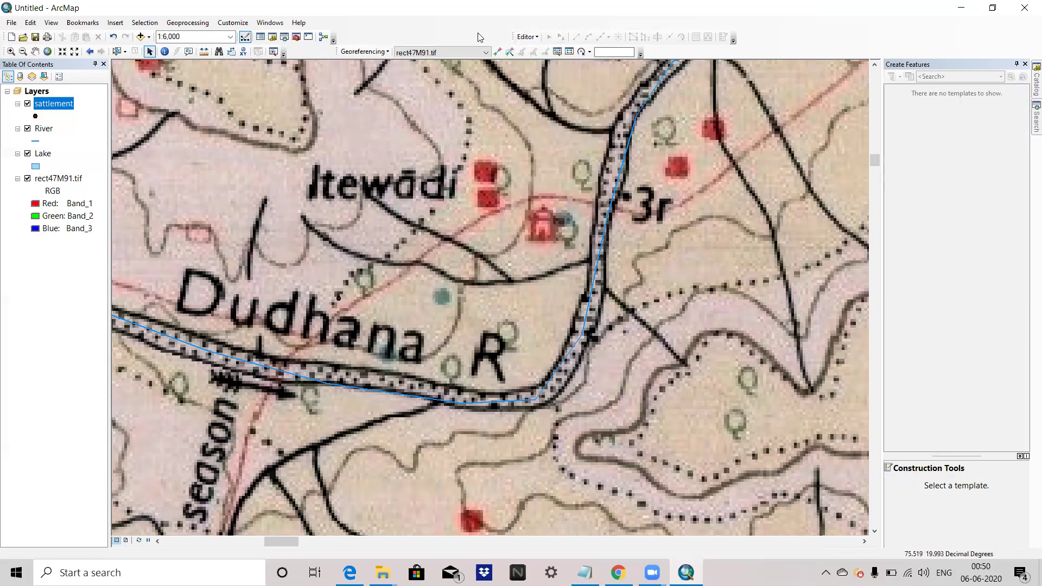
# Step: Open the attribute table of the Lake layer and select and zoom to its FID 0 polygon
pyautogui.rightClick(42, 155)
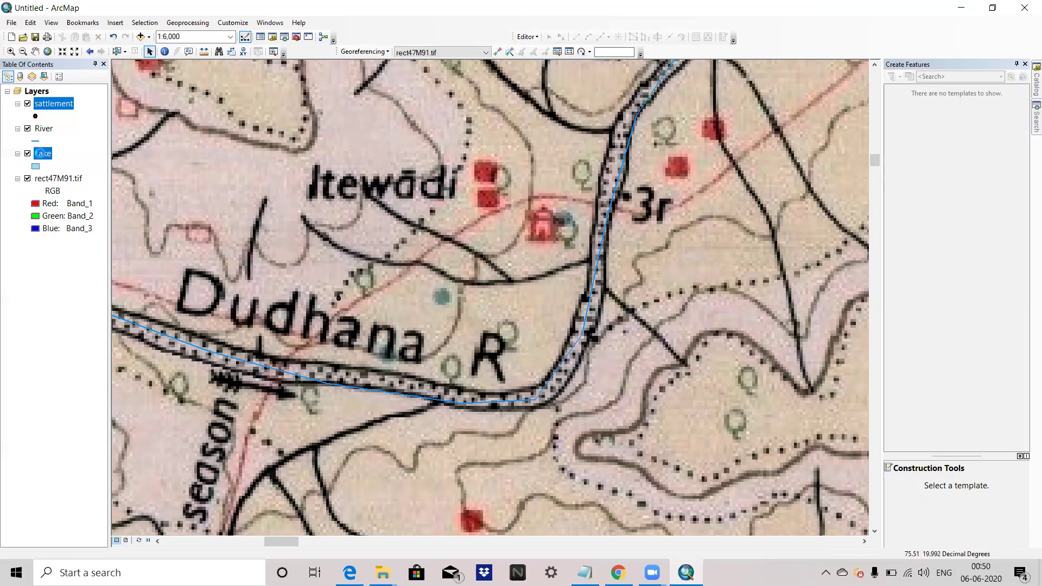
pyautogui.click(79, 187)
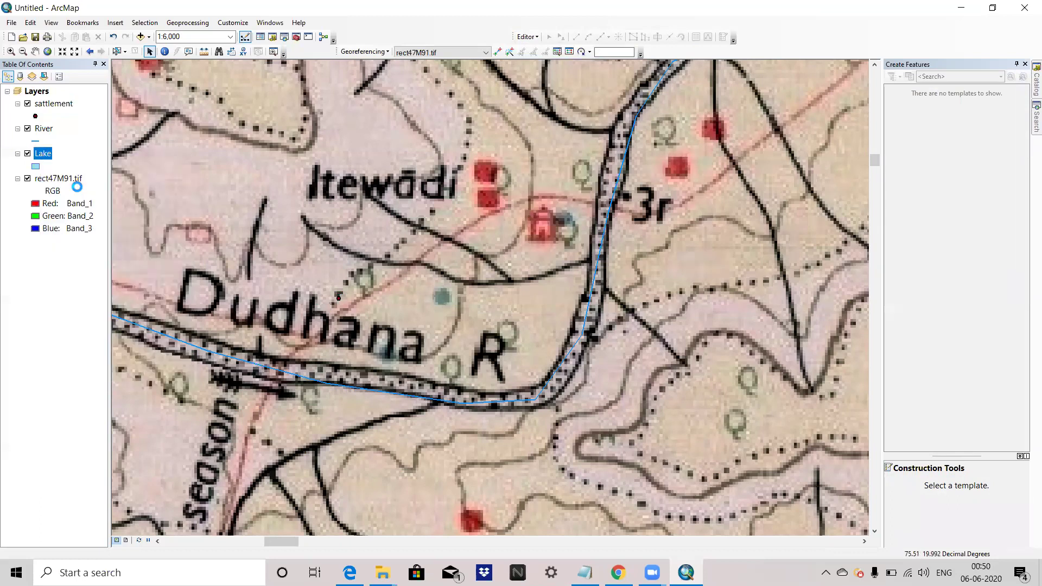
pyautogui.doubleClick(454, 209)
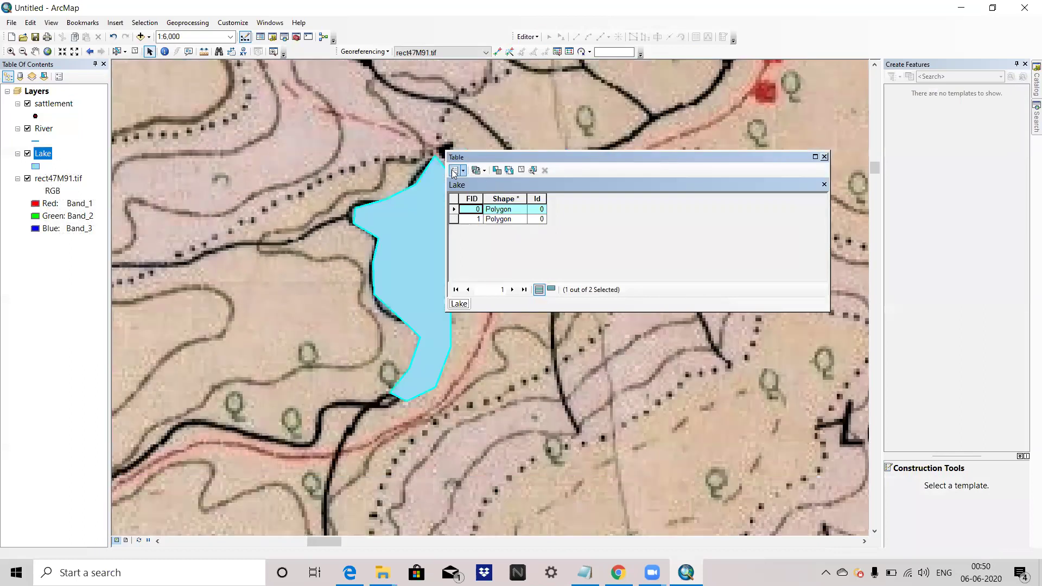
# Step: Add a Text field named Lake with length 50 to the Lake attribute table
pyautogui.click(456, 171)
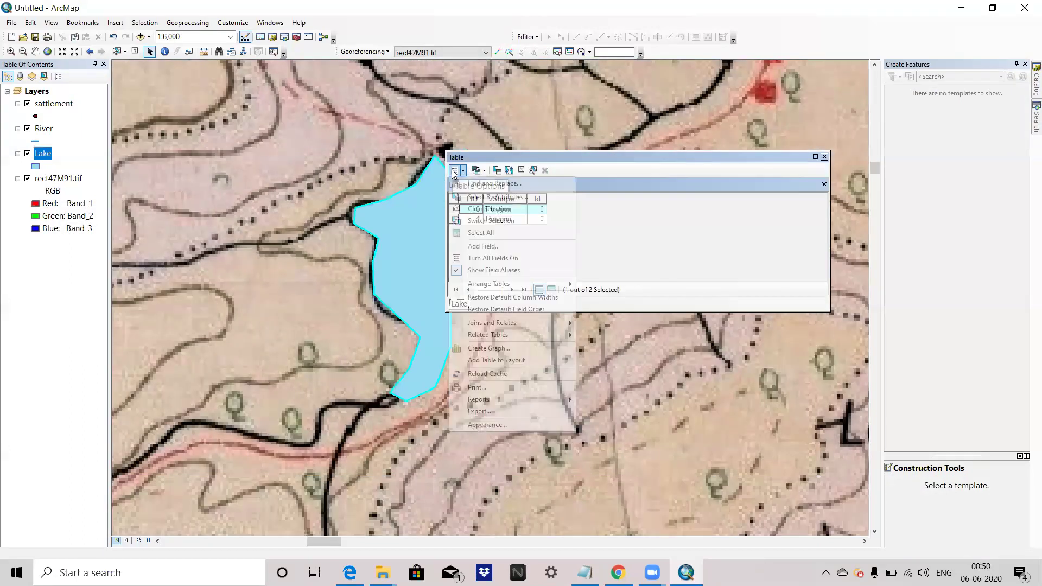
pyautogui.click(489, 246)
pyautogui.moveTo(520, 197); pyautogui.dragTo(687, 223)
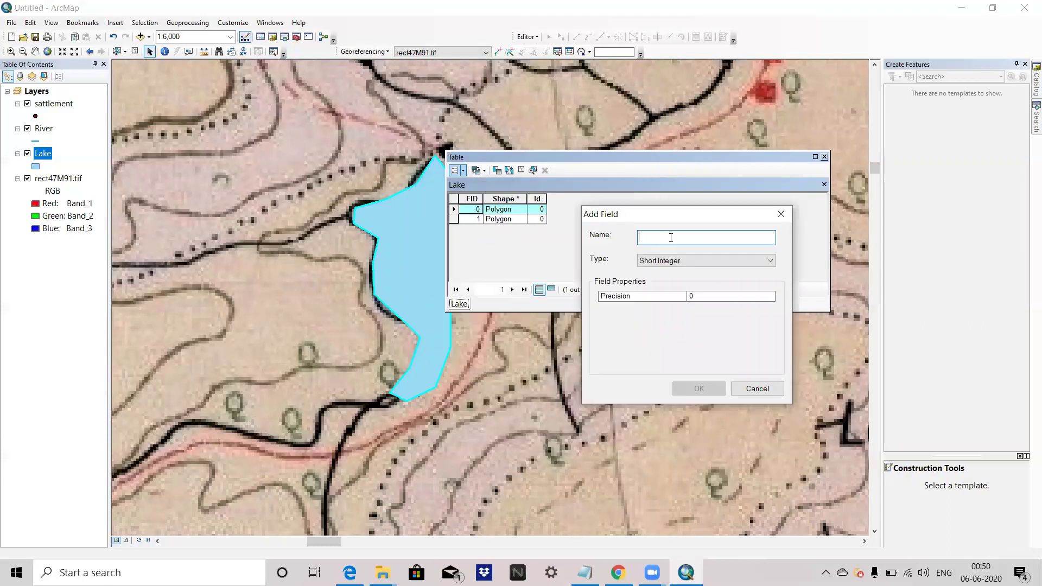
pyautogui.write('Lake')
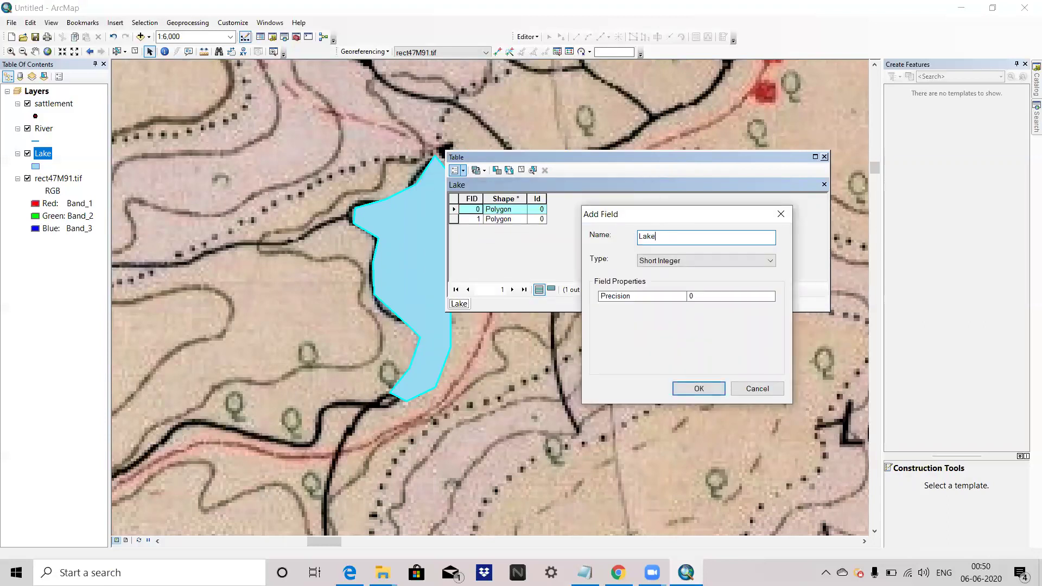
pyautogui.click(684, 260)
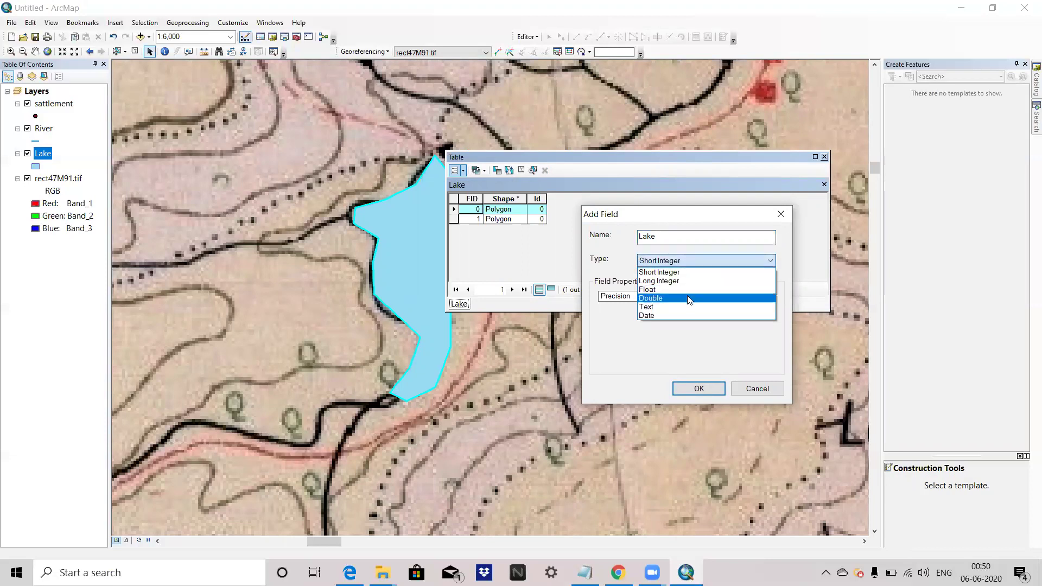
pyautogui.click(686, 307)
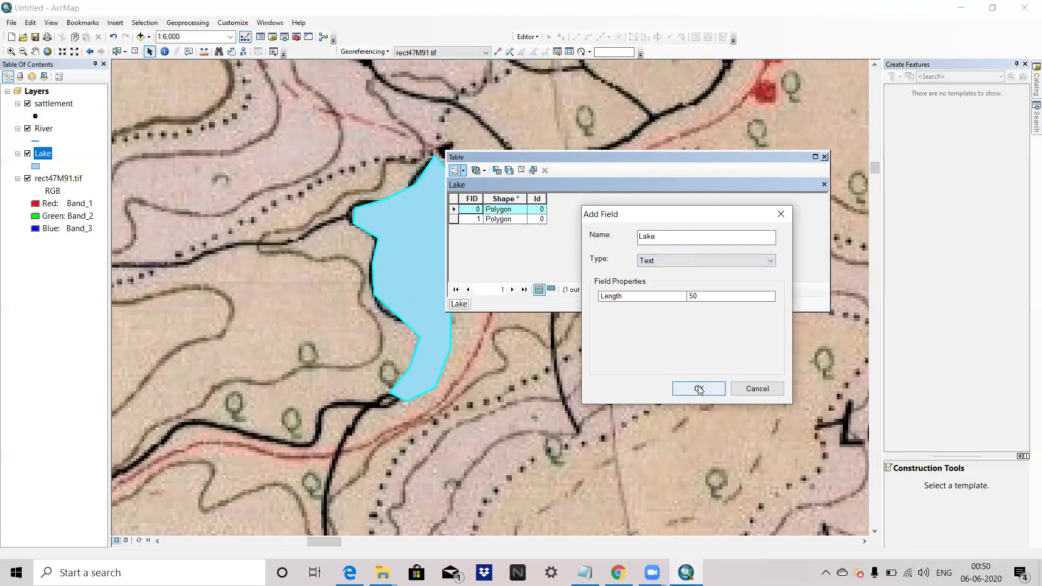
pyautogui.click(698, 389)
# Step: Start an edit session and enter lane in the Lake field of the FID 0 polygon's record
pyautogui.click(576, 211)
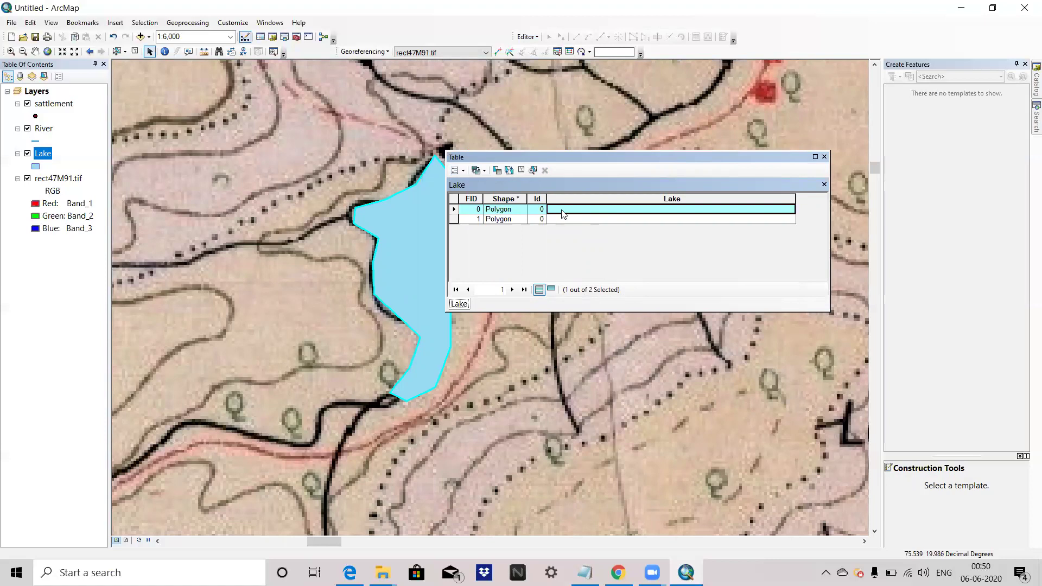
pyautogui.click(527, 37)
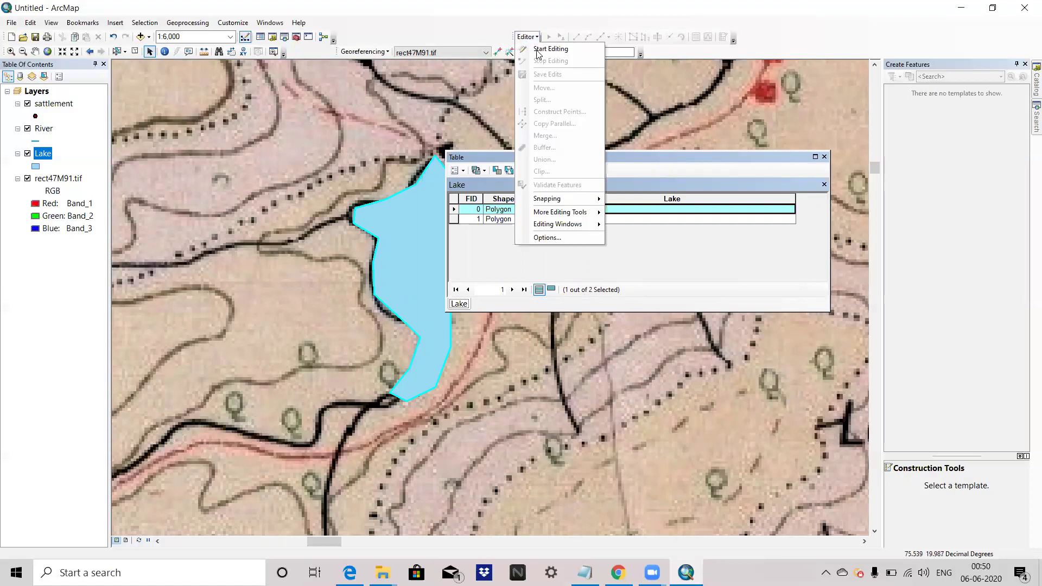
pyautogui.click(537, 52)
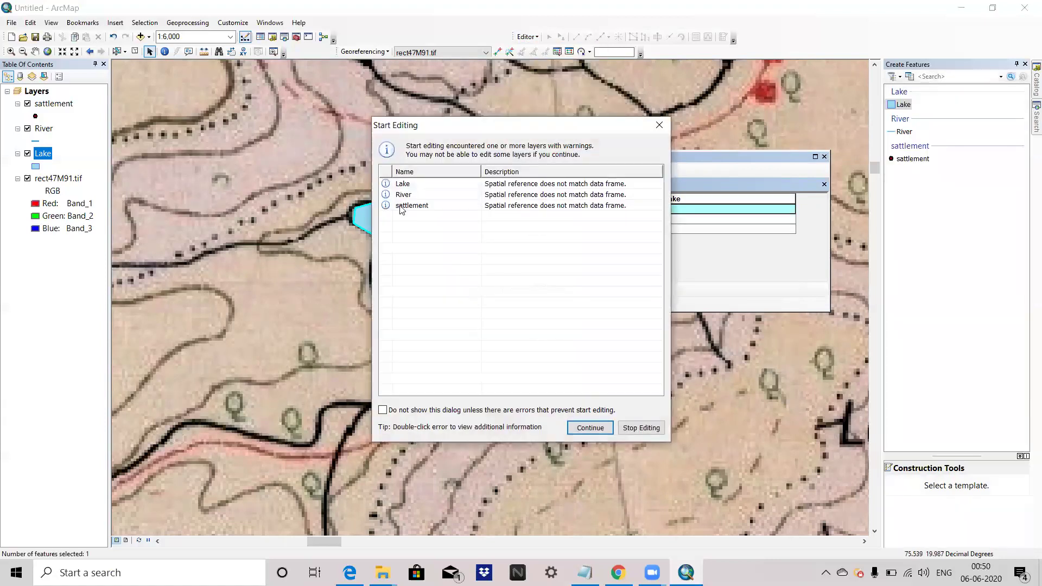
pyautogui.click(579, 428)
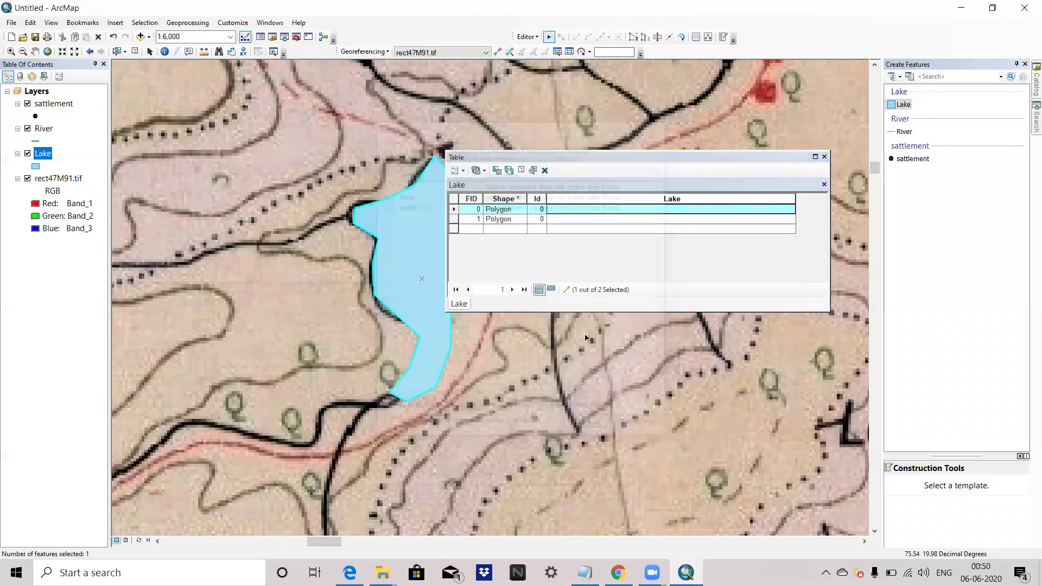
pyautogui.click(569, 210)
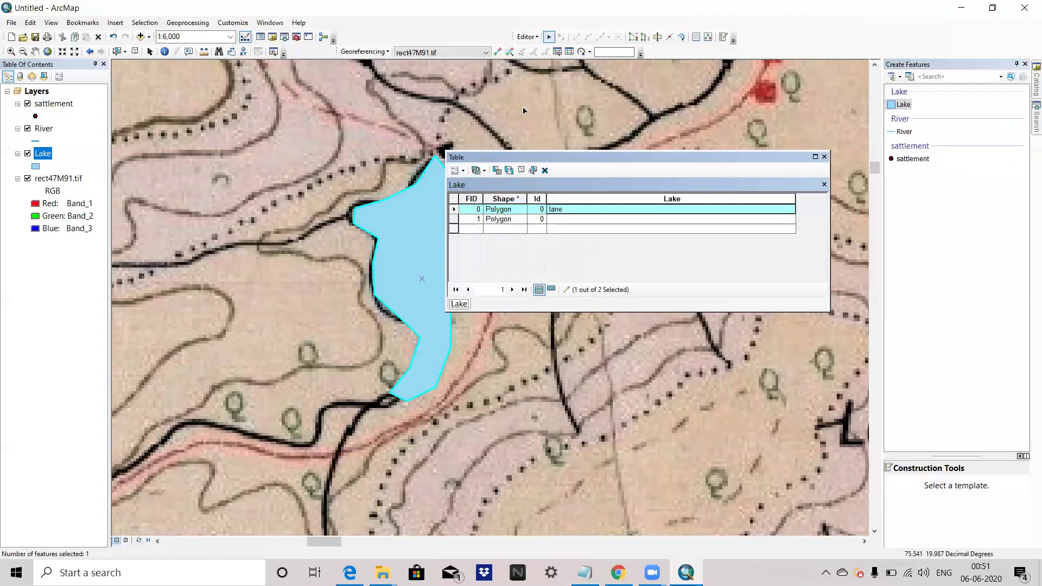
# Step: Save the Lake attribute edits, end the edit session and close the Lake table
pyautogui.click(526, 37)
pyautogui.click(526, 39)
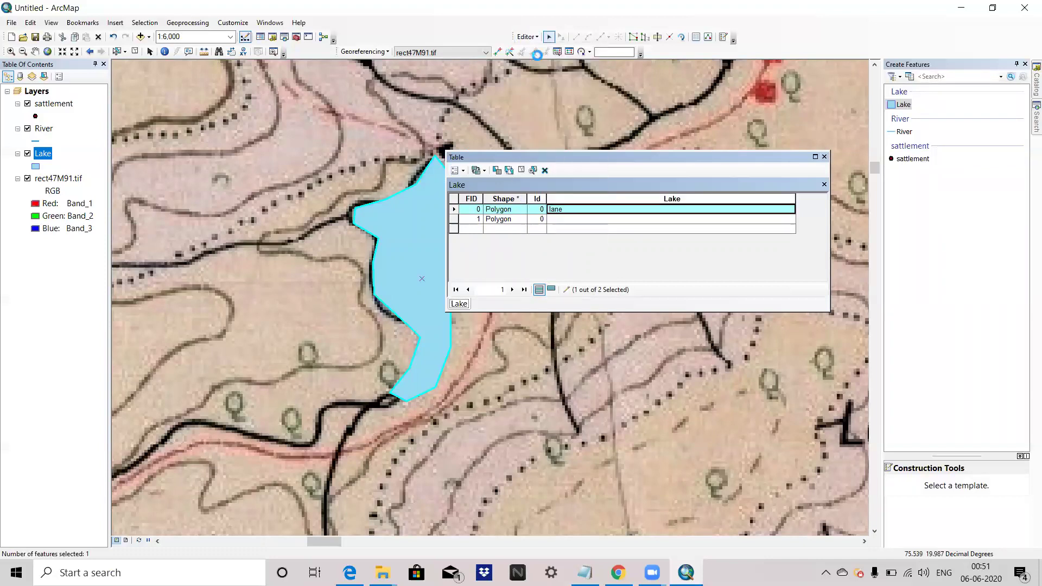
pyautogui.click(526, 38)
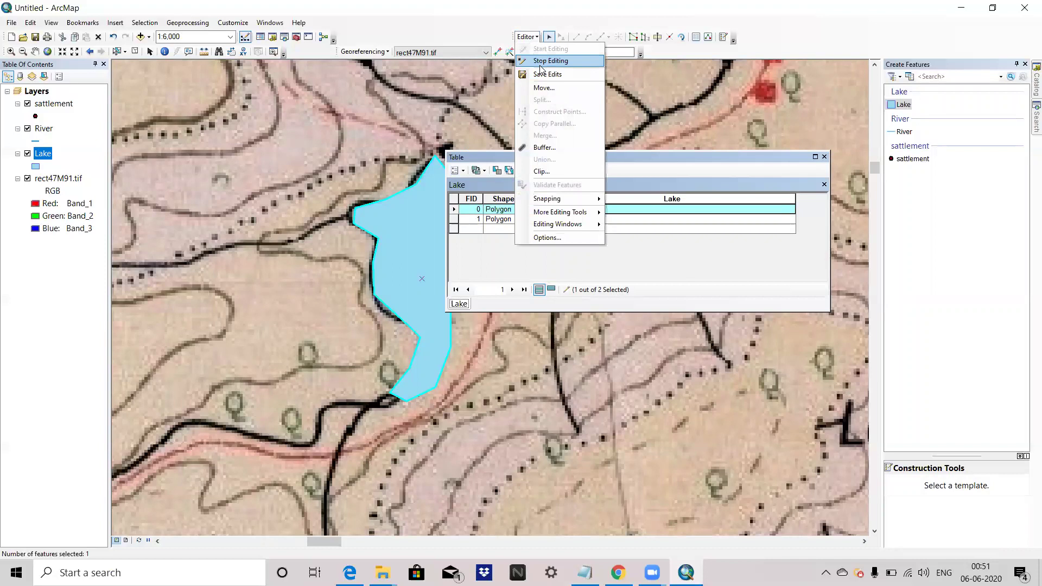
pyautogui.click(543, 65)
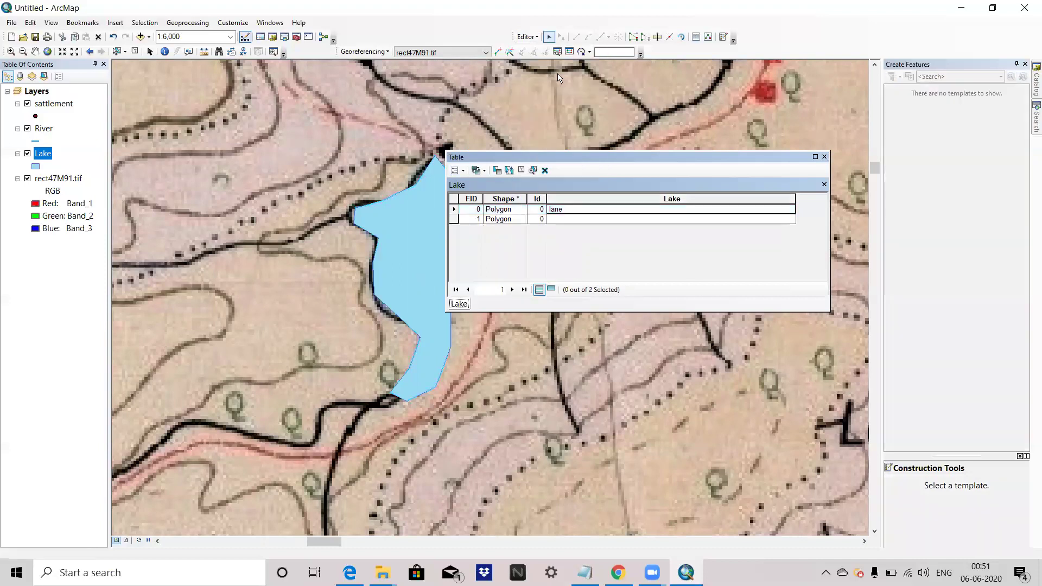
pyautogui.click(823, 158)
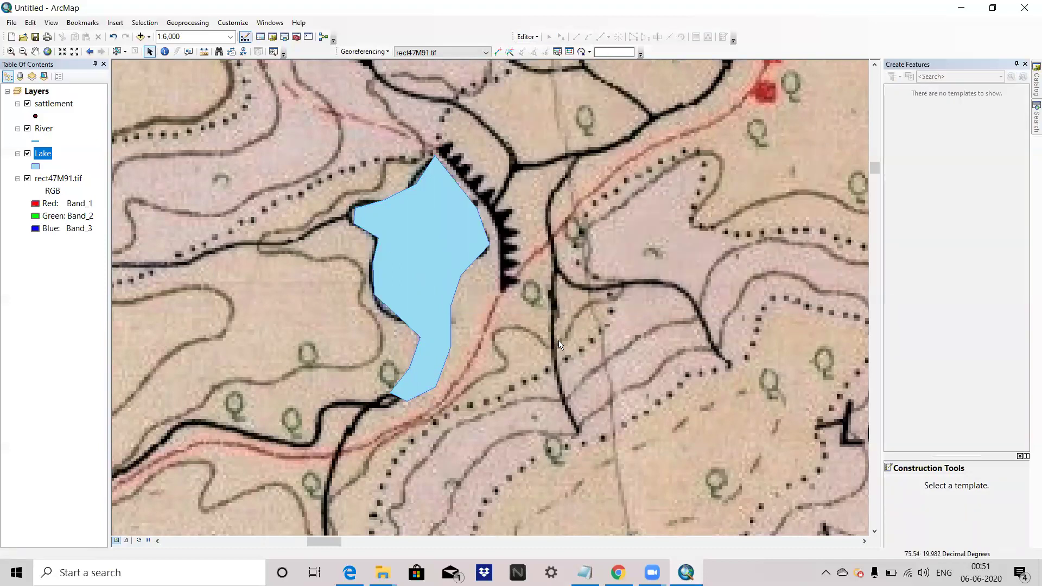
# Step: Hide the rect47M91.tif toposheet so that only the digitized sattlement, River and Lake layers are drawn
pyautogui.scroll(3, 520, 311)
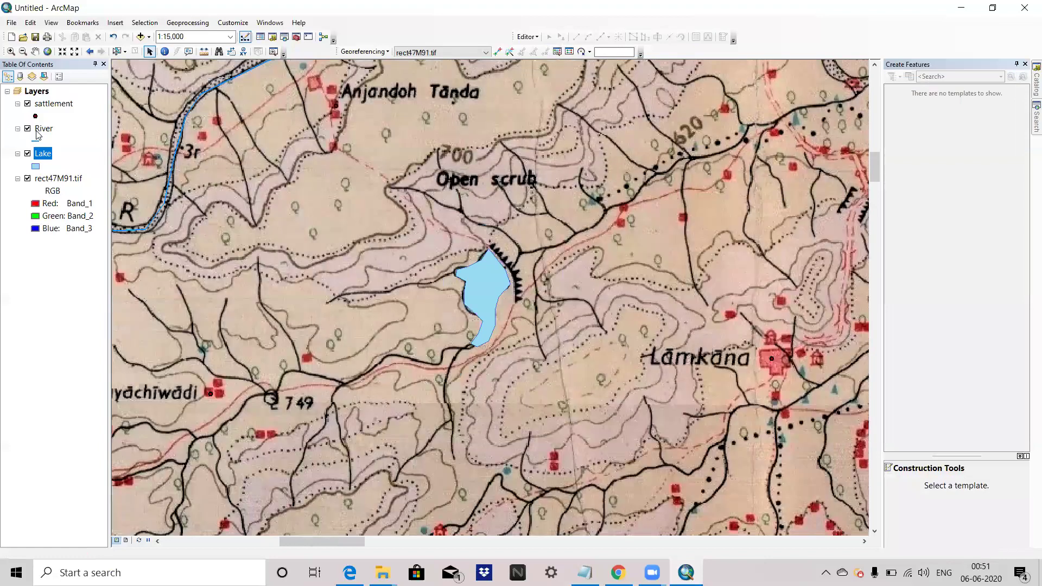
pyautogui.click(38, 130)
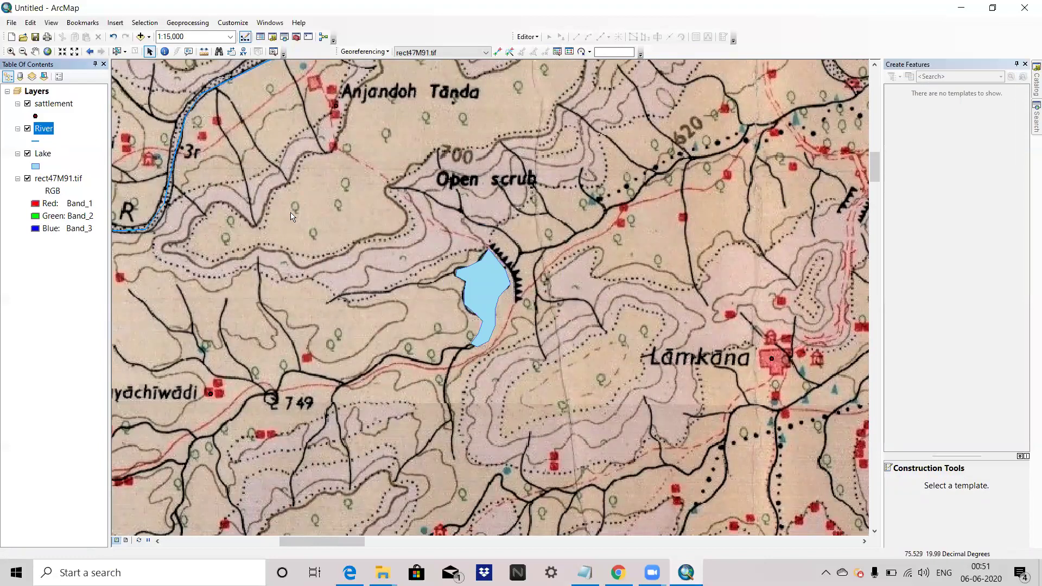
pyautogui.scroll(2, 291, 202)
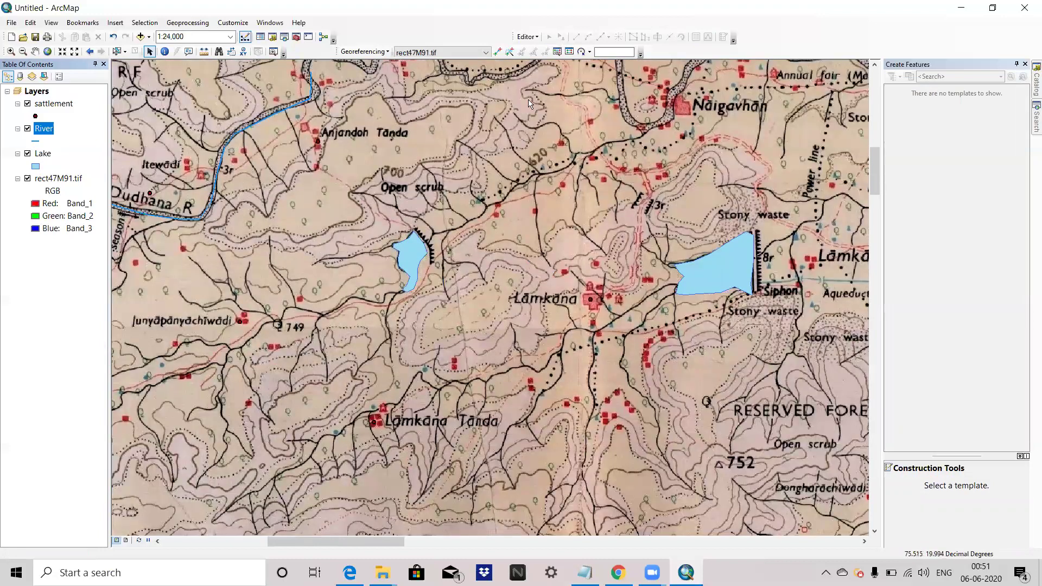
pyautogui.scroll(3, 326, 179)
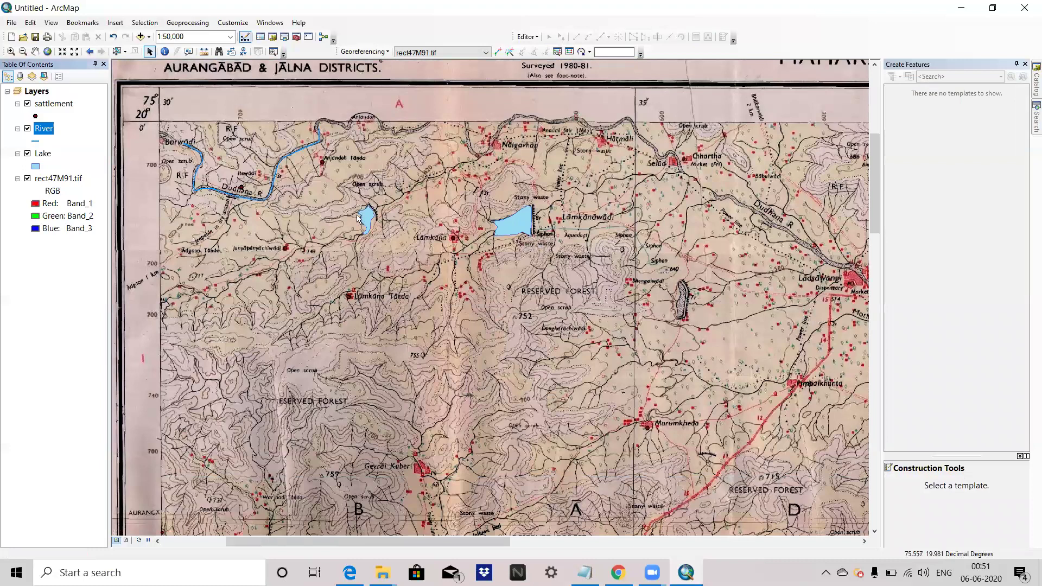
pyautogui.click(18, 179)
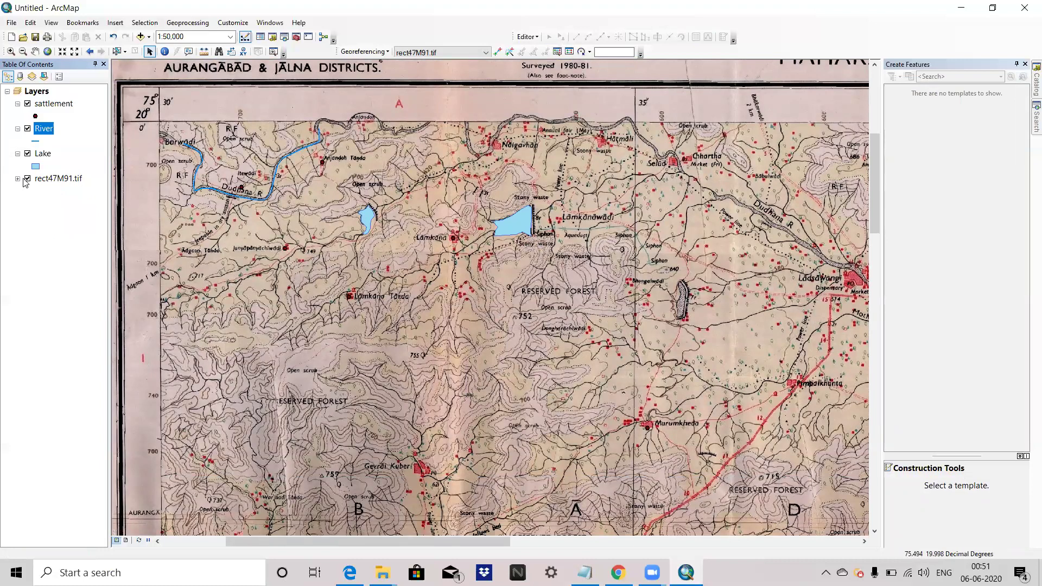
pyautogui.click(18, 179)
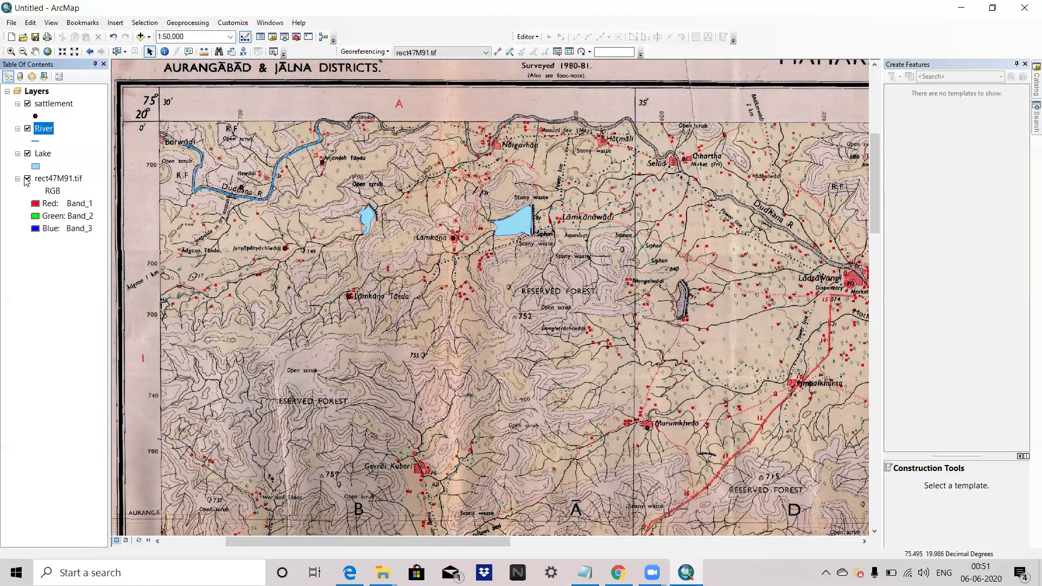
pyautogui.click(27, 179)
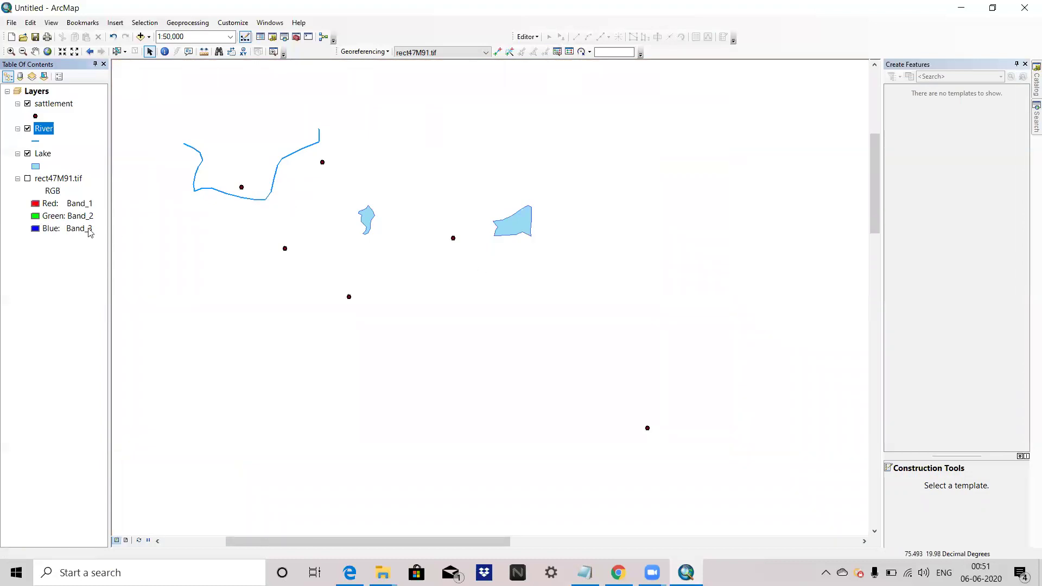
pyautogui.click(523, 40)
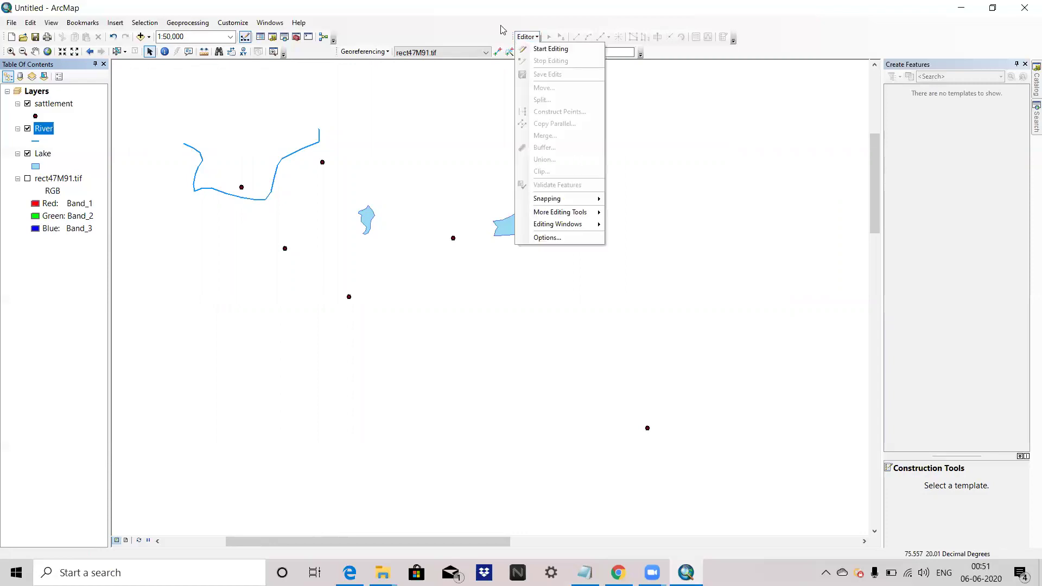